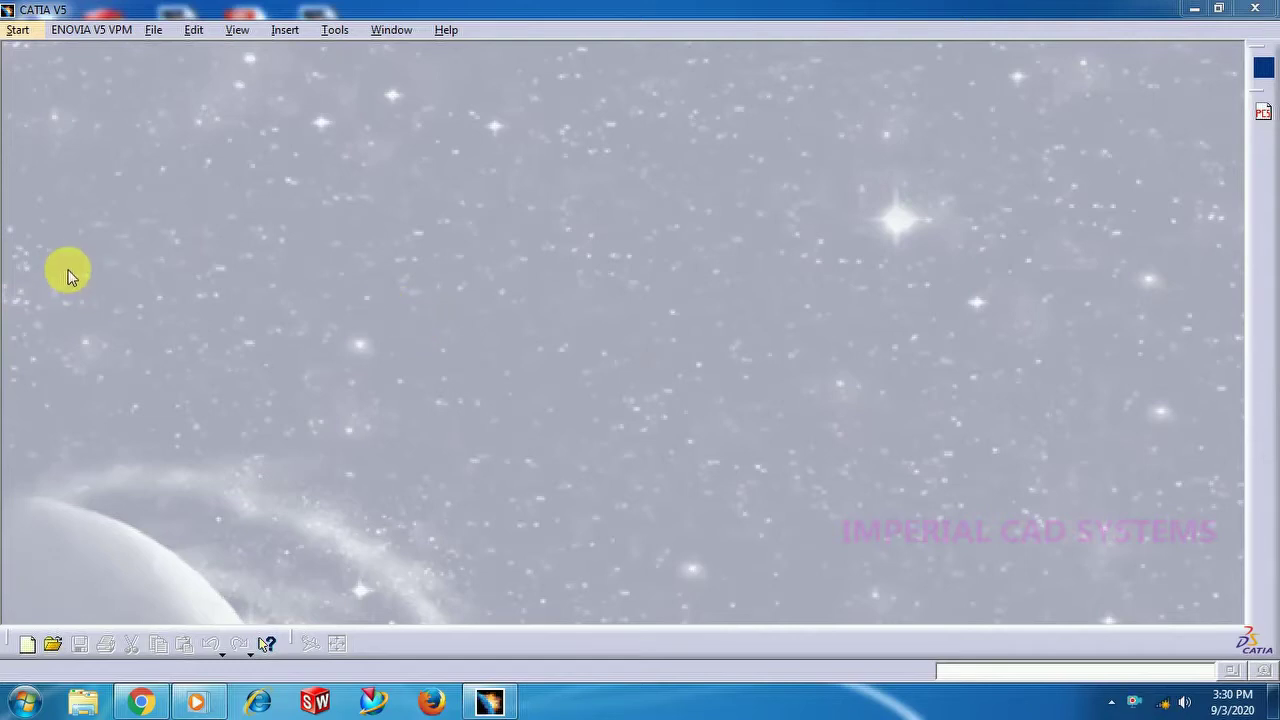
# Step: Create a new Generative Shape Design part named Part1
pyautogui.click(17, 29)
pyautogui.moveTo(58, 229)
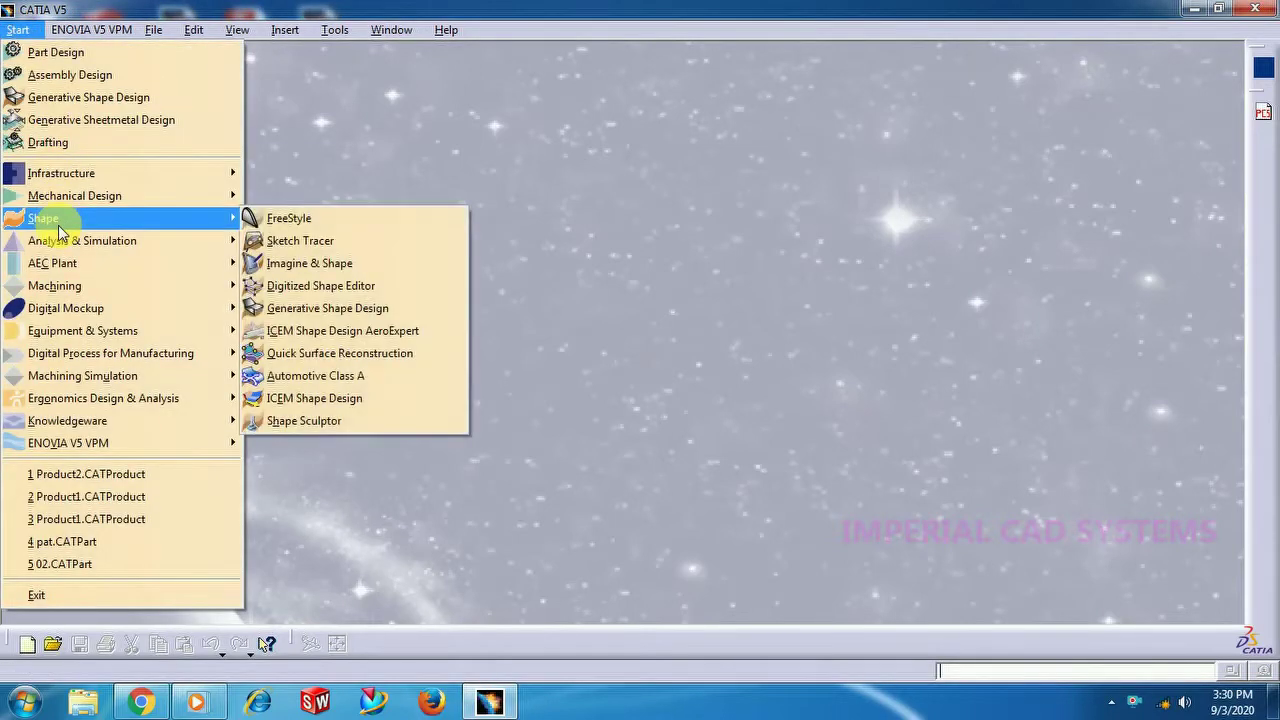
pyautogui.click(308, 310)
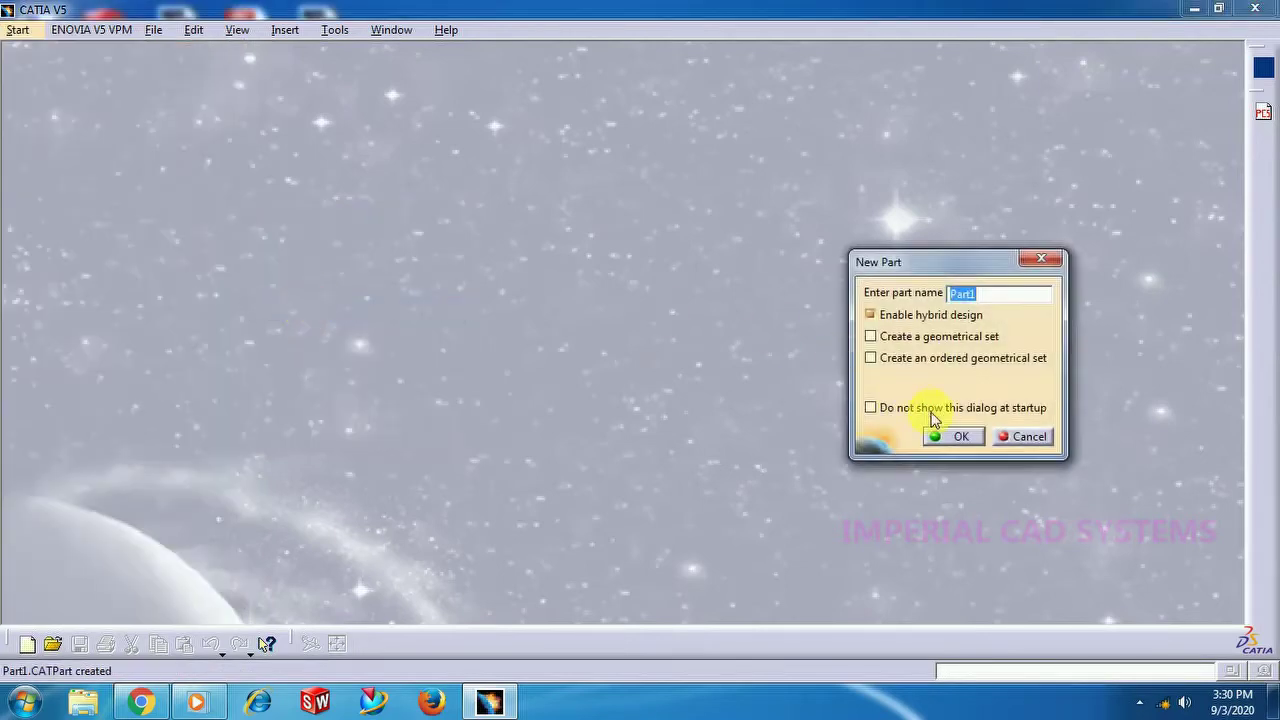
pyautogui.click(955, 436)
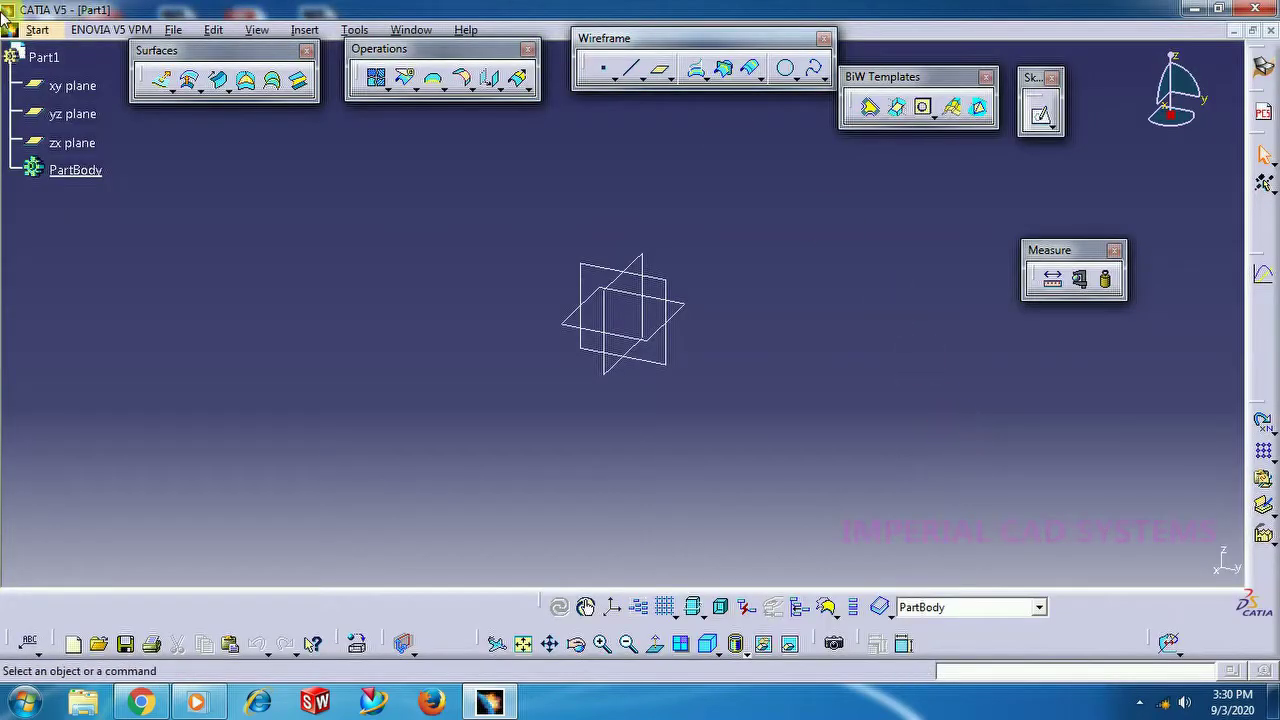
# Step: In Sweep, cycle through the explicit, line, circle and conic profiles and view the explicit subtypes
pyautogui.click(219, 80)
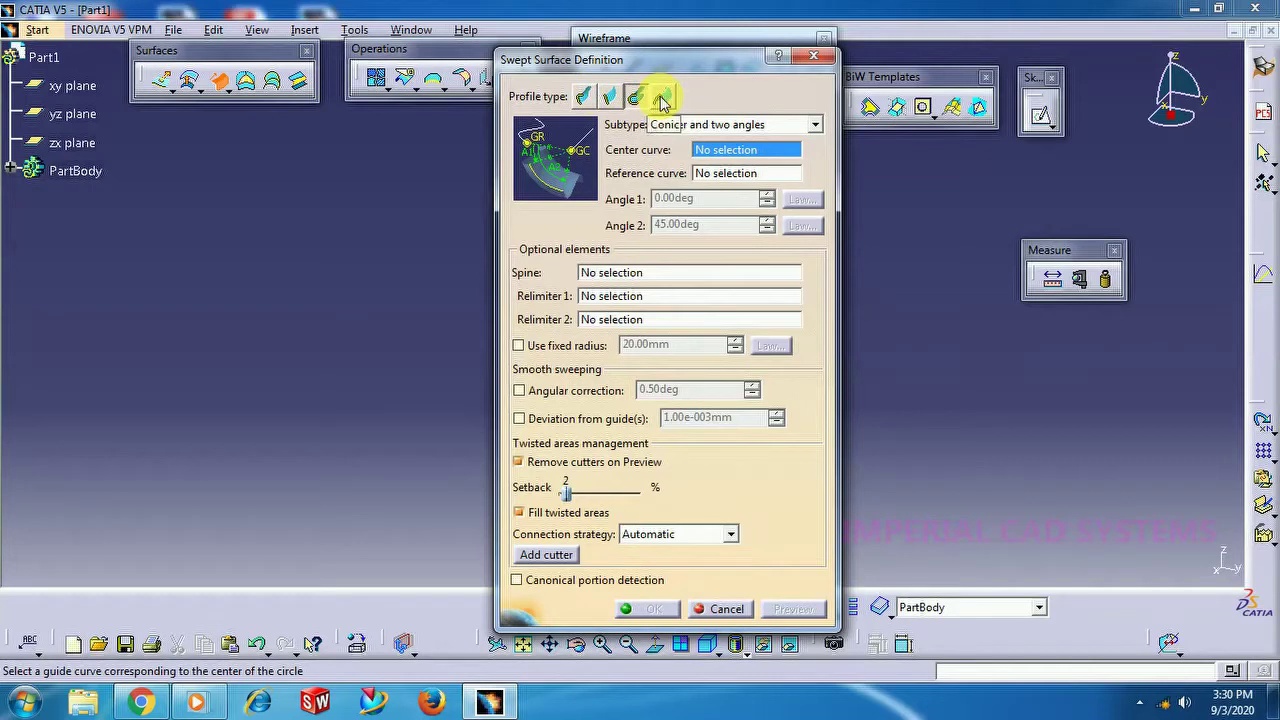
pyautogui.click(584, 98)
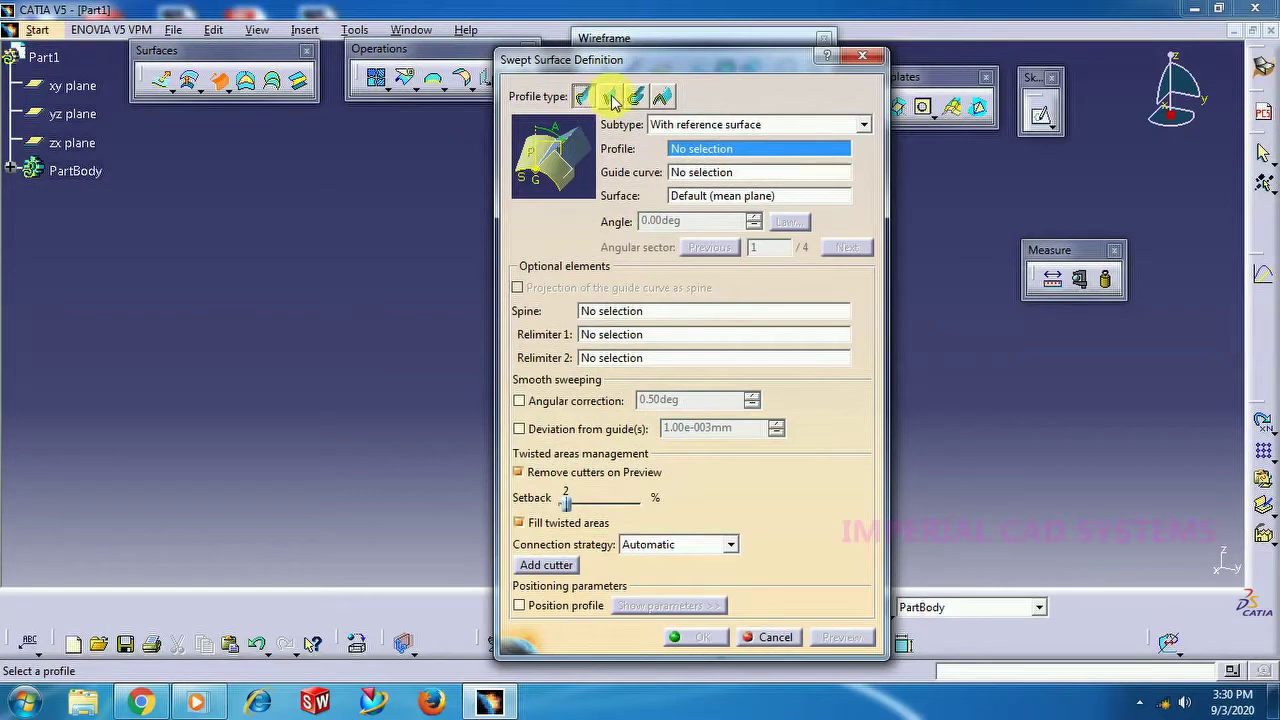
pyautogui.click(611, 98)
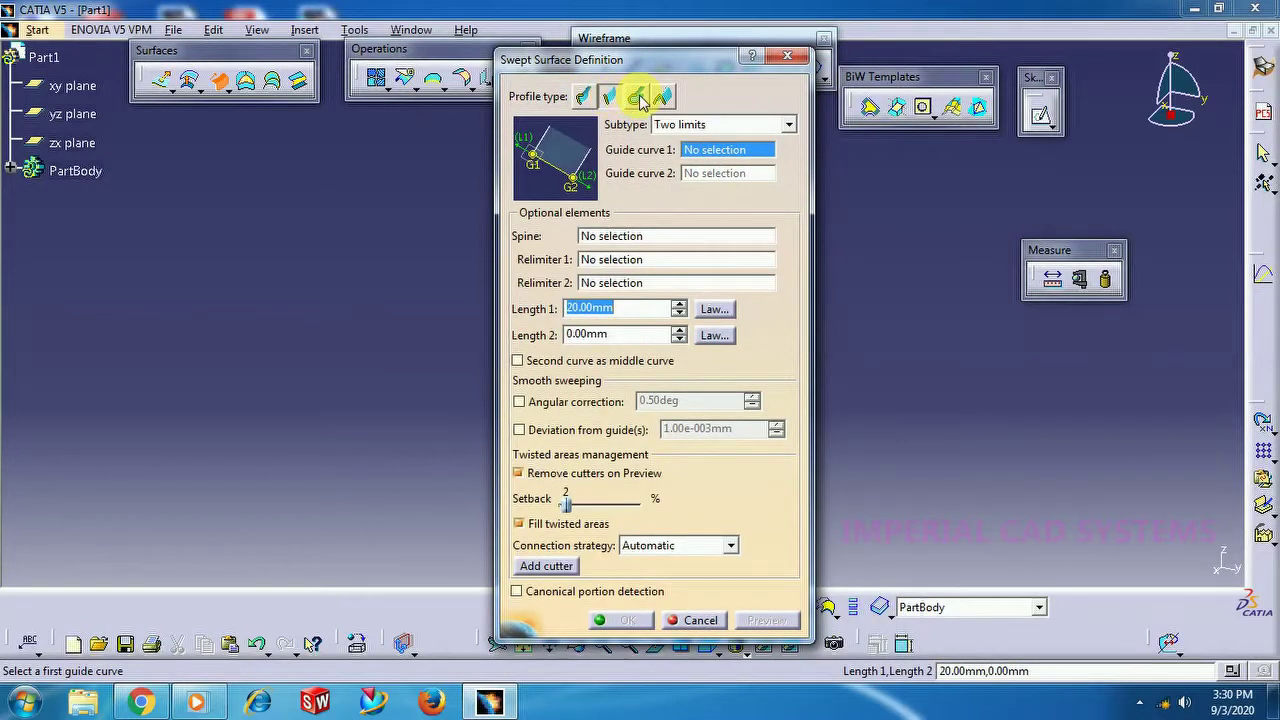
pyautogui.click(637, 97)
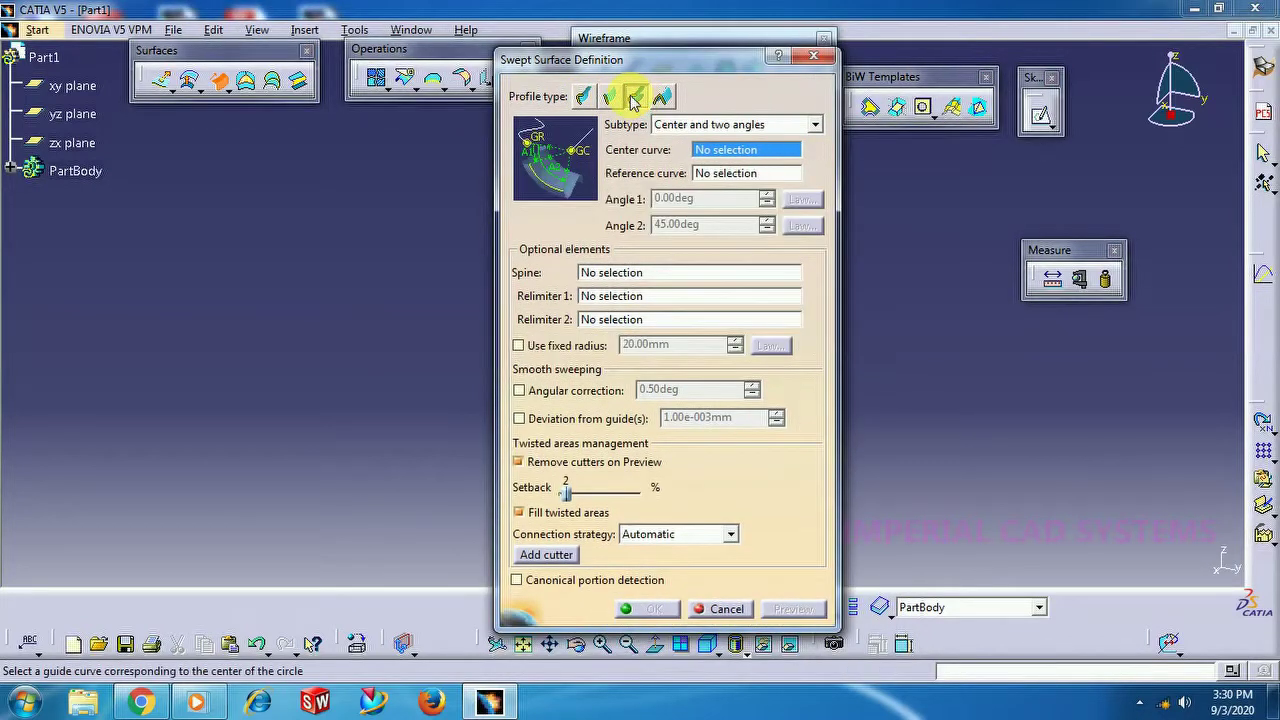
pyautogui.click(663, 97)
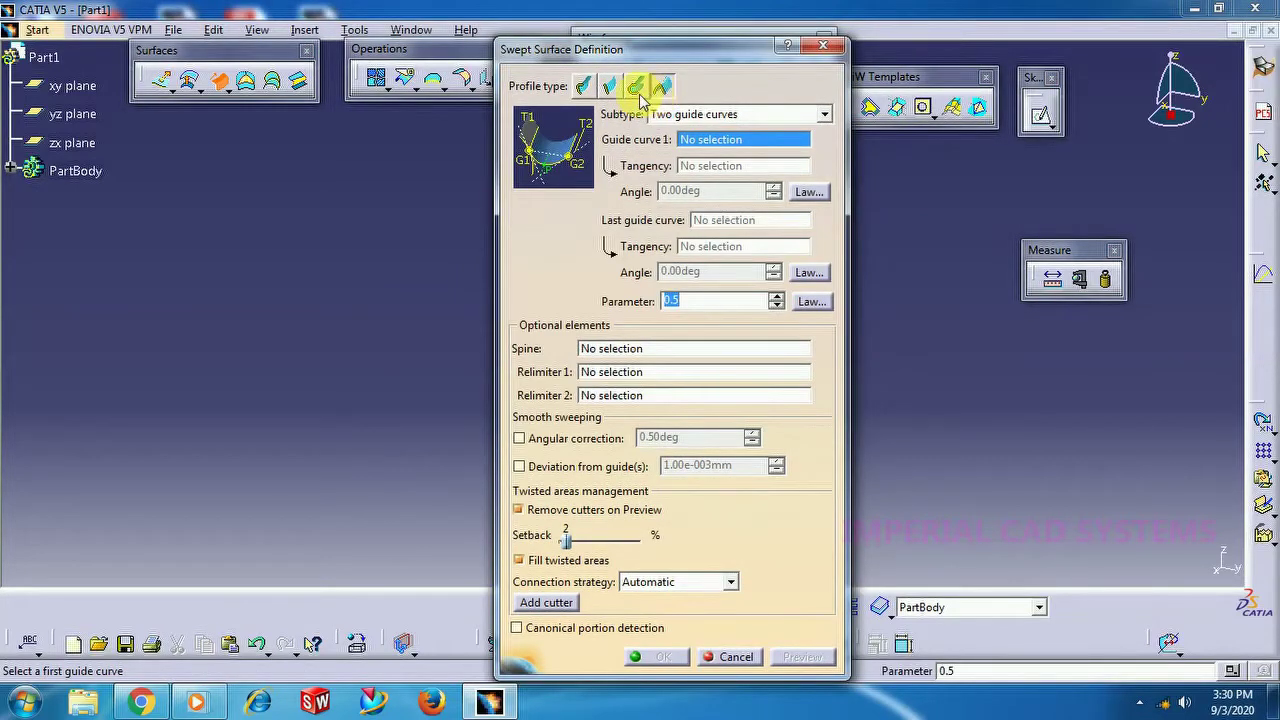
pyautogui.click(585, 88)
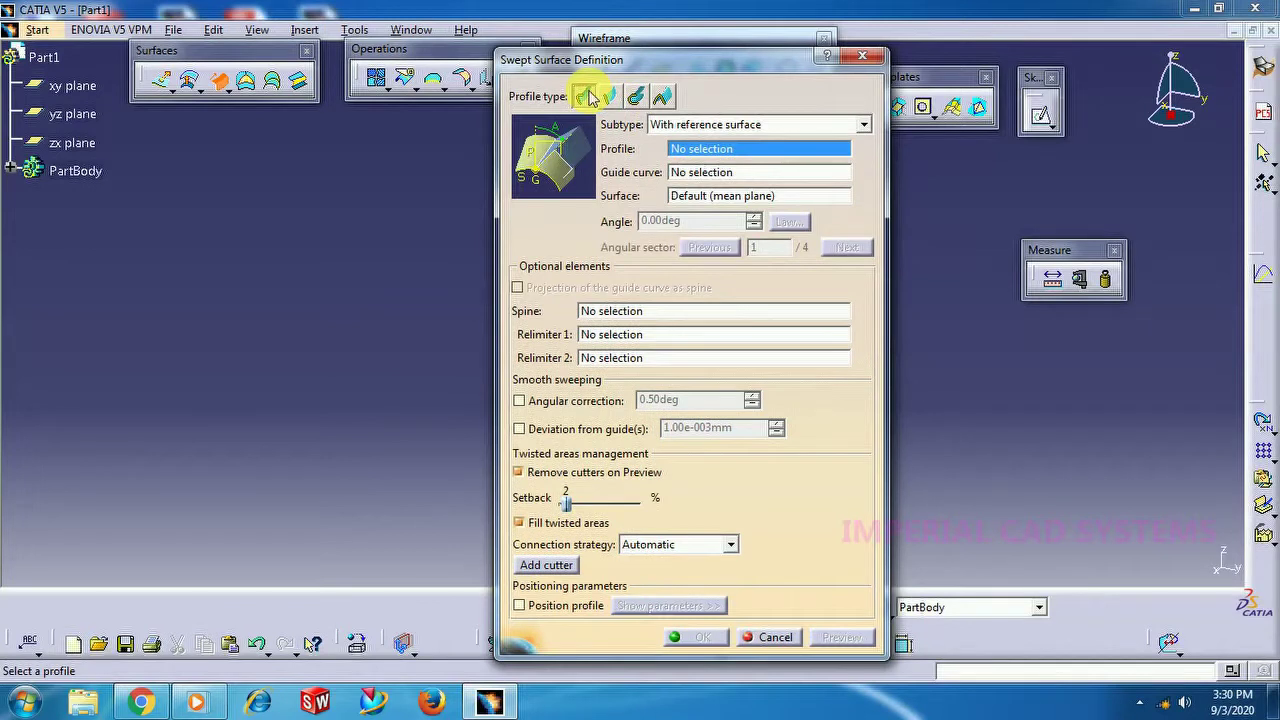
pyautogui.click(660, 124)
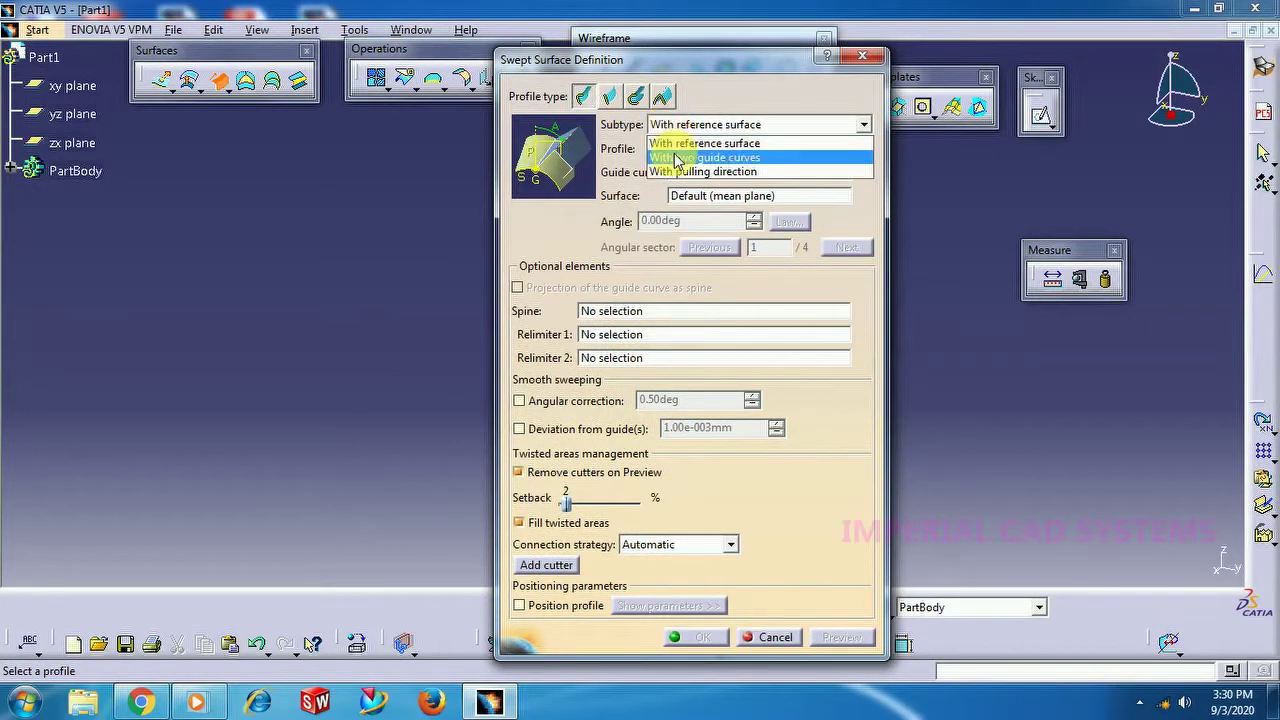
pyautogui.click(612, 97)
# Step: Compare the line (Two limits), circle (Center and two angles) and conic sweep profiles and their subtypes
pyautogui.click(612, 97)
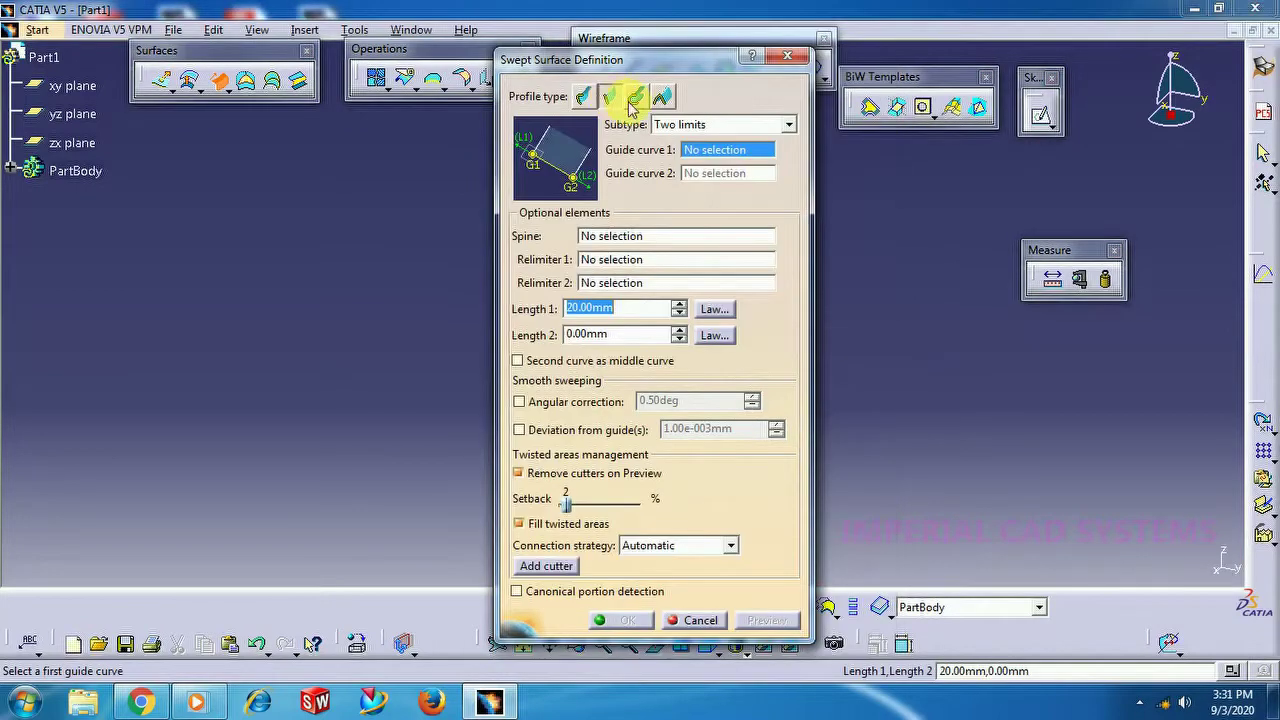
pyautogui.click(665, 124)
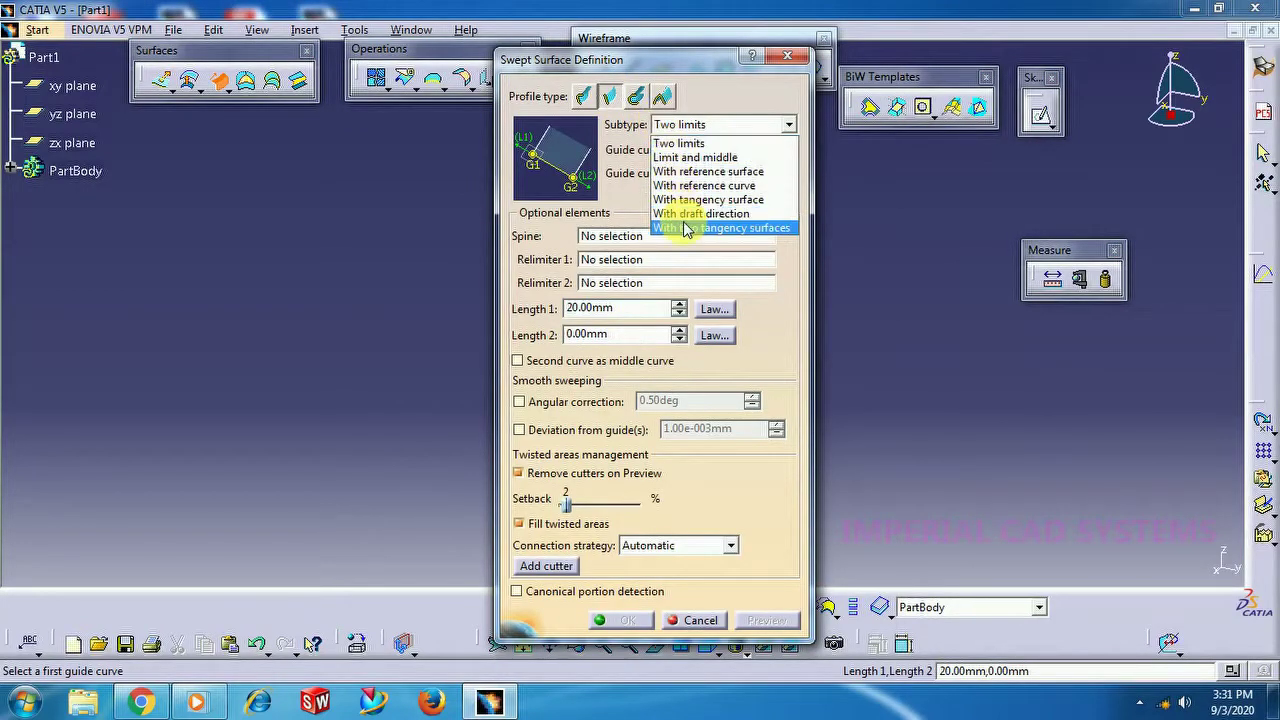
pyautogui.click(637, 103)
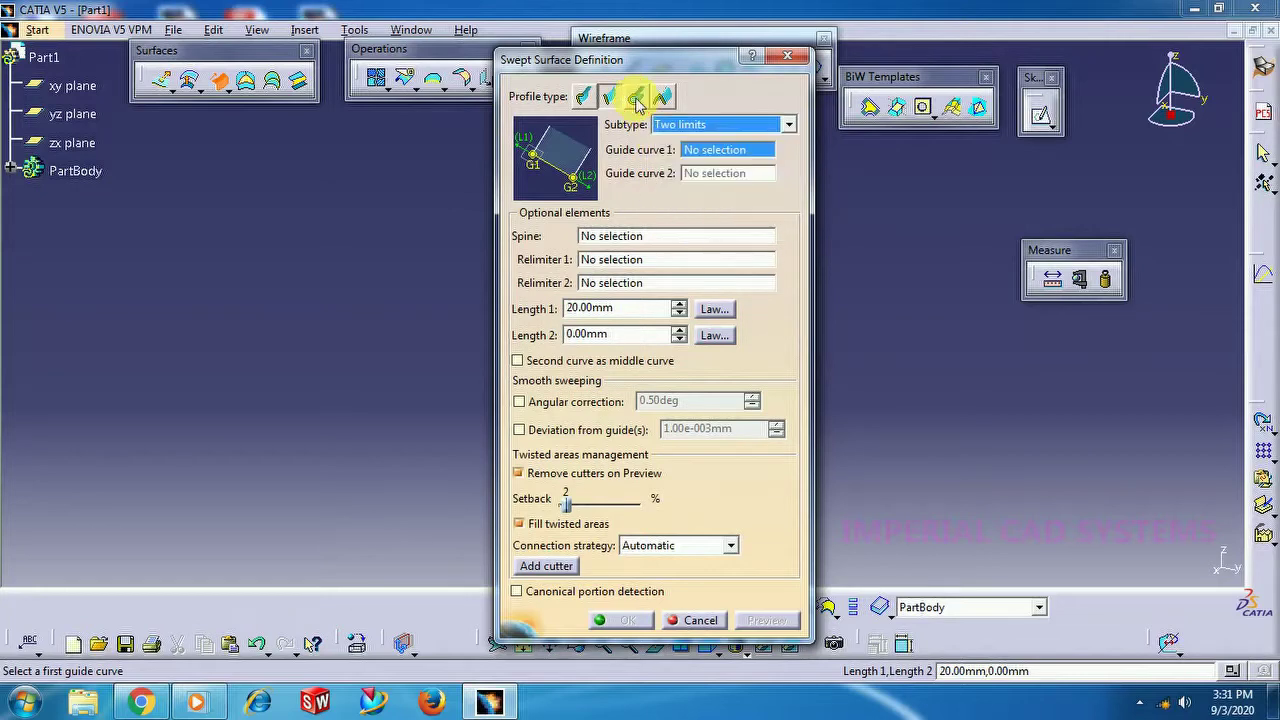
pyautogui.click(637, 100)
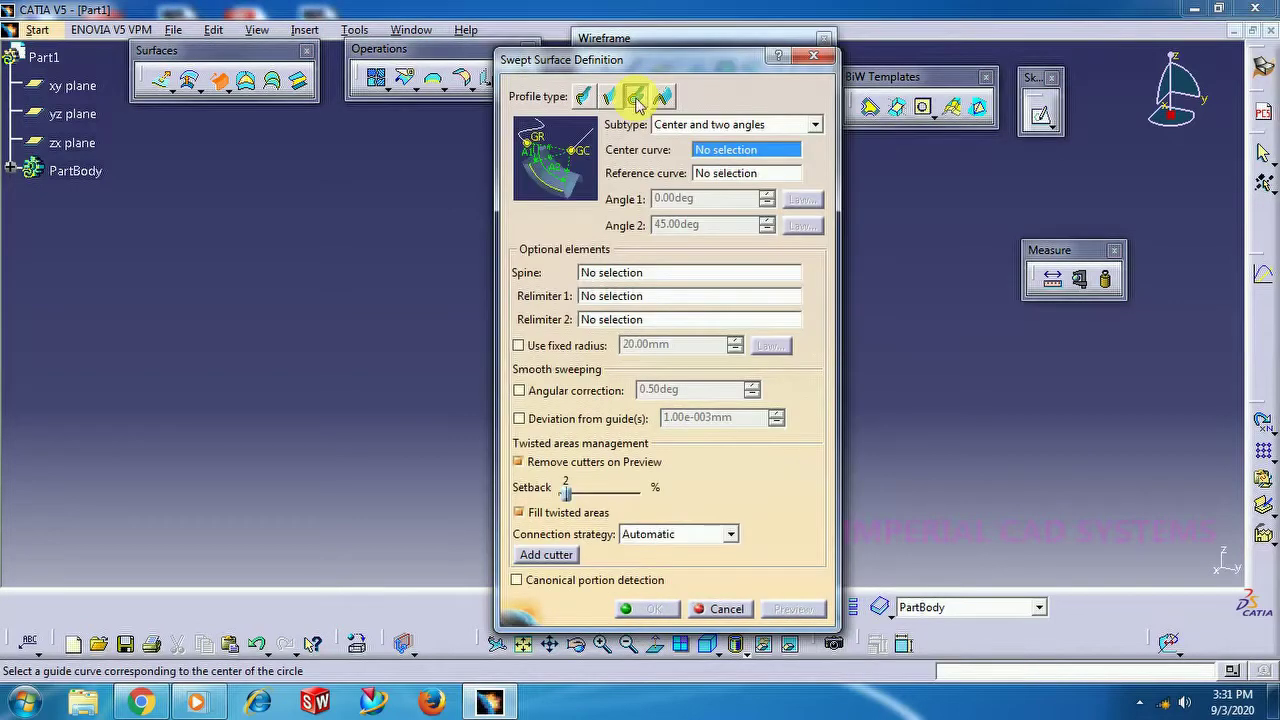
pyautogui.click(677, 124)
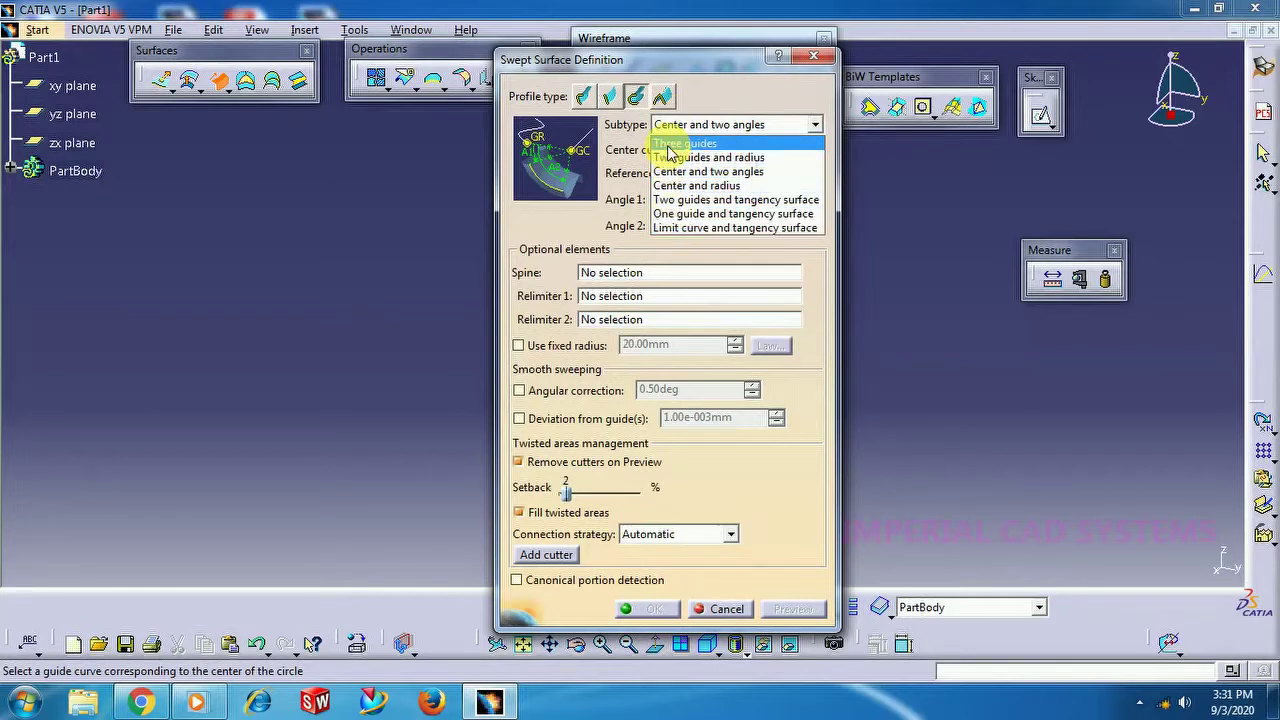
pyautogui.click(664, 100)
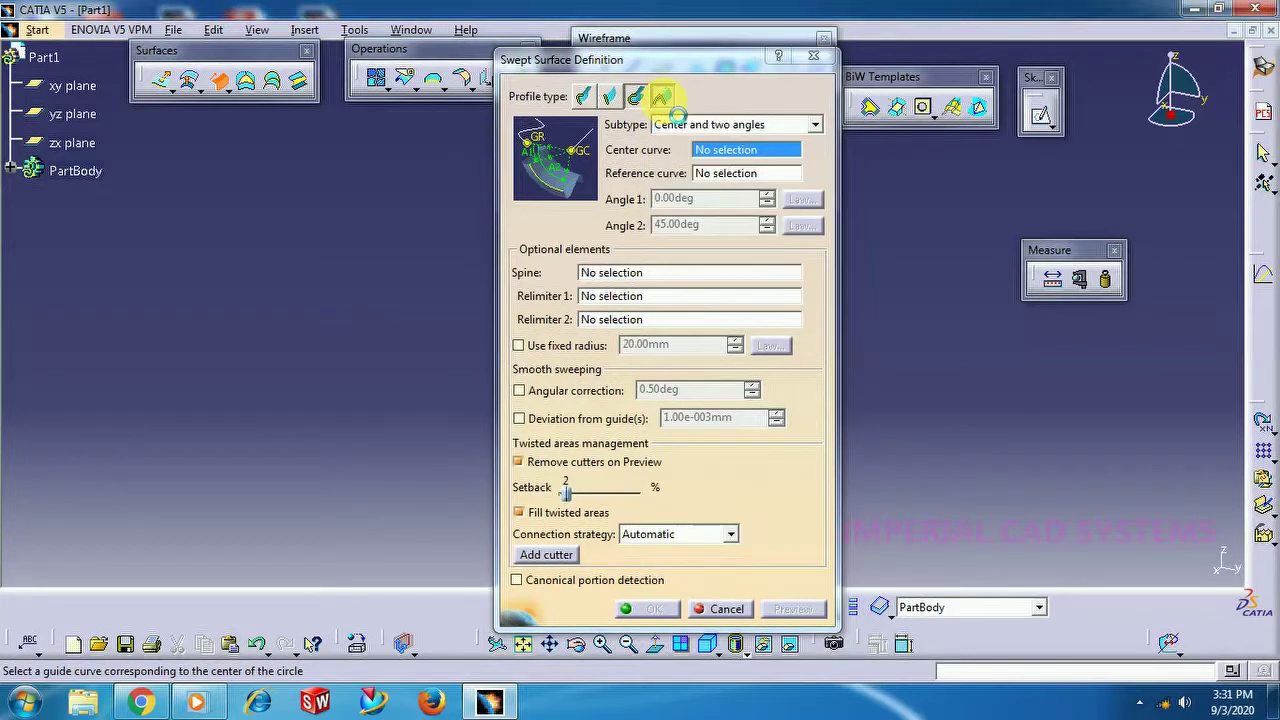
pyautogui.click(680, 114)
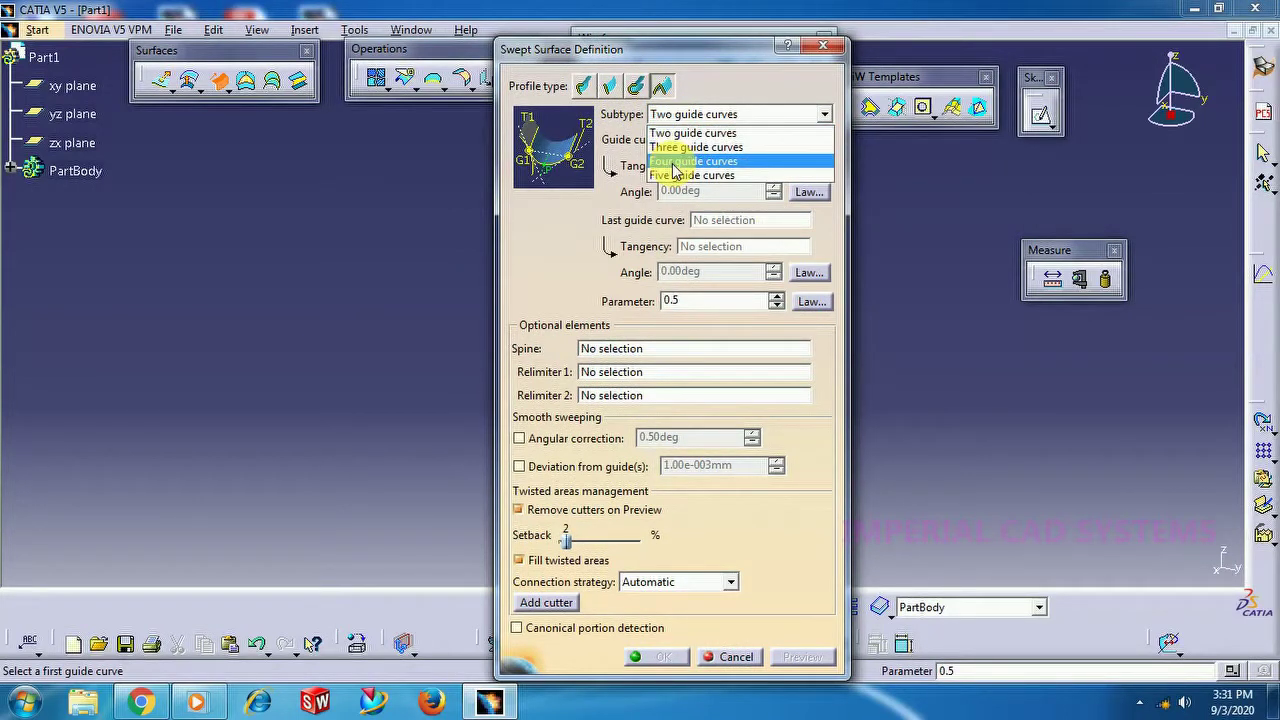
pyautogui.click(585, 86)
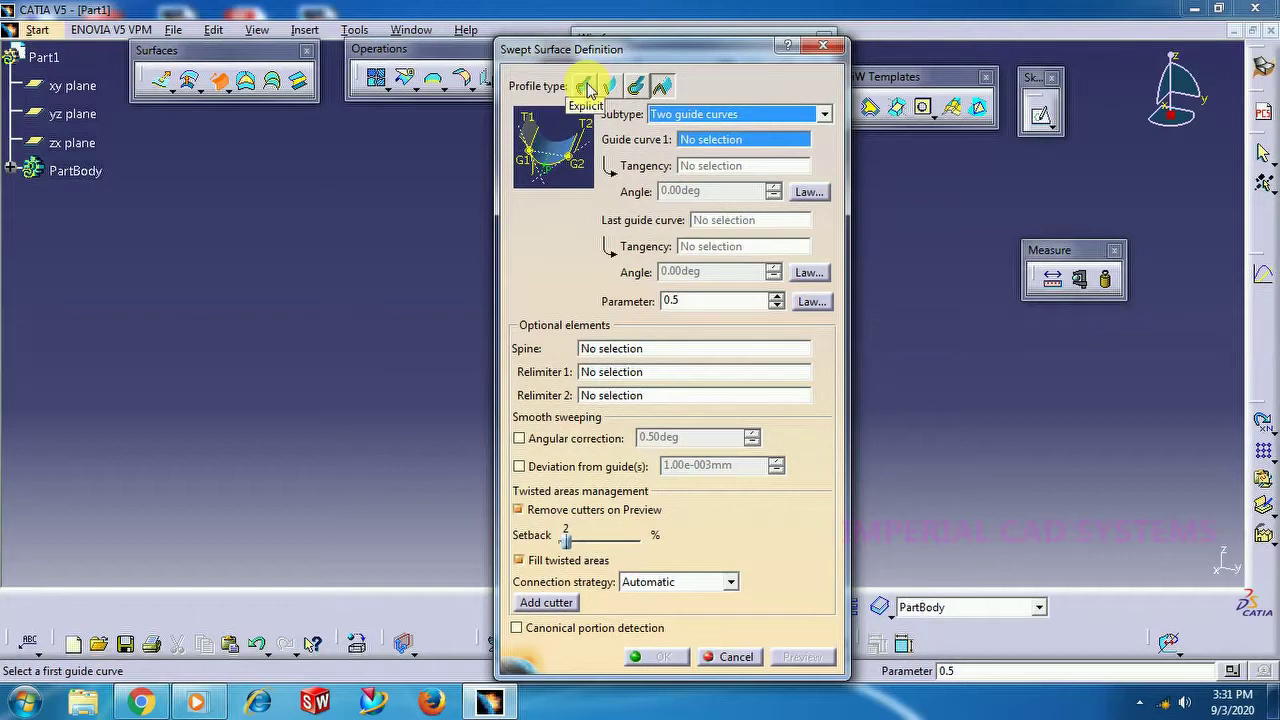
# Step: Select the circle profile with Center and two angles subtype, then cancel the sweep
pyautogui.click(638, 86)
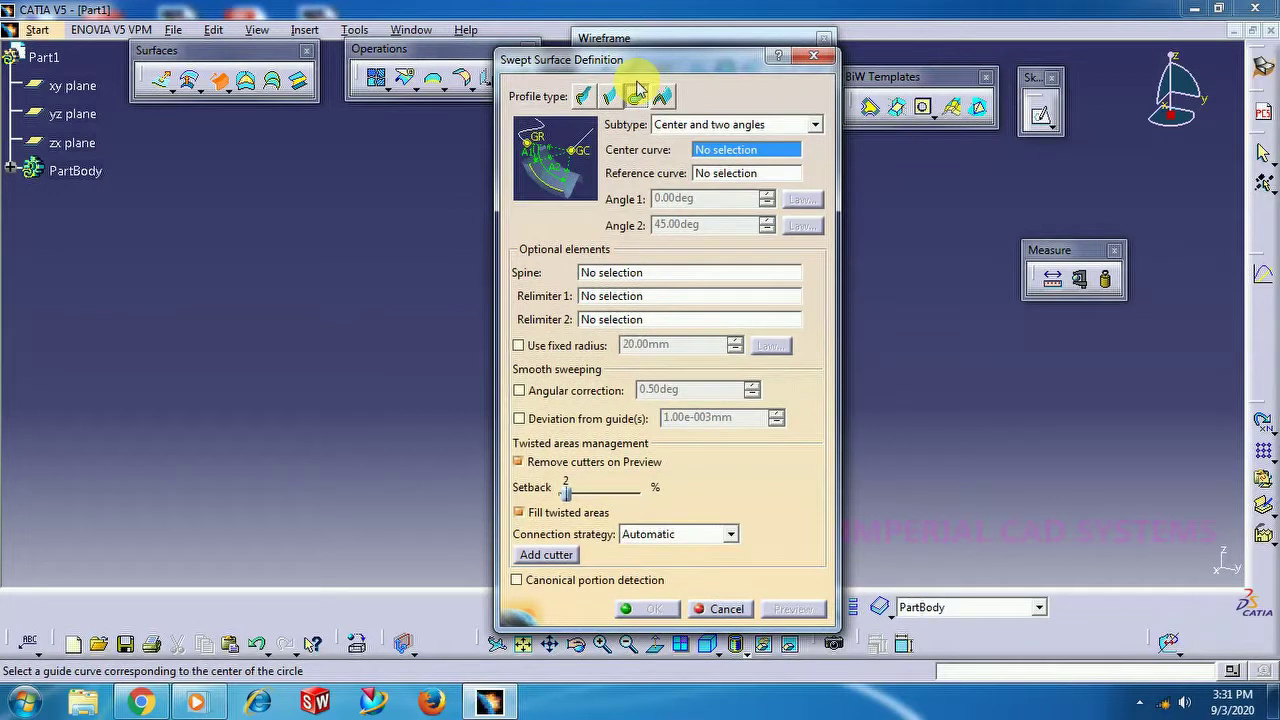
pyautogui.click(688, 124)
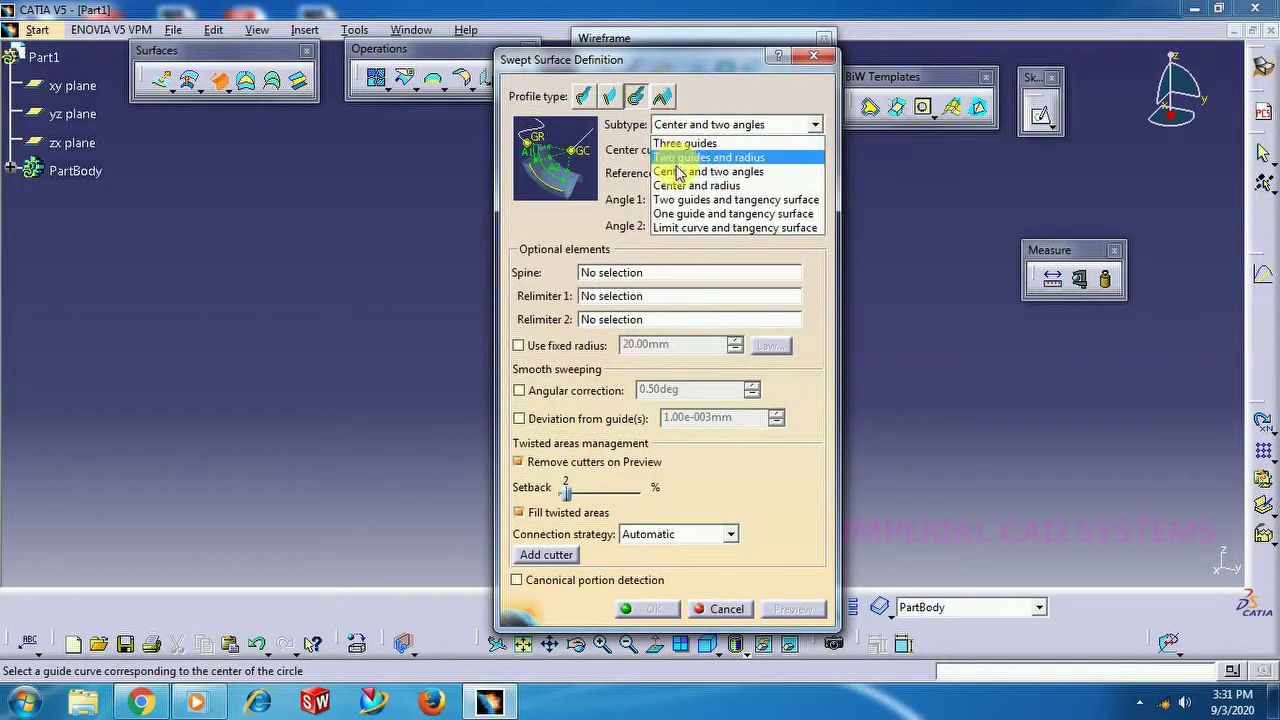
pyautogui.click(680, 172)
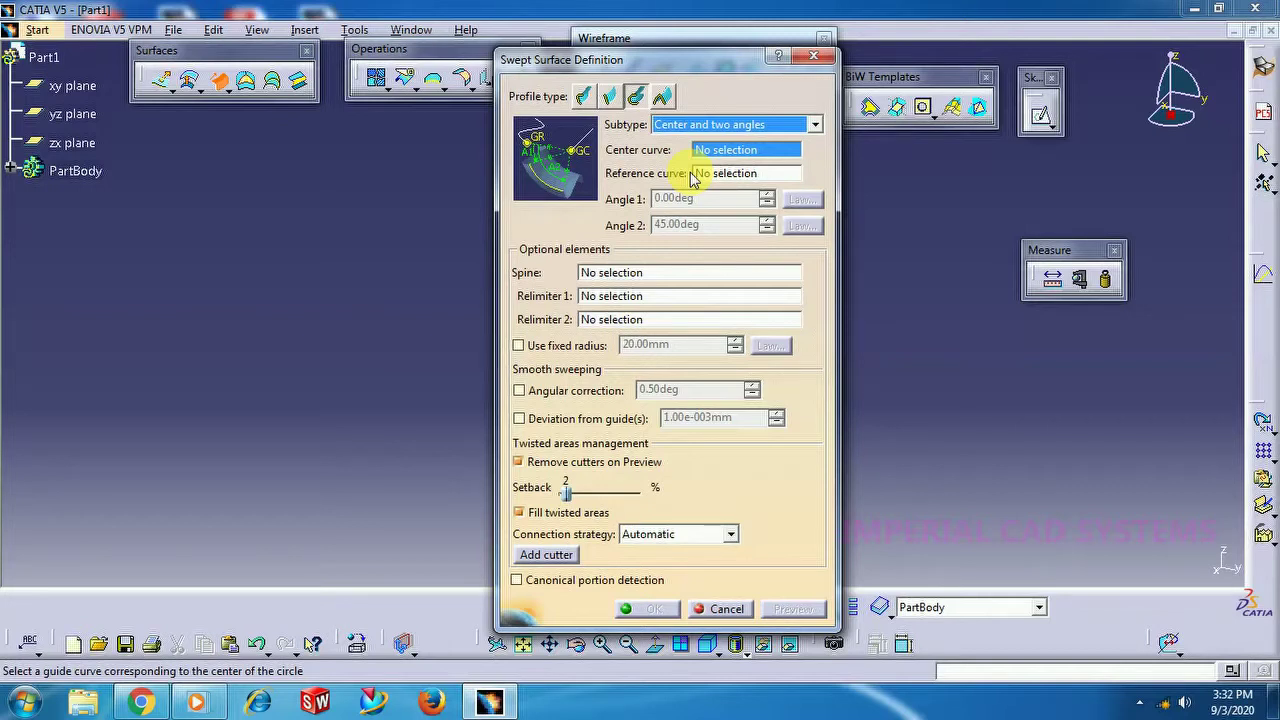
pyautogui.click(725, 608)
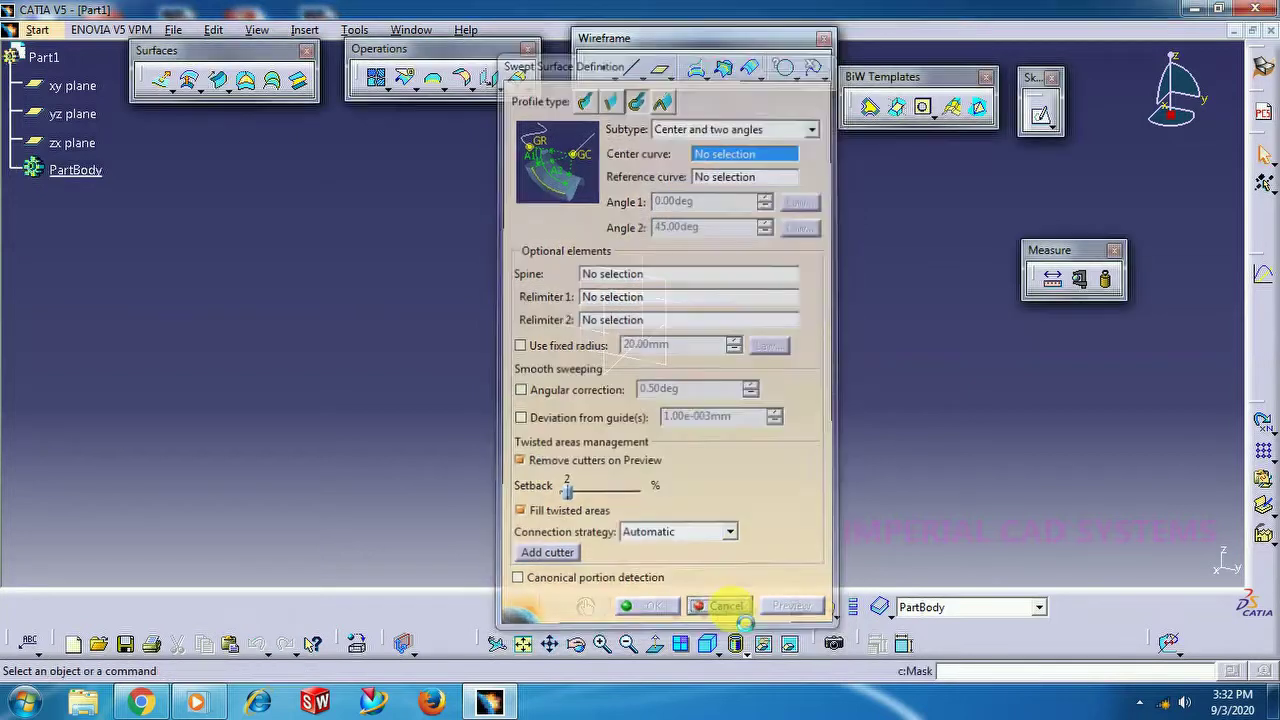
# Step: Sketch one long vertical line on the xy plane and exit the sketcher
pyautogui.click(70, 86)
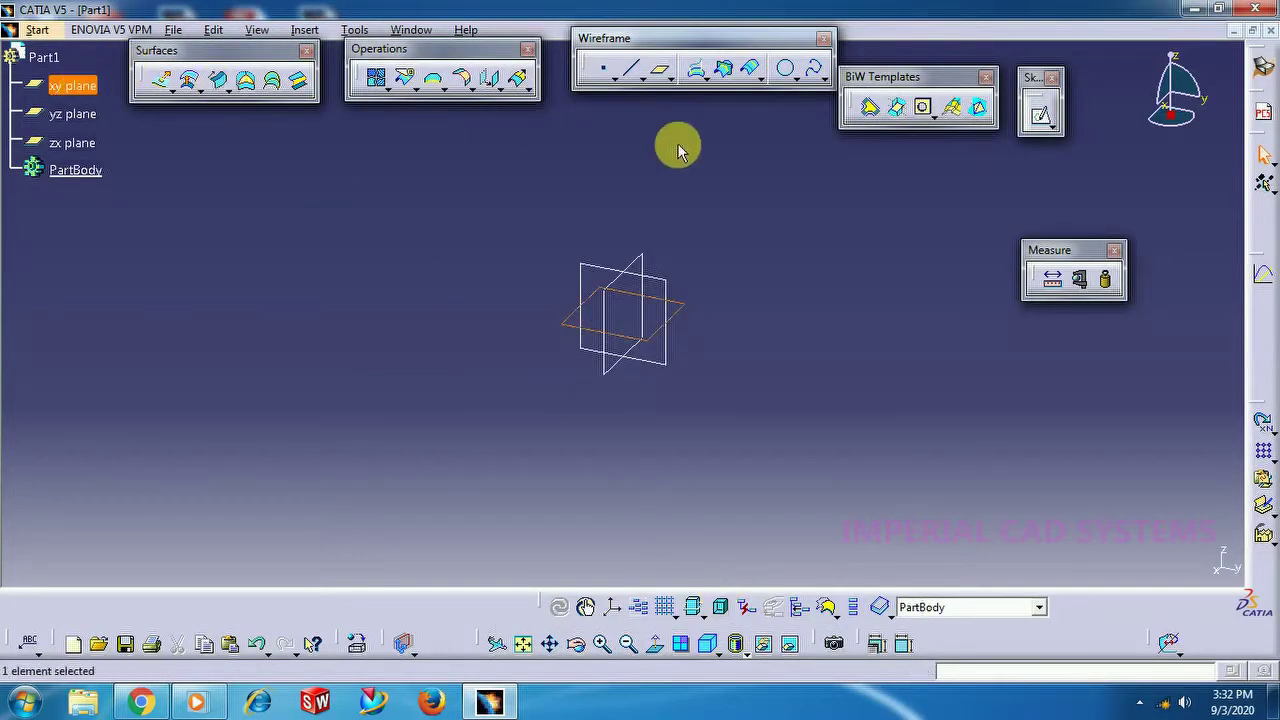
pyautogui.click(1041, 115)
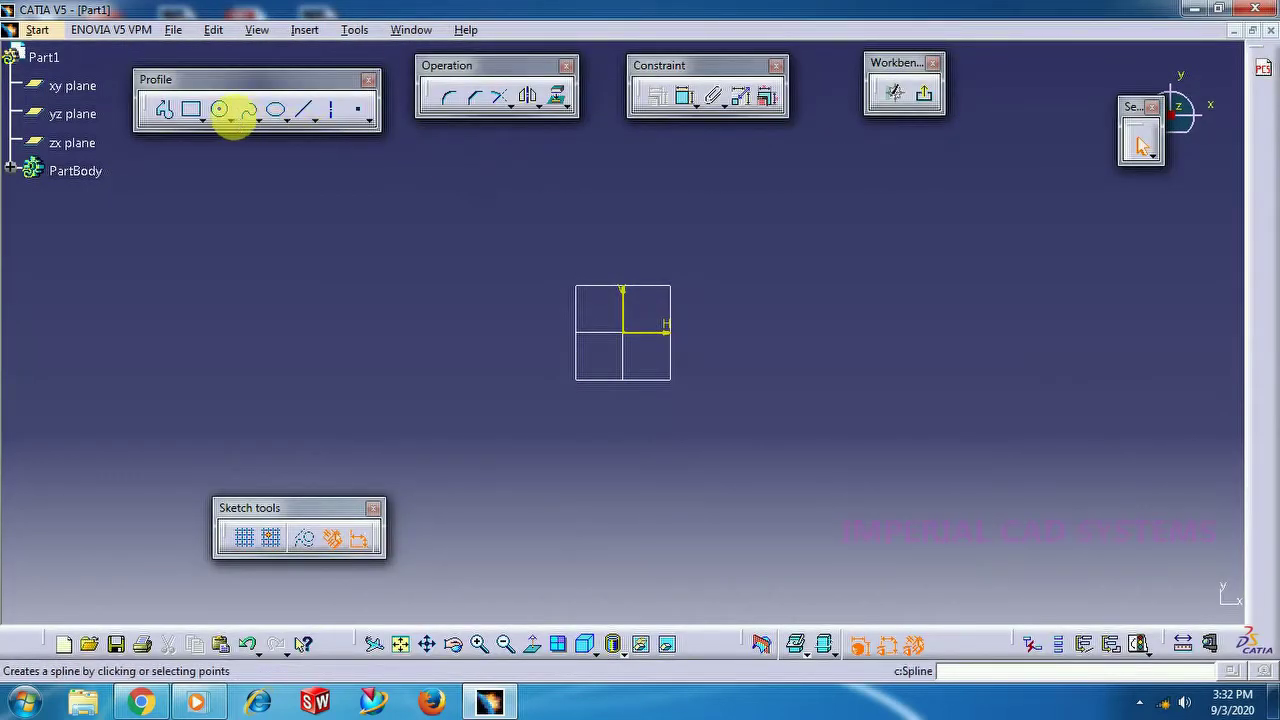
pyautogui.click(306, 110)
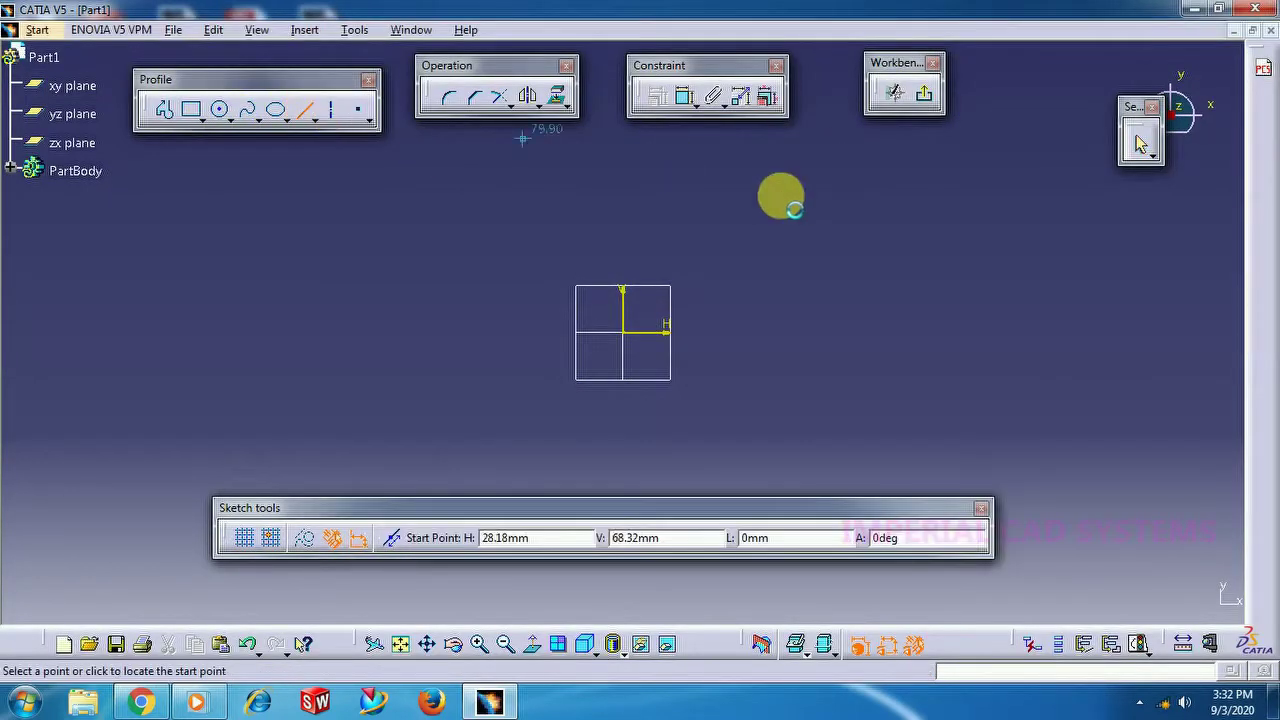
pyautogui.click(722, 168)
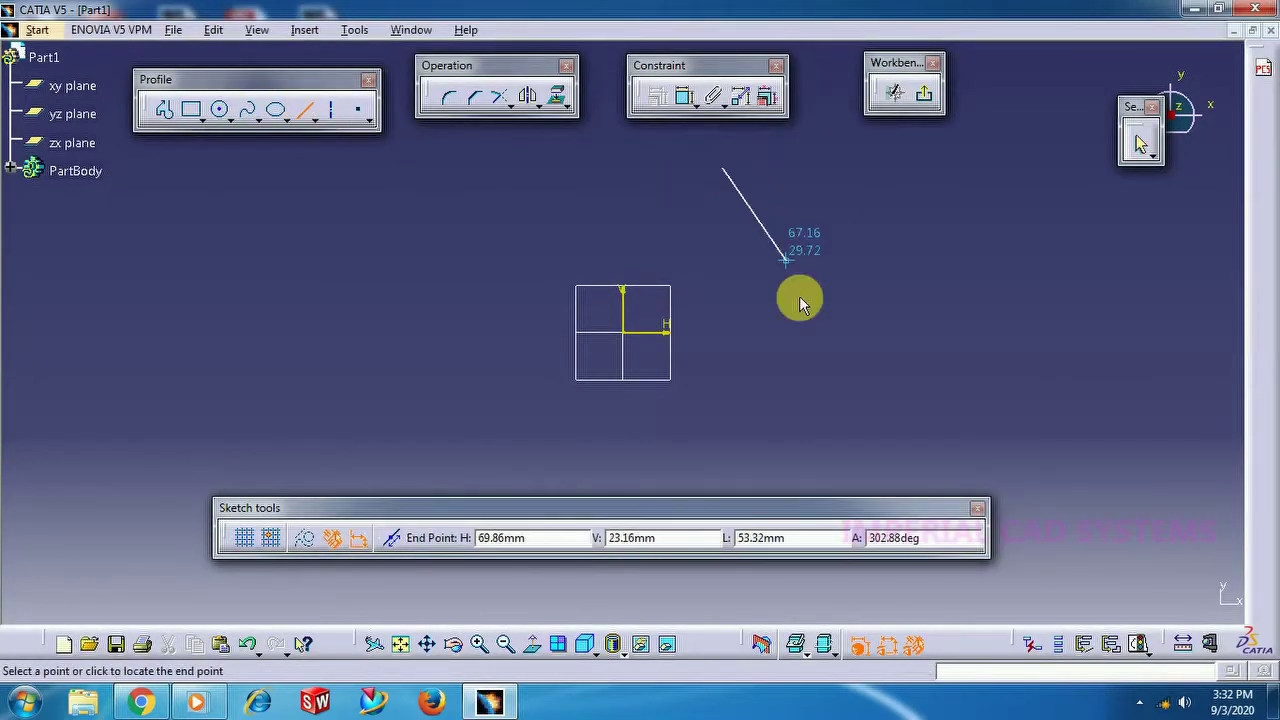
pyautogui.click(722, 488)
pyautogui.moveTo(771, 363); pyautogui.dragTo(620, 397, button='middle')
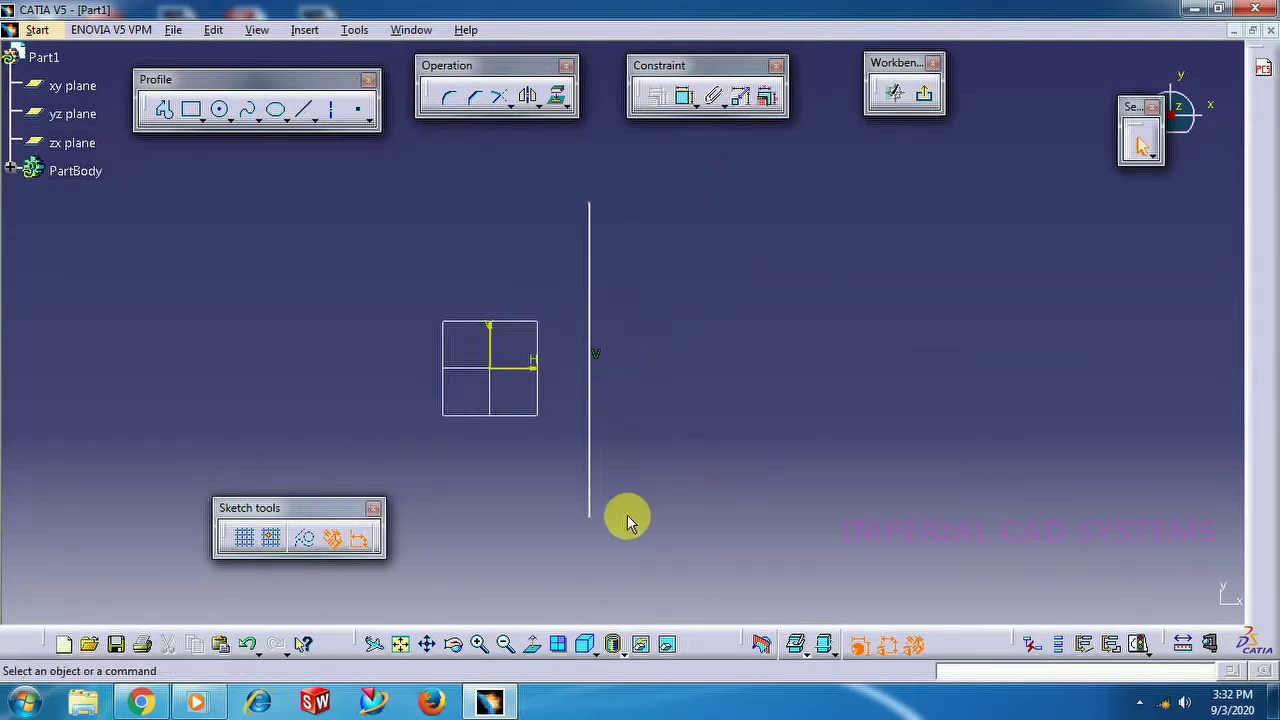
pyautogui.moveTo(589, 517); pyautogui.dragTo(585, 590)
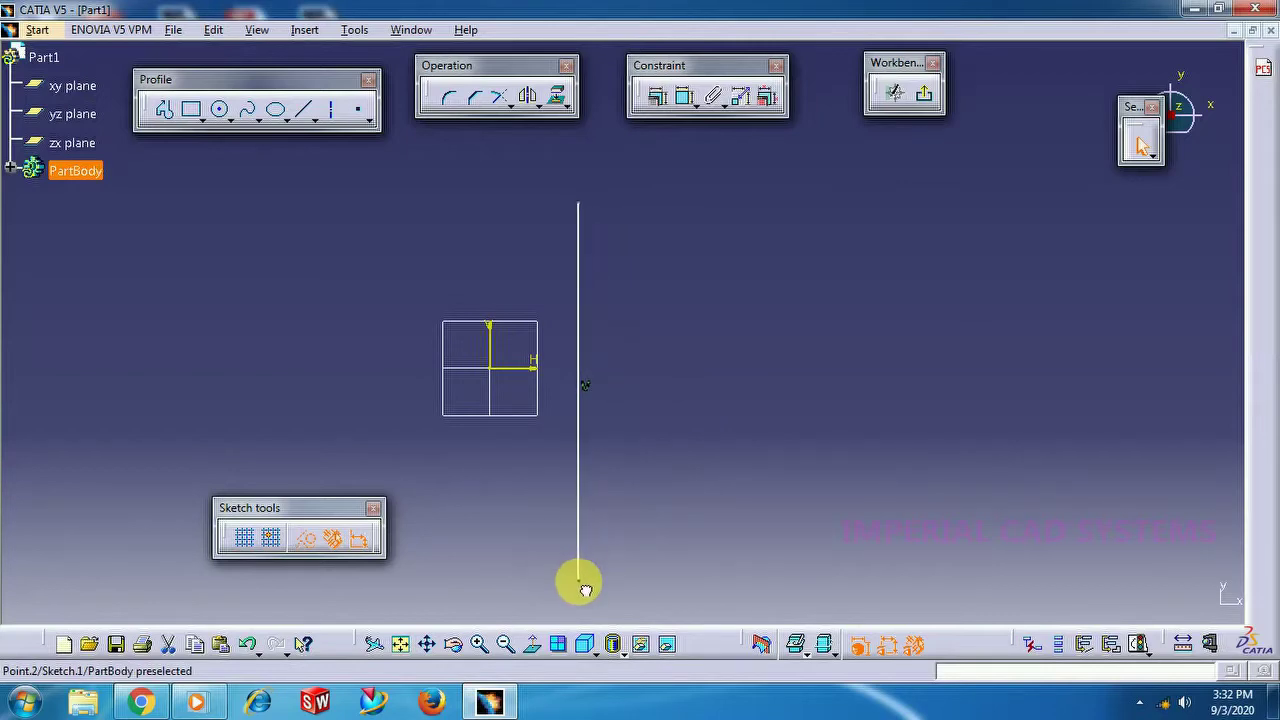
pyautogui.click(928, 96)
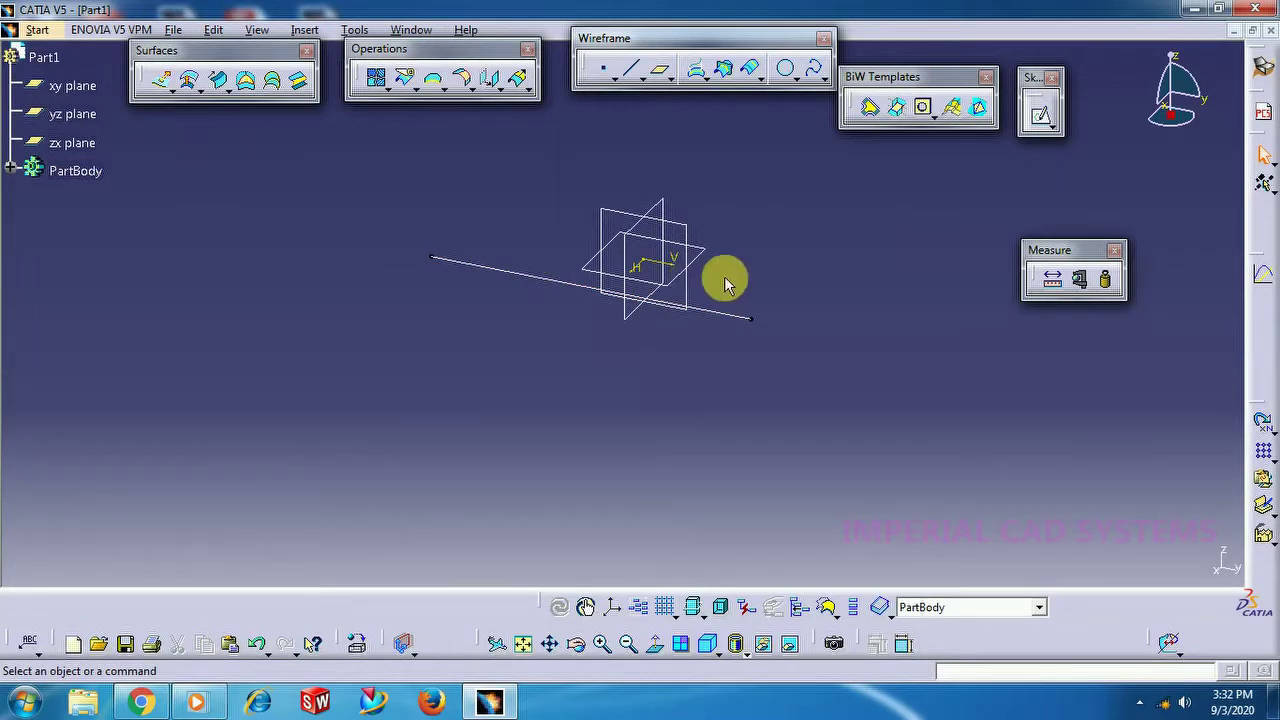
# Step: Draw a second vertical line in a new sketch on the xy plane
pyautogui.click(702, 258)
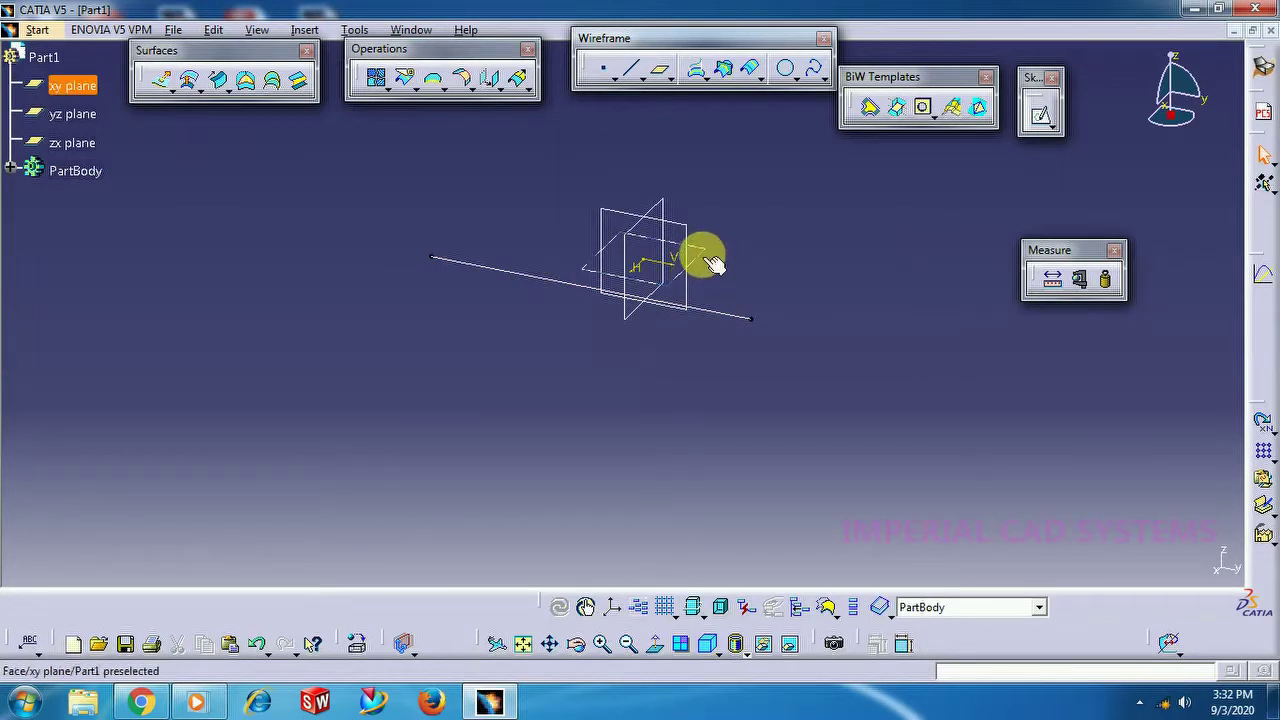
pyautogui.click(1041, 120)
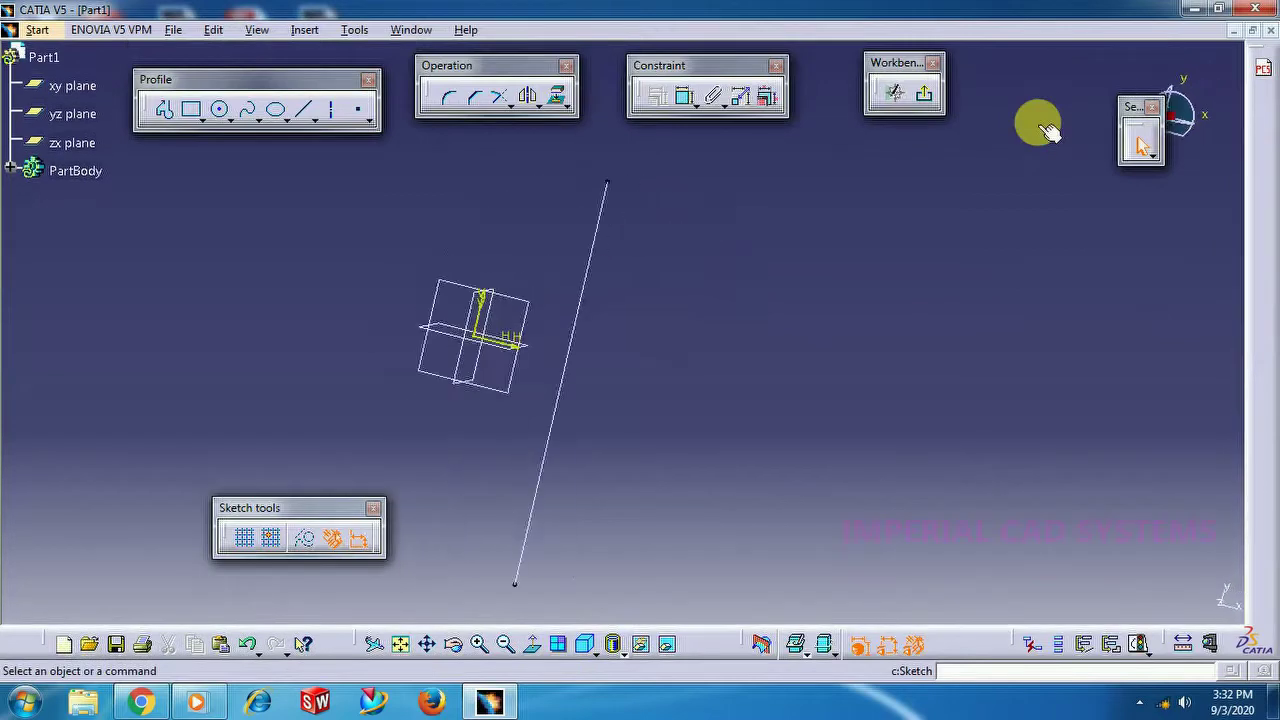
pyautogui.click(306, 108)
pyautogui.click(679, 199)
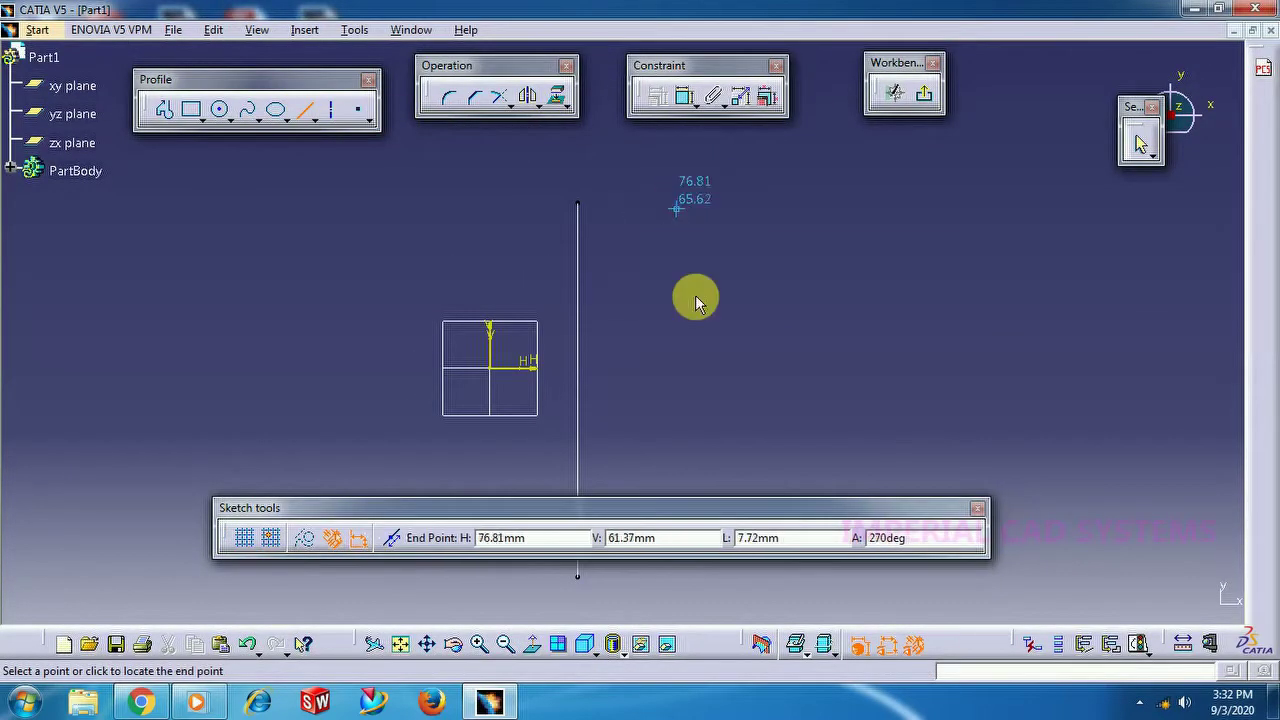
pyautogui.moveTo(677, 252); pyautogui.dragTo(658, 170, button='middle')
pyautogui.moveTo(685, 352)
pyautogui.mouseDown(button='middle')
pyautogui.moveTo(660, 209)
pyautogui.moveTo(654, 317)
pyautogui.mouseUp(button='middle')
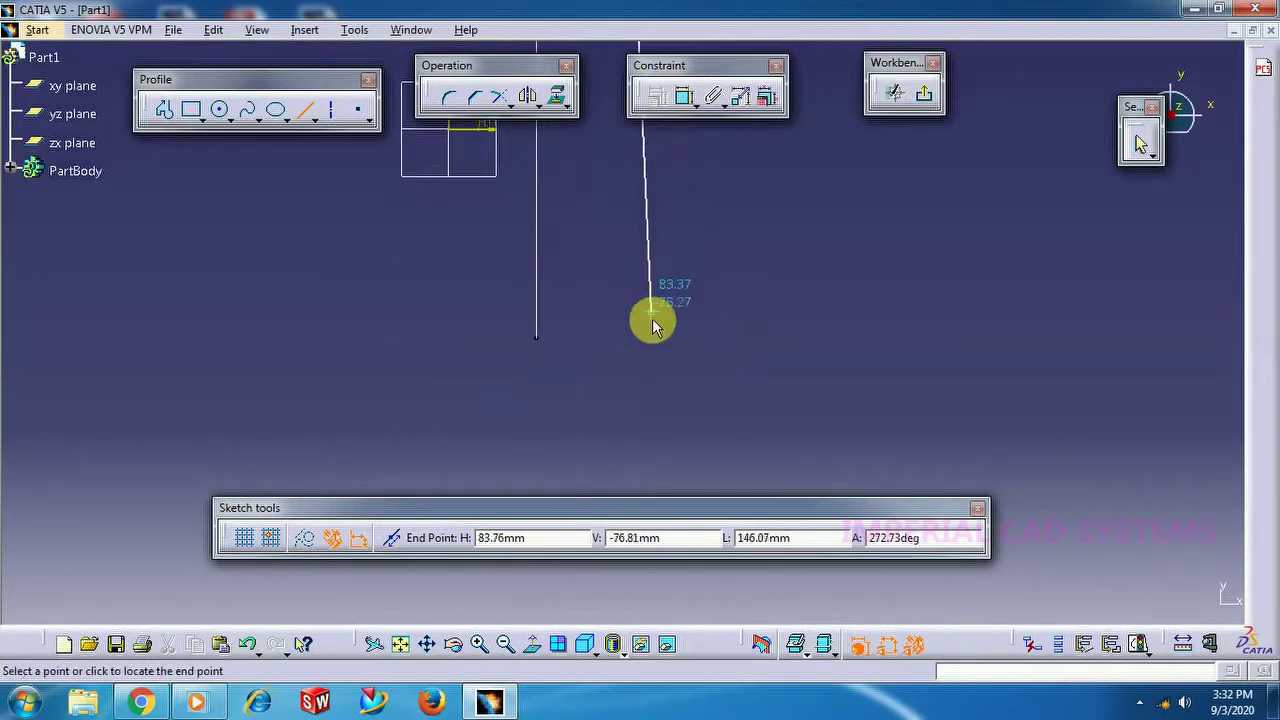
pyautogui.click(632, 370)
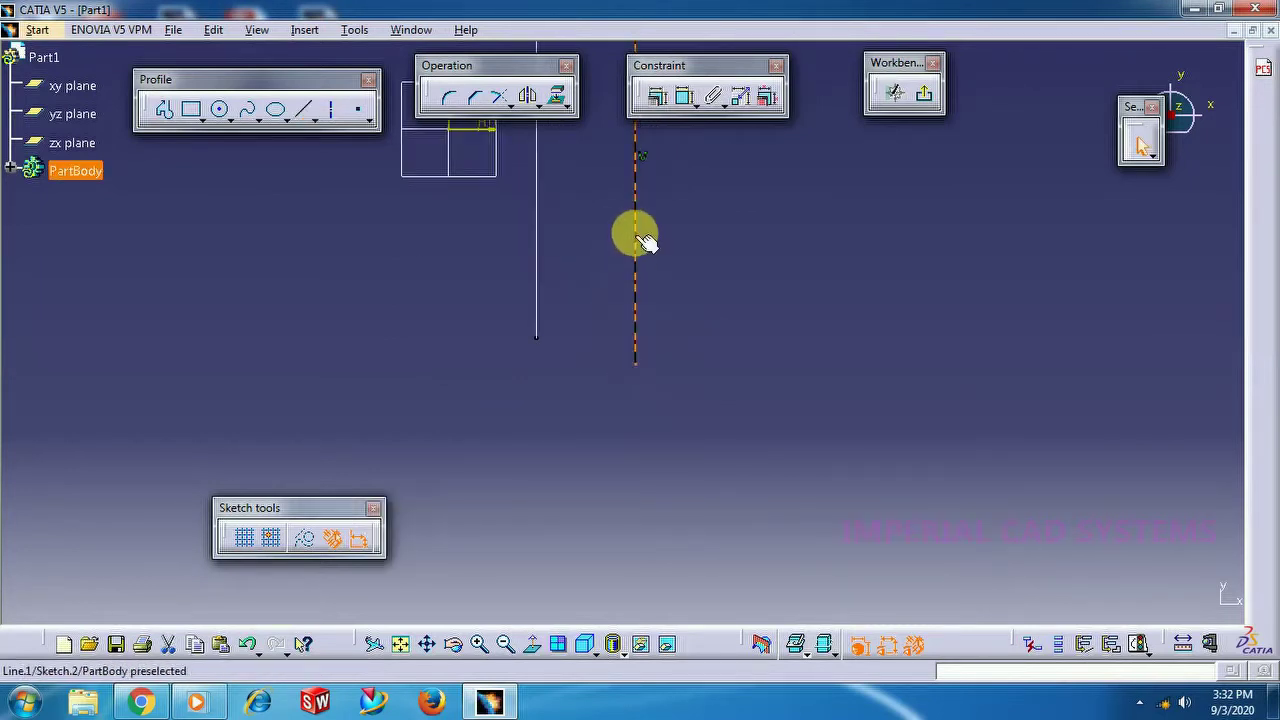
# Step: Move the new line beside the first one and exit the sketch
pyautogui.moveTo(629, 229); pyautogui.dragTo(732, 237)
pyautogui.moveTo(651, 220)
pyautogui.mouseDown(button='middle')
pyautogui.moveTo(651, 297)
pyautogui.moveTo(720, 334)
pyautogui.mouseUp(button='middle')
pyautogui.moveTo(726, 338); pyautogui.dragTo(678, 343)
pyautogui.moveTo(606, 309); pyautogui.dragTo(560, 352, button='middle')
pyautogui.click(869, 309)
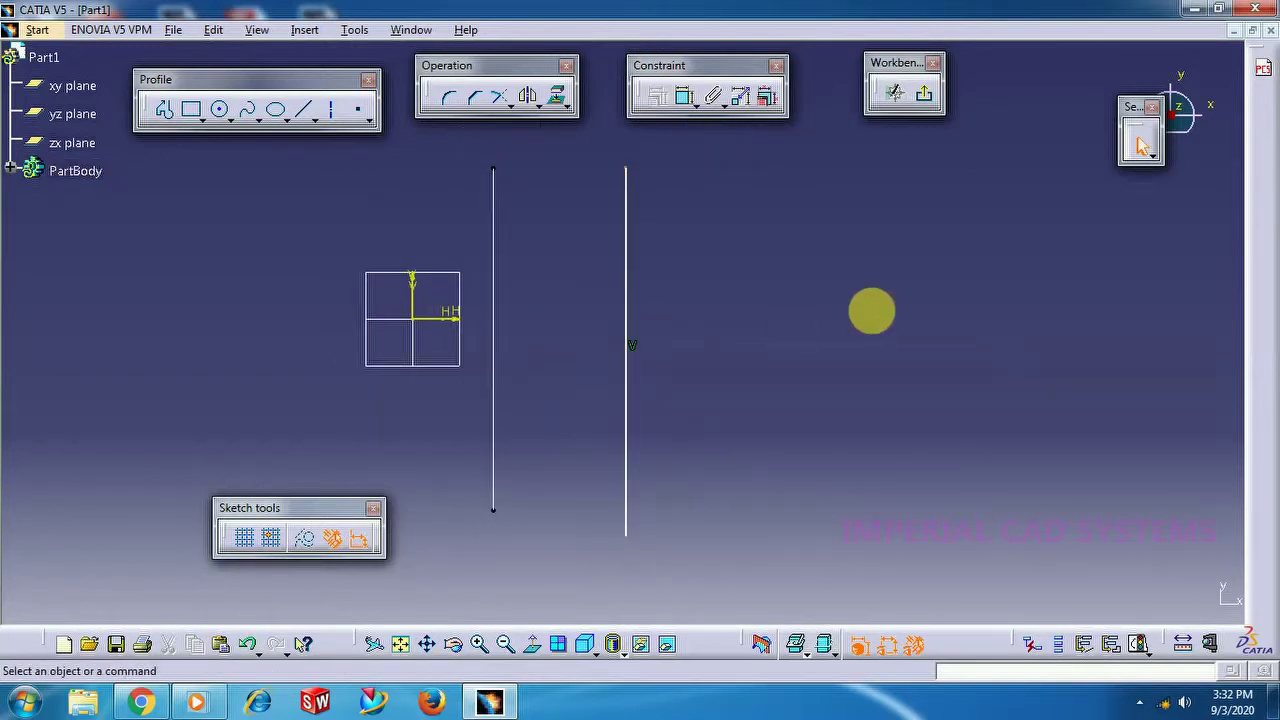
pyautogui.click(927, 98)
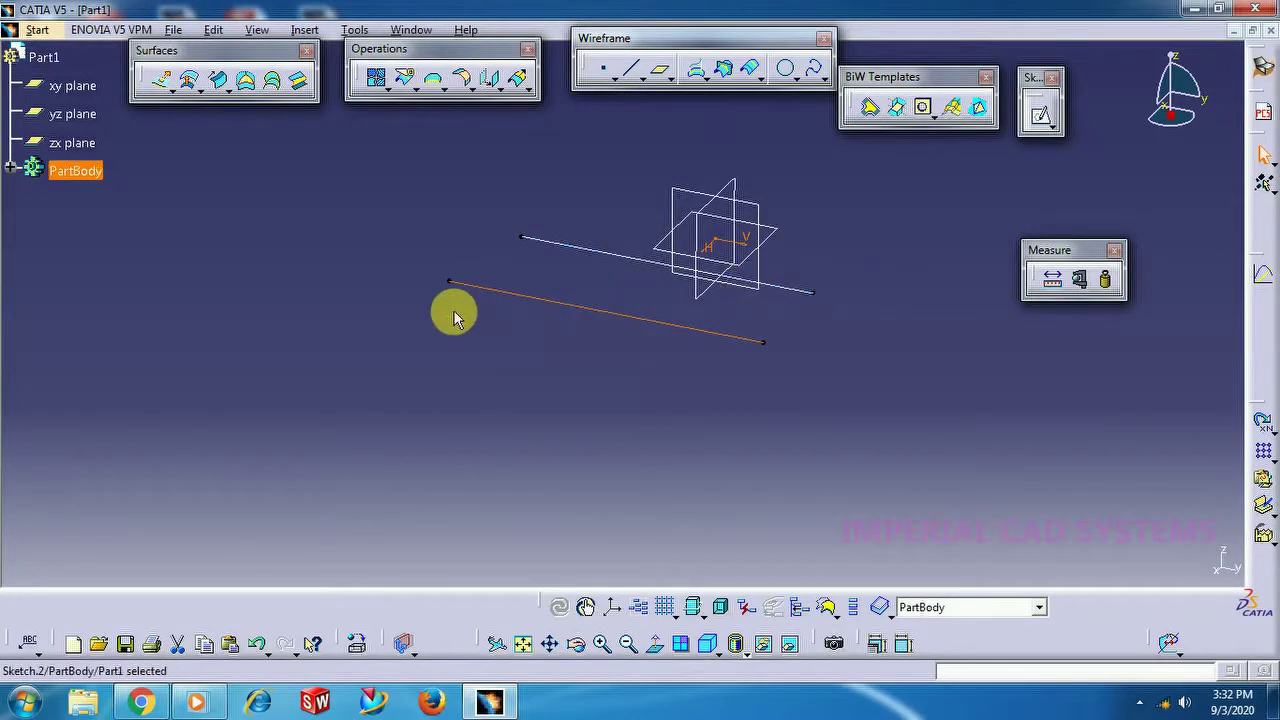
# Step: Start a circle Center and two angles sweep with Sketch.1 as the center curve
pyautogui.moveTo(451, 309)
pyautogui.mouseDown(button='middle')
pyautogui.moveTo(557, 334)
pyautogui.moveTo(872, 335)
pyautogui.moveTo(860, 330)
pyautogui.mouseUp(button='middle')
pyautogui.moveTo(636, 225)
pyautogui.mouseDown(button='middle')
pyautogui.moveTo(597, 246)
pyautogui.moveTo(563, 443)
pyautogui.moveTo(604, 418)
pyautogui.moveTo(500, 234)
pyautogui.moveTo(451, 409)
pyautogui.moveTo(503, 283)
pyautogui.moveTo(650, 313)
pyautogui.moveTo(608, 309)
pyautogui.mouseUp(button='middle')
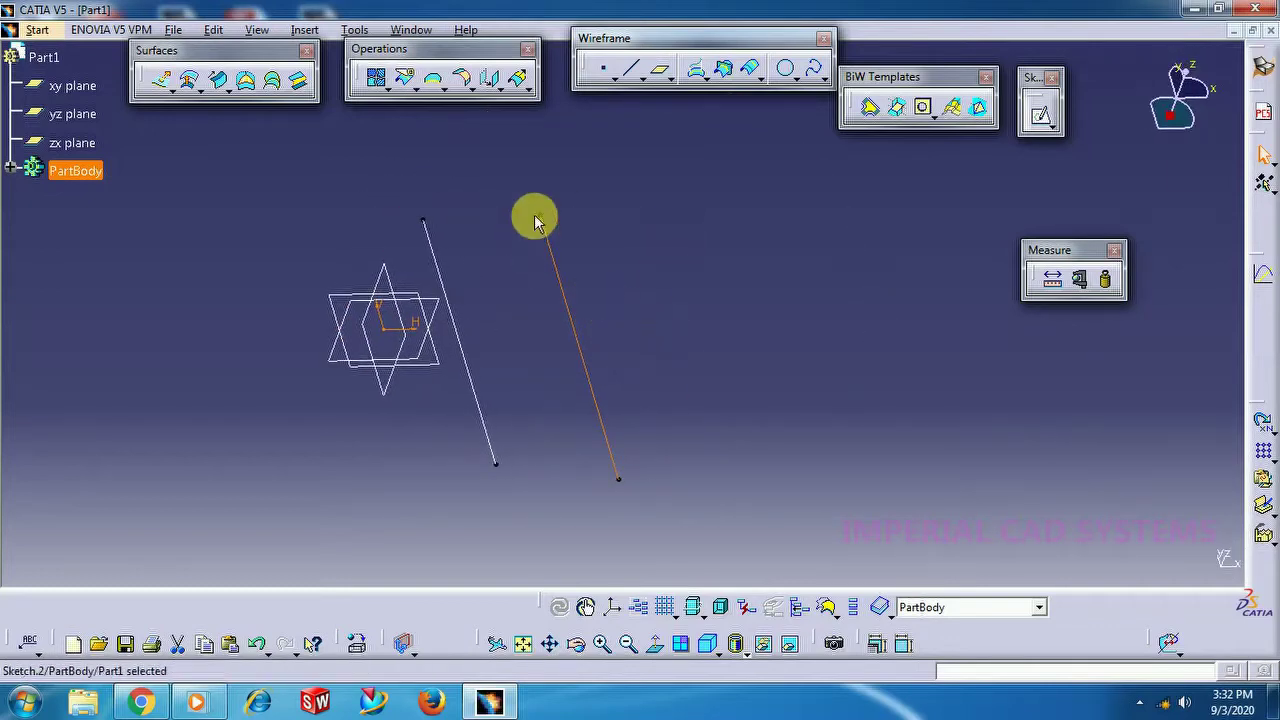
pyautogui.moveTo(531, 217); pyautogui.dragTo(487, 190, button='middle')
pyautogui.click(376, 123)
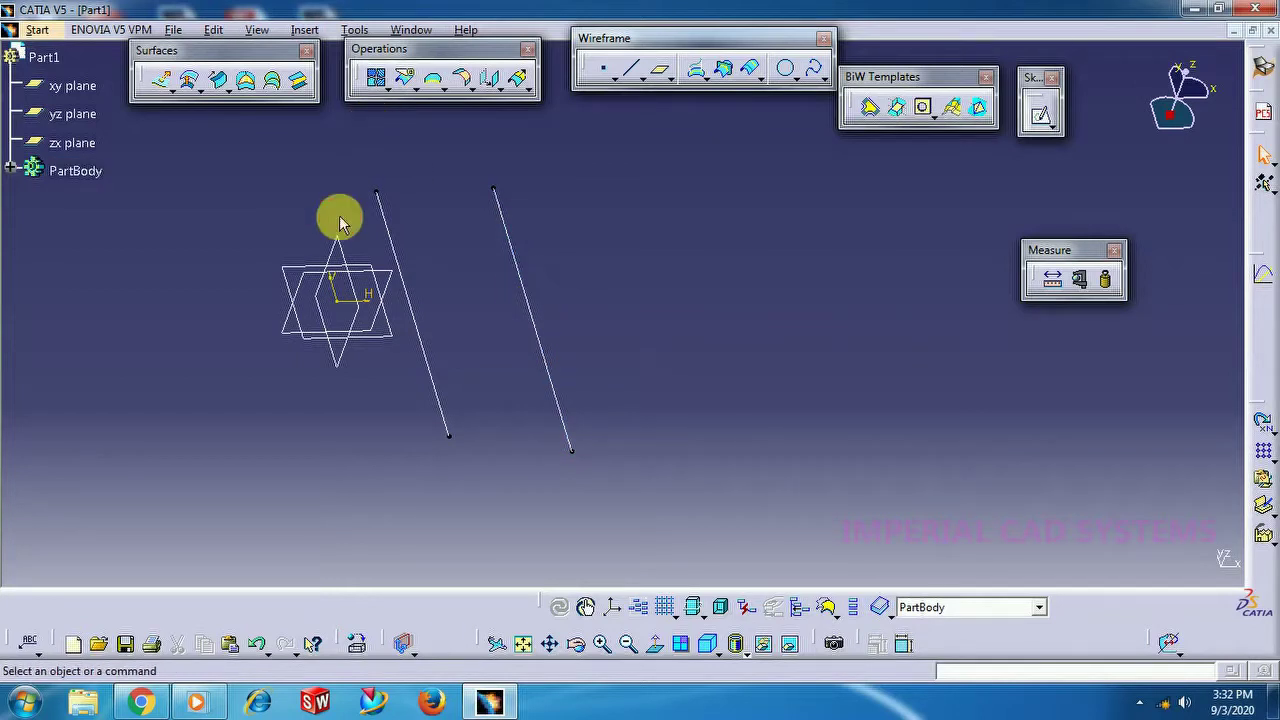
pyautogui.click(220, 82)
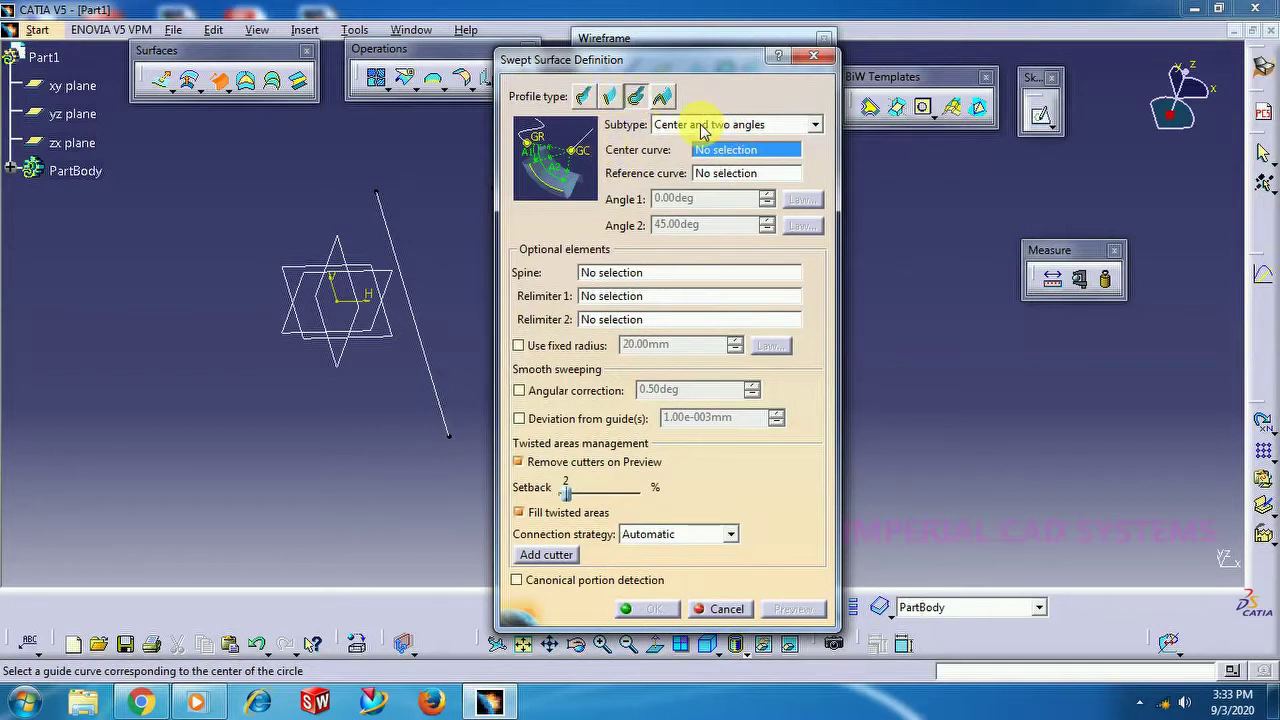
pyautogui.moveTo(672, 62); pyautogui.dragTo(830, 83)
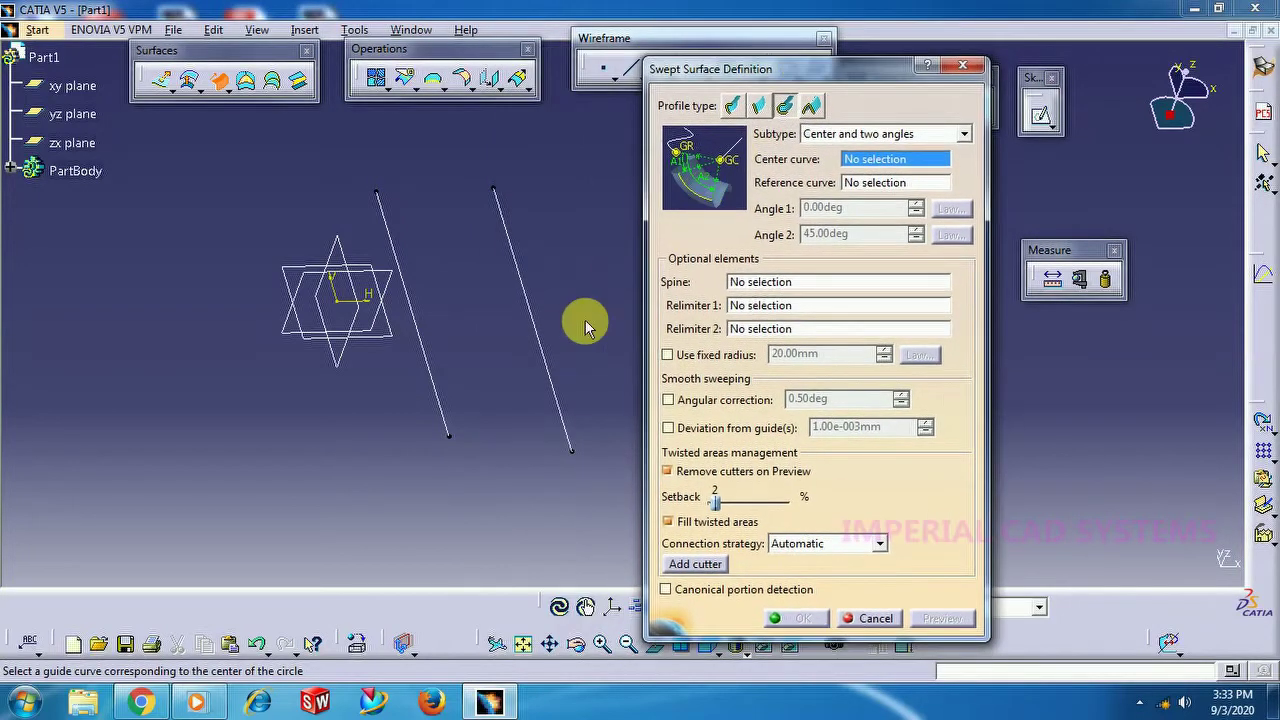
pyautogui.click(448, 408)
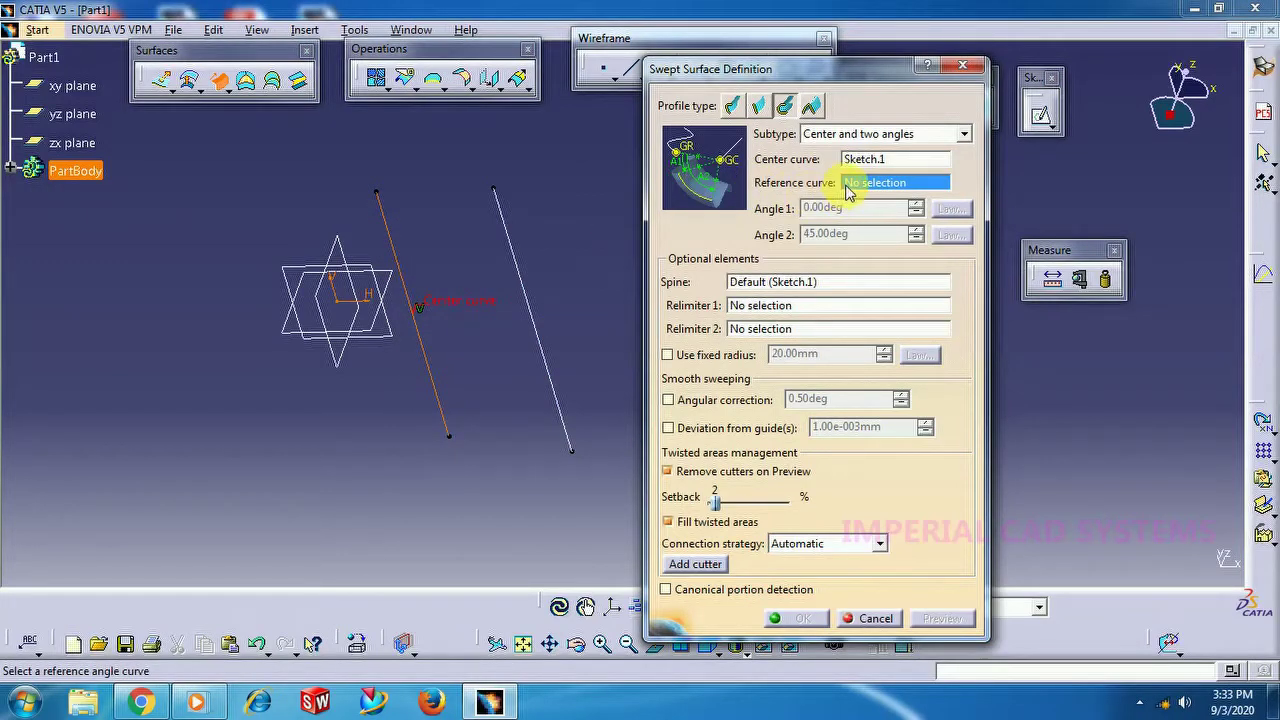
# Step: Use Sketch.2 as the reference curve and preview the sweep
pyautogui.click(553, 390)
pyautogui.moveTo(371, 360)
pyautogui.mouseDown(button='middle')
pyautogui.moveTo(443, 470)
pyautogui.moveTo(457, 406)
pyautogui.moveTo(297, 360)
pyautogui.moveTo(383, 349)
pyautogui.moveTo(338, 331)
pyautogui.moveTo(423, 286)
pyautogui.moveTo(457, 286)
pyautogui.moveTo(421, 402)
pyautogui.mouseUp(button='middle')
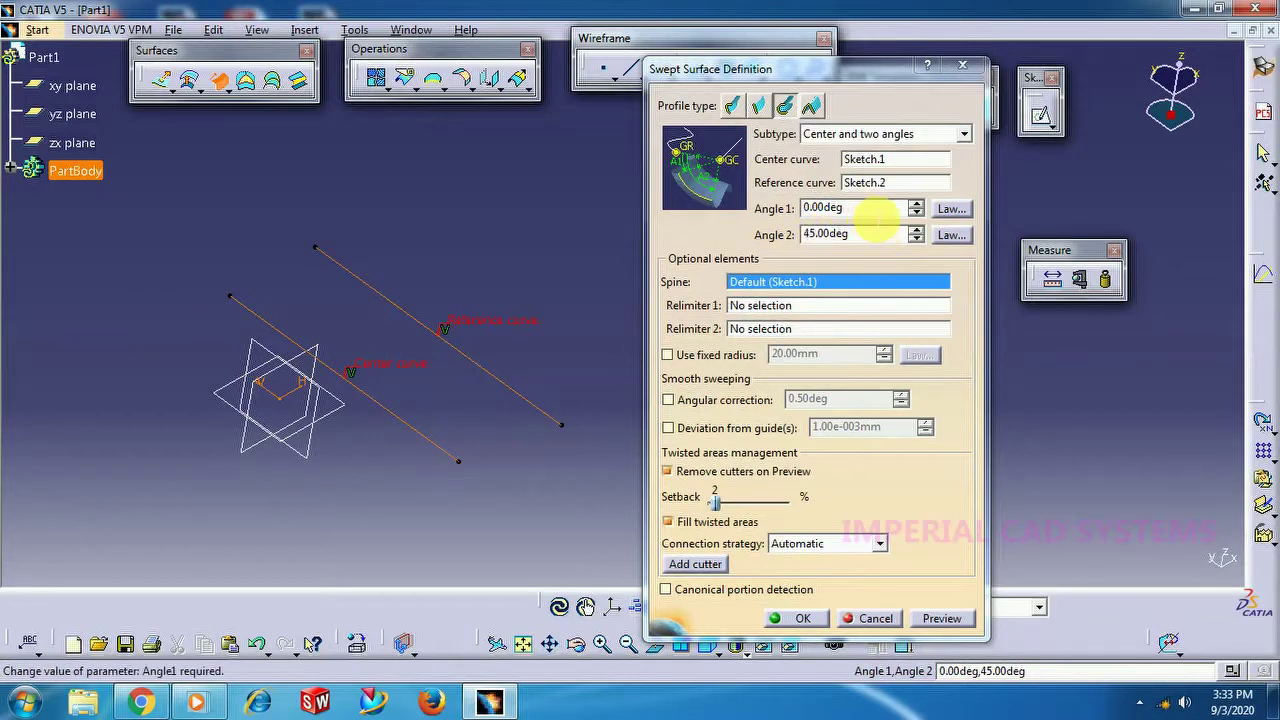
pyautogui.doubleClick(862, 208)
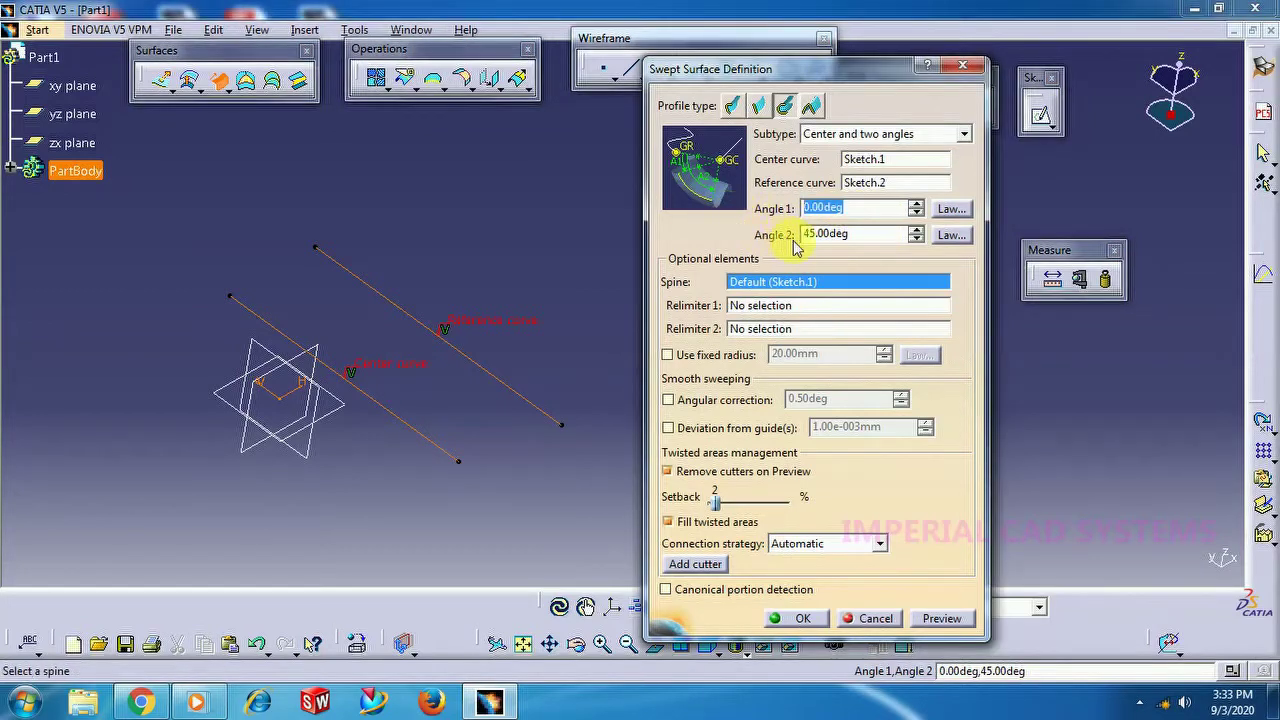
pyautogui.moveTo(810, 234); pyautogui.dragTo(752, 245)
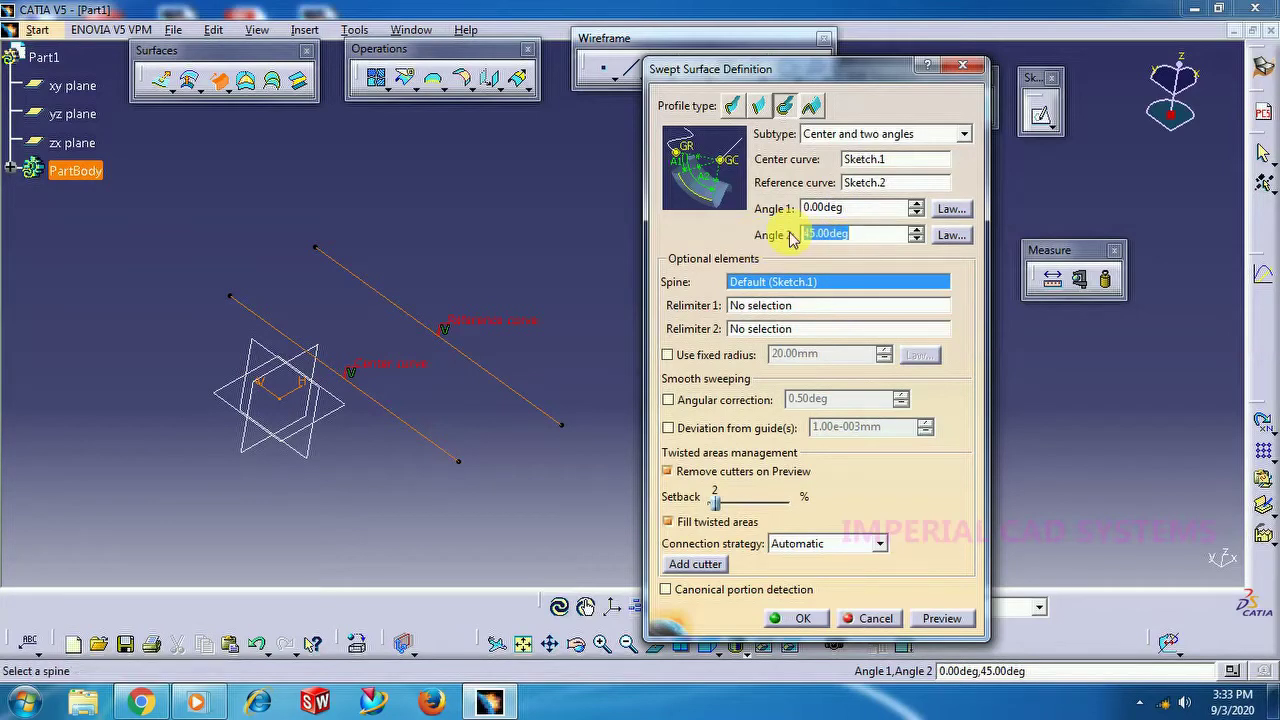
pyautogui.click(940, 620)
pyautogui.moveTo(538, 344); pyautogui.dragTo(610, 367, button='middle')
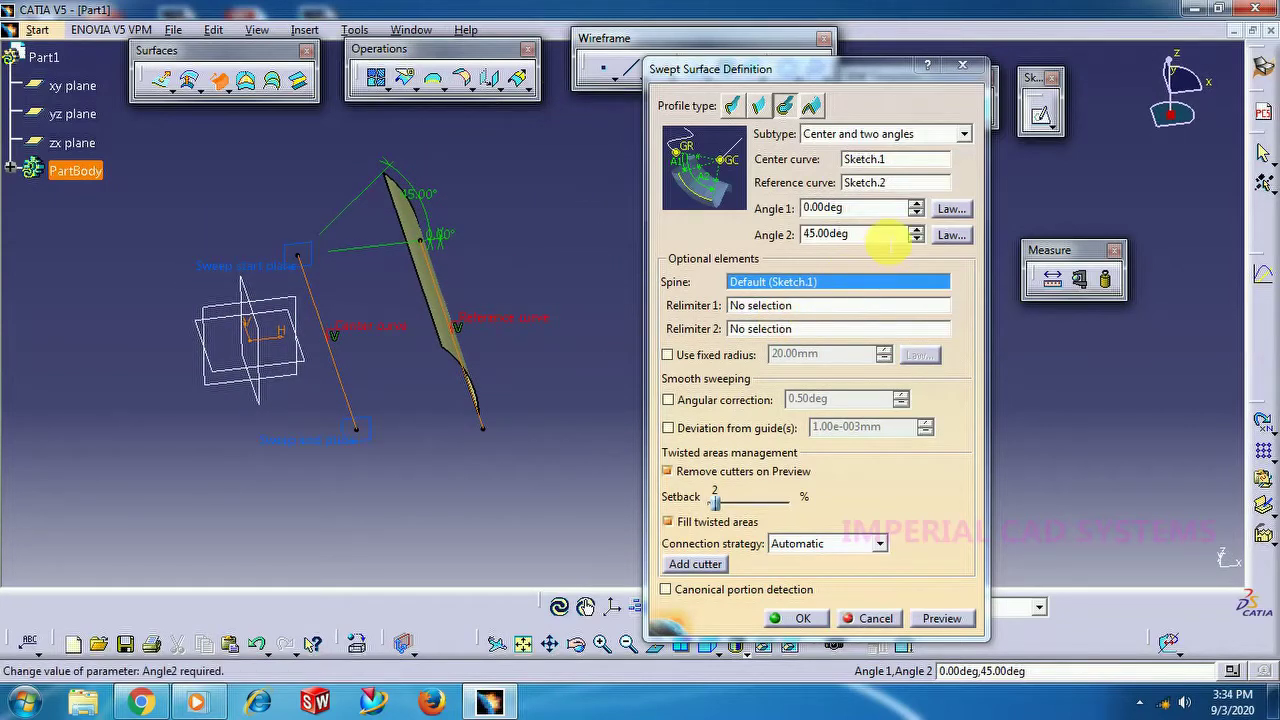
# Step: Set Angle 2 to 120 degrees, preview, and create the swept surface
pyautogui.click(872, 235)
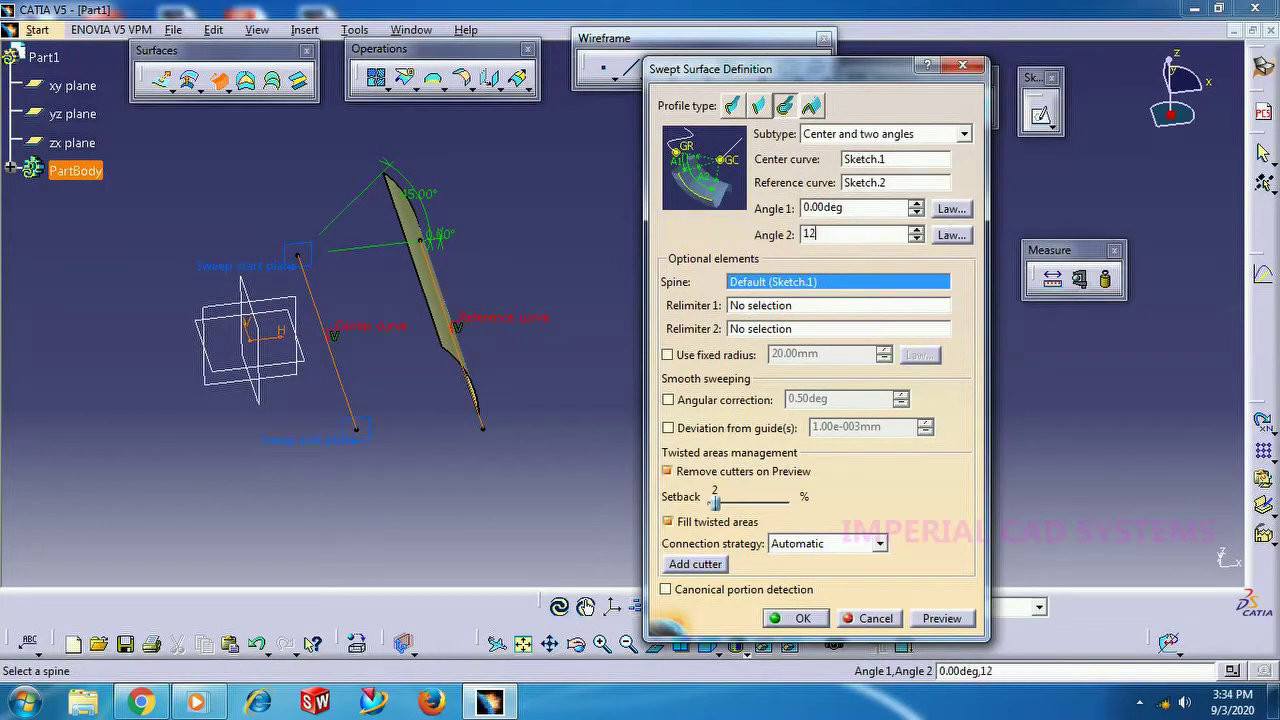
pyautogui.click(942, 618)
pyautogui.moveTo(455, 300); pyautogui.dragTo(492, 445, button='middle')
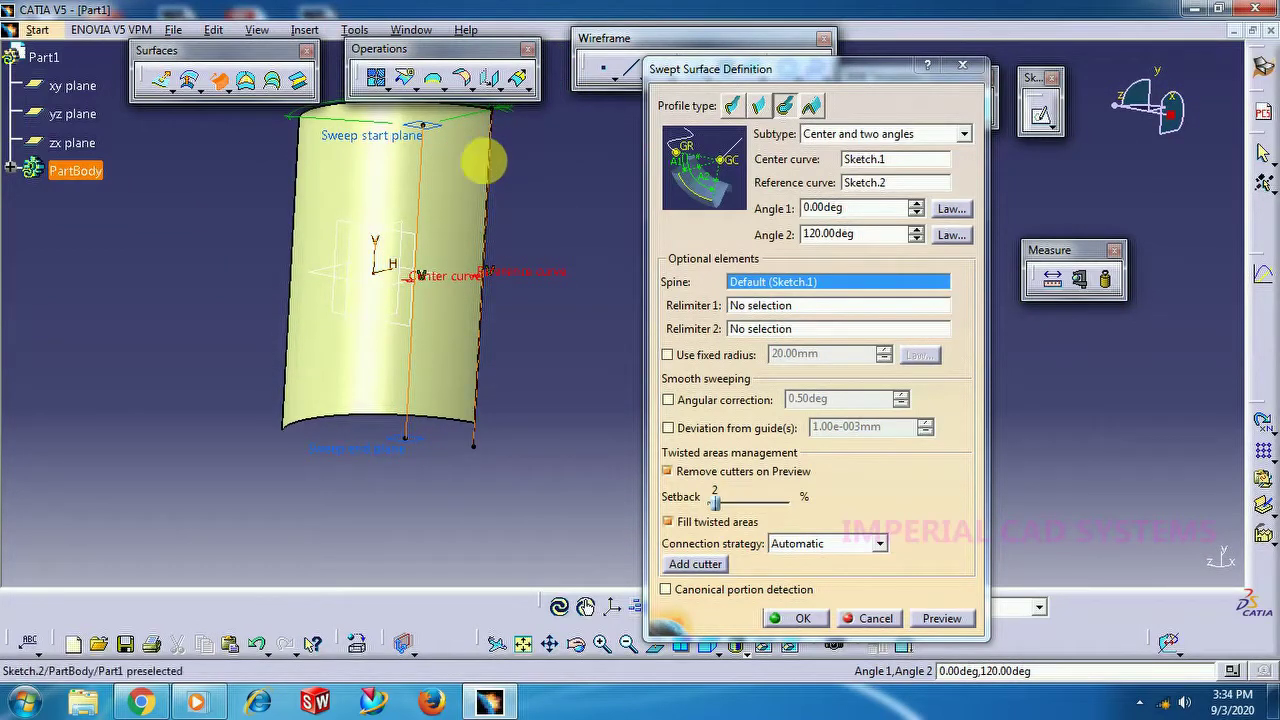
pyautogui.moveTo(210, 243); pyautogui.dragTo(586, 454, button='middle')
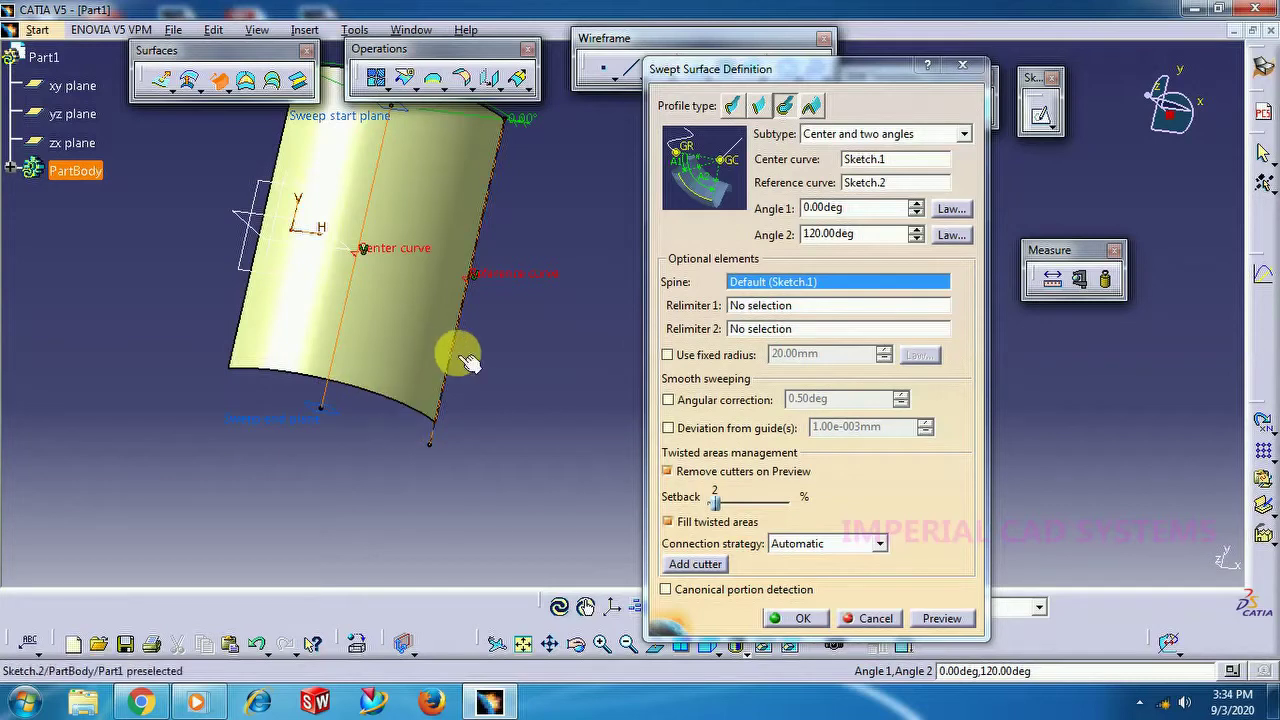
pyautogui.moveTo(457, 357); pyautogui.dragTo(412, 410, button='middle')
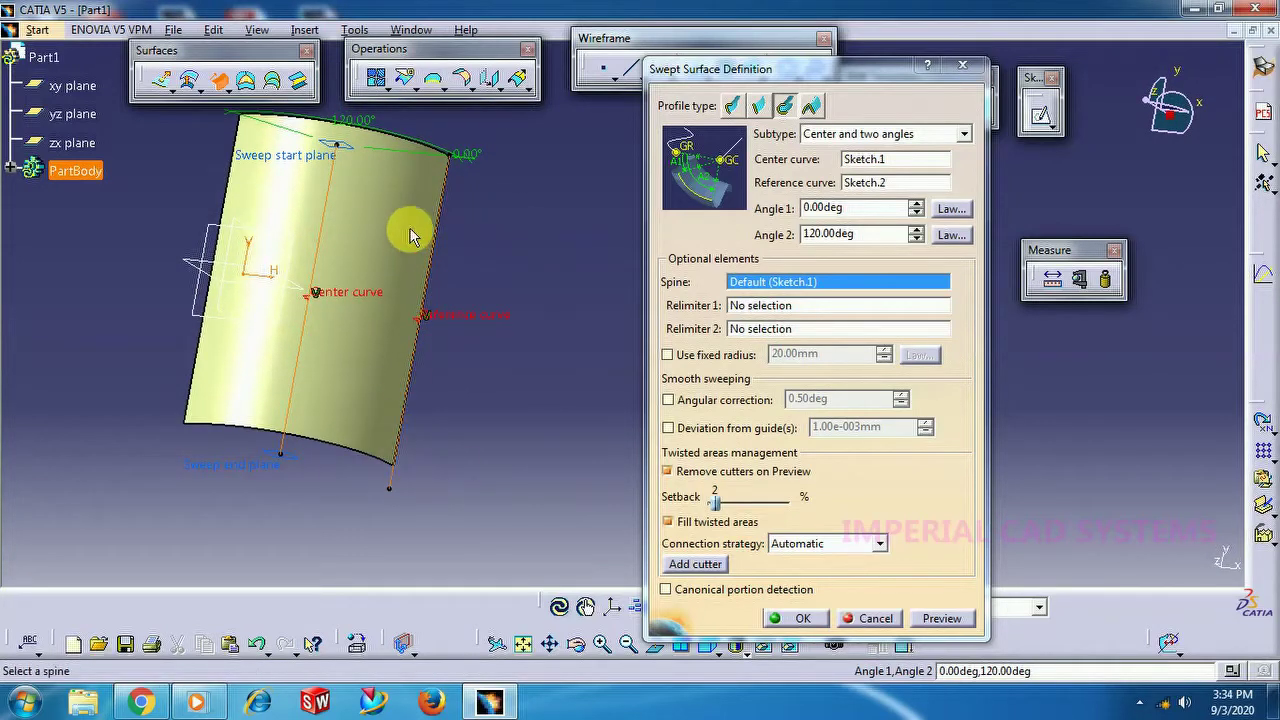
pyautogui.click(800, 618)
pyautogui.moveTo(586, 500); pyautogui.dragTo(707, 474, button='middle')
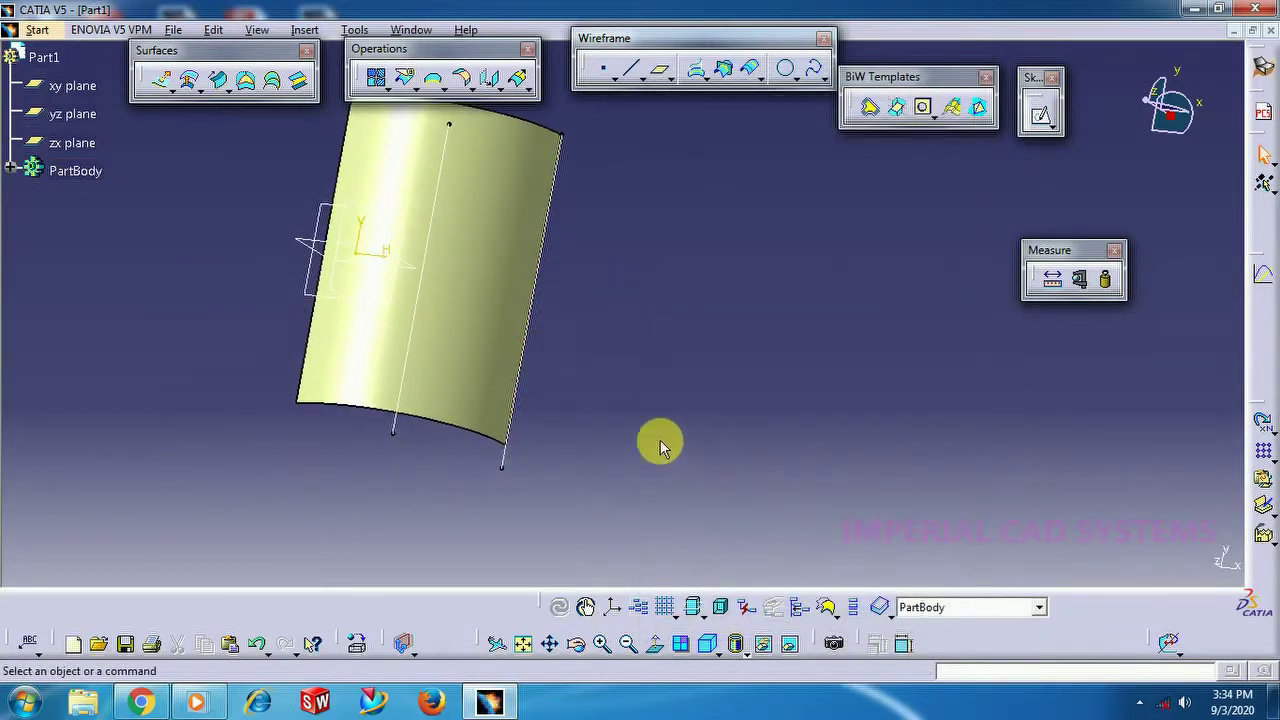
# Step: Constrain the two lines' bottom endpoints to a 0 mm vertical offset
pyautogui.doubleClick(512, 425)
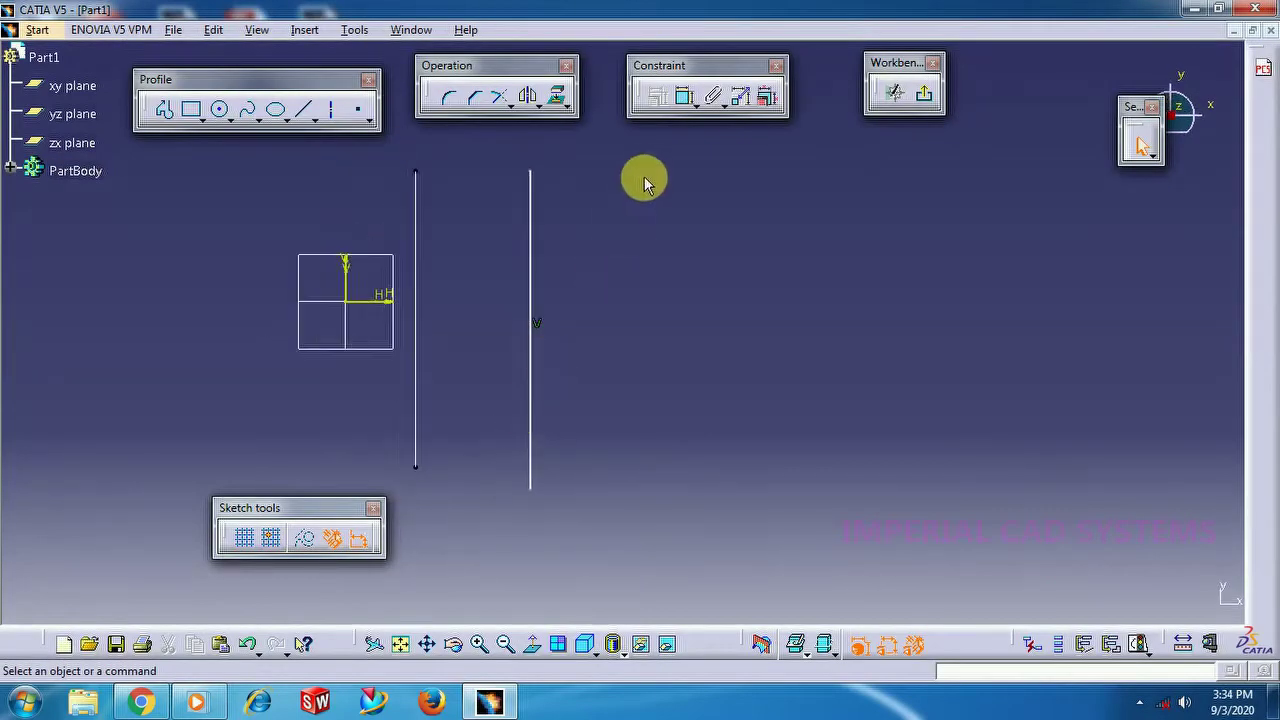
pyautogui.click(683, 98)
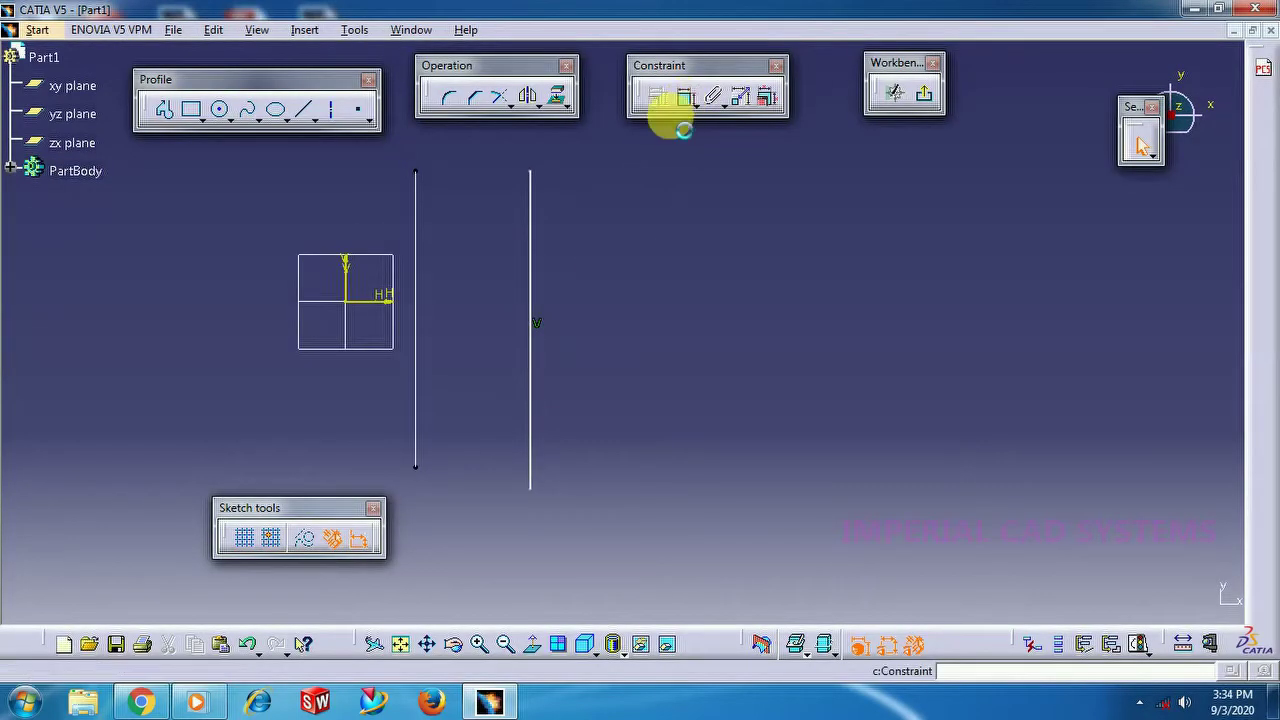
pyautogui.click(416, 467)
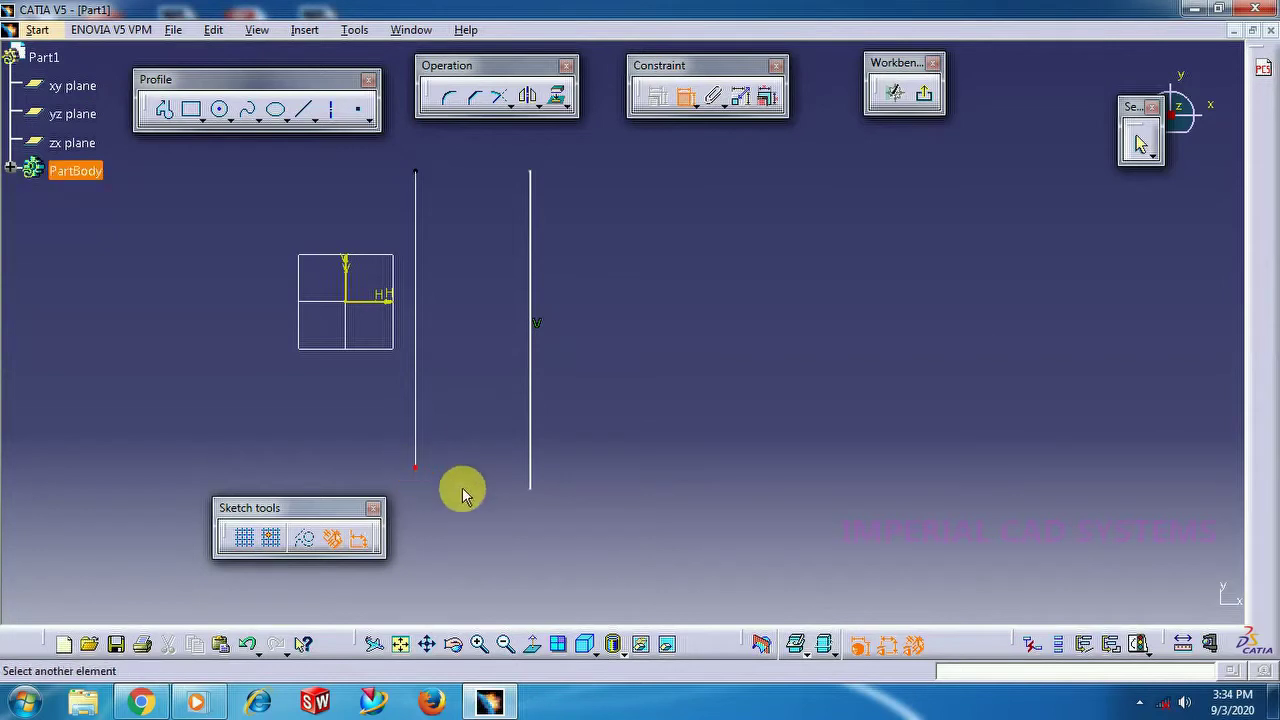
pyautogui.click(531, 489)
pyautogui.rightClick(623, 404)
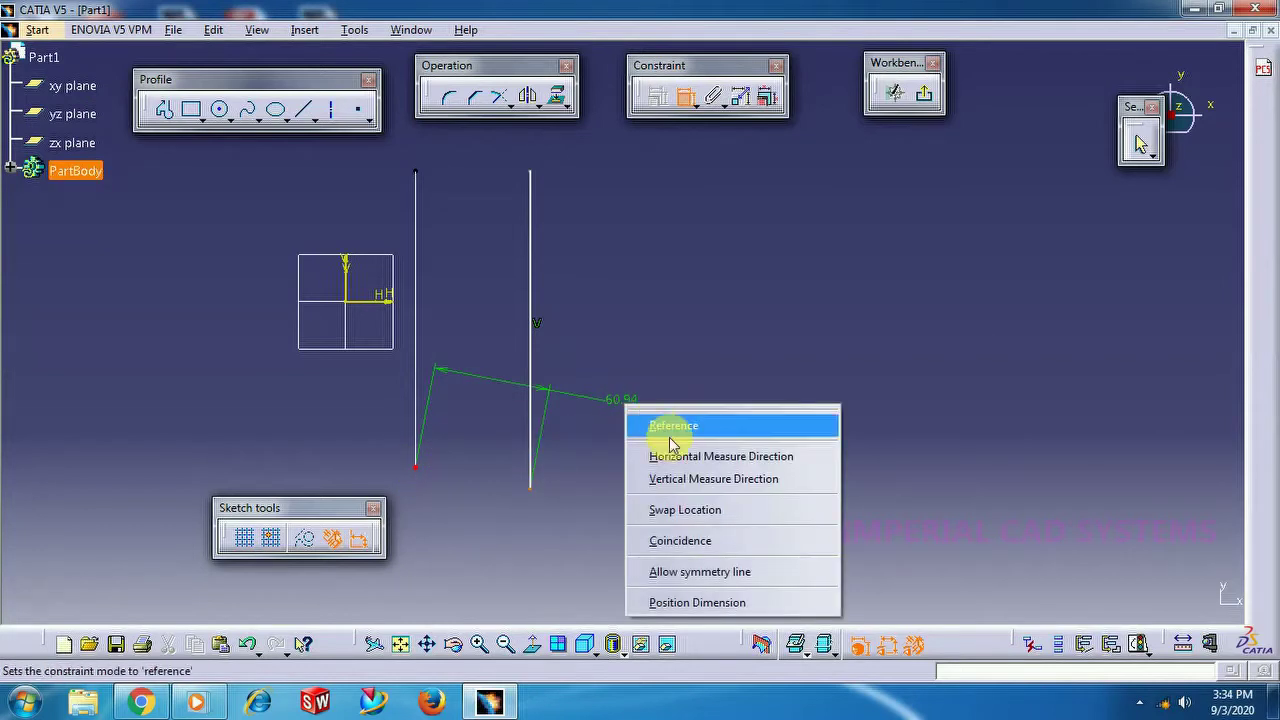
pyautogui.click(675, 480)
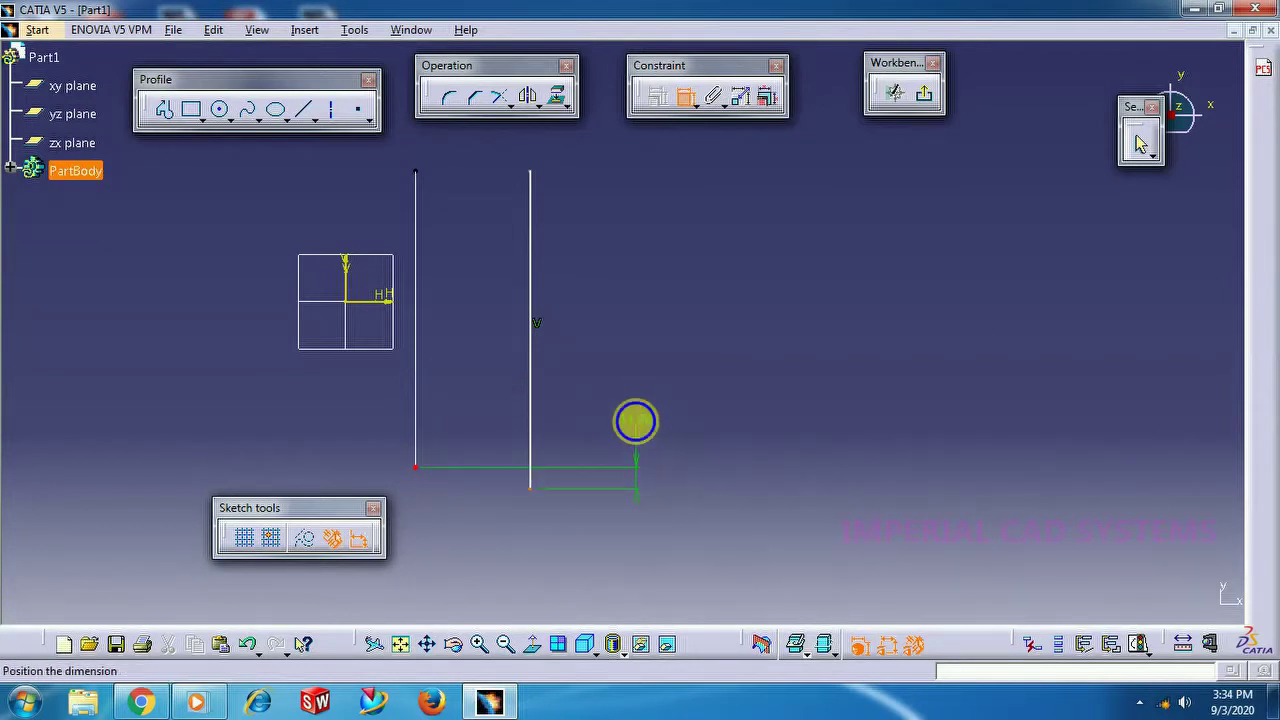
pyautogui.rightClick(636, 421)
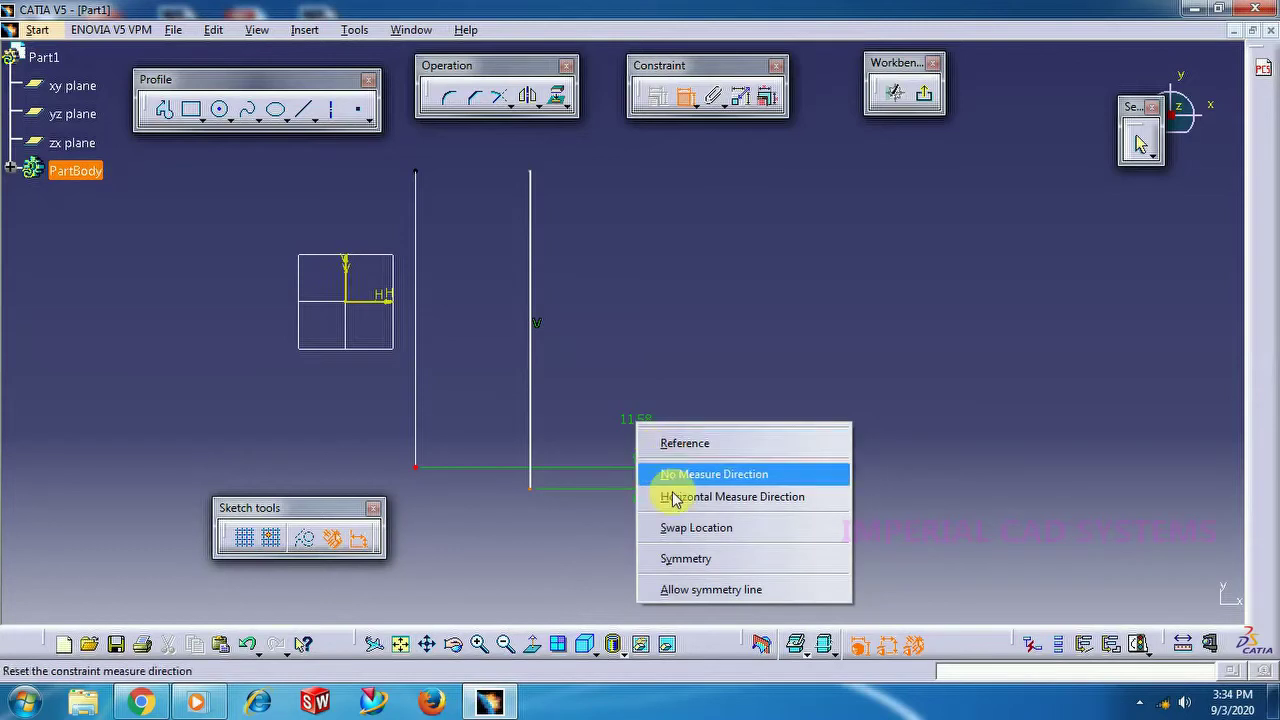
pyautogui.click(617, 398)
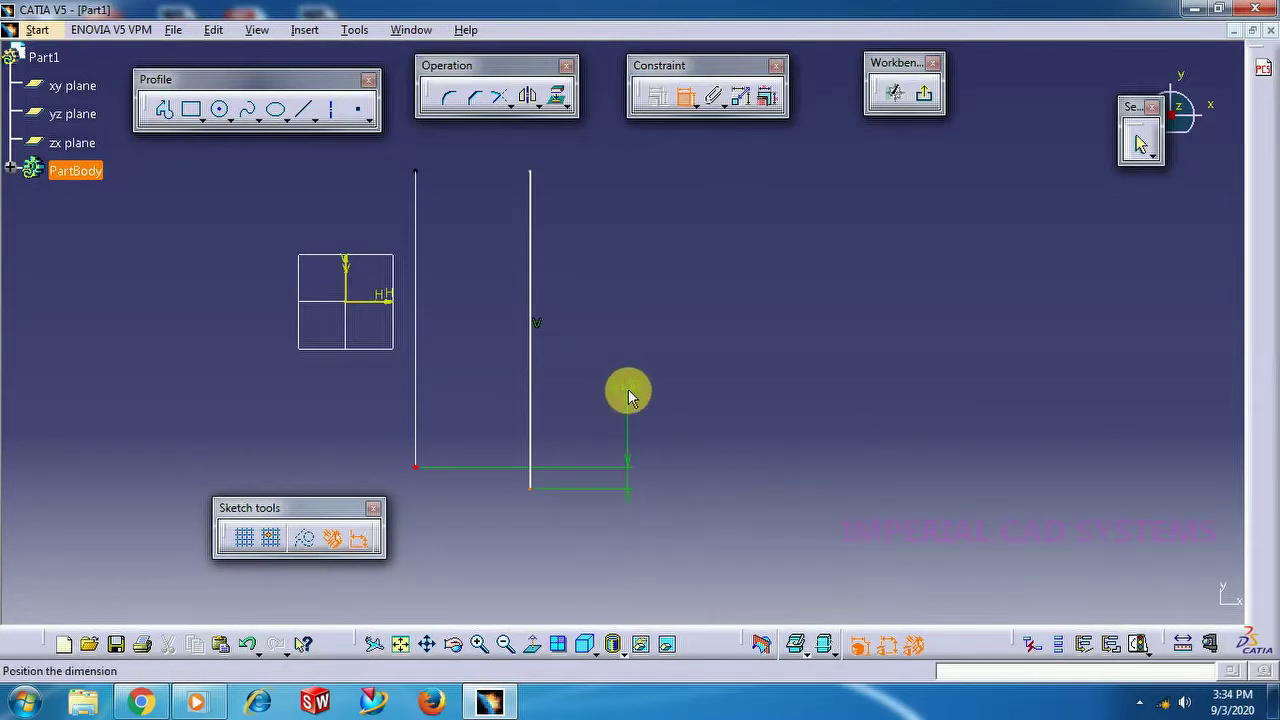
pyautogui.click(647, 395)
pyautogui.doubleClick(643, 392)
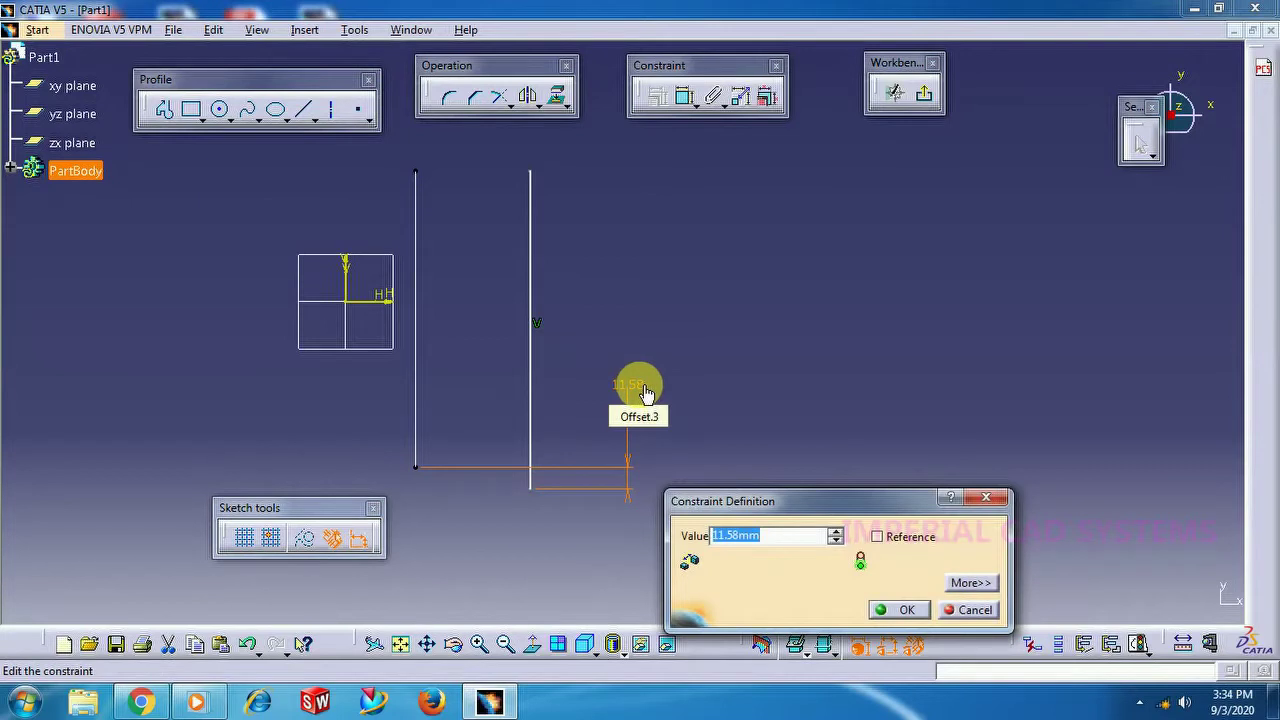
pyautogui.write('0.00mm')
pyautogui.press('Return')
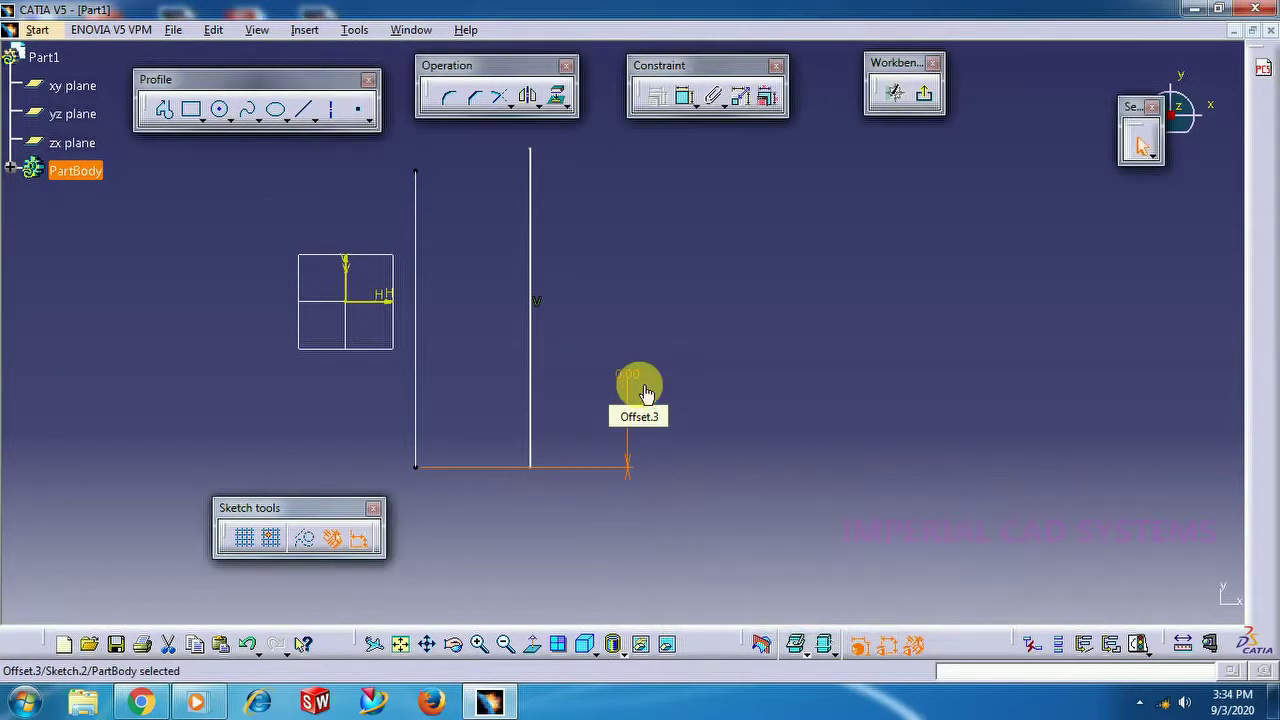
# Step: Set the vertical offset between the lines' top points from 11.97 mm to 0, then exit the sketch
pyautogui.click(681, 100)
pyautogui.click(415, 172)
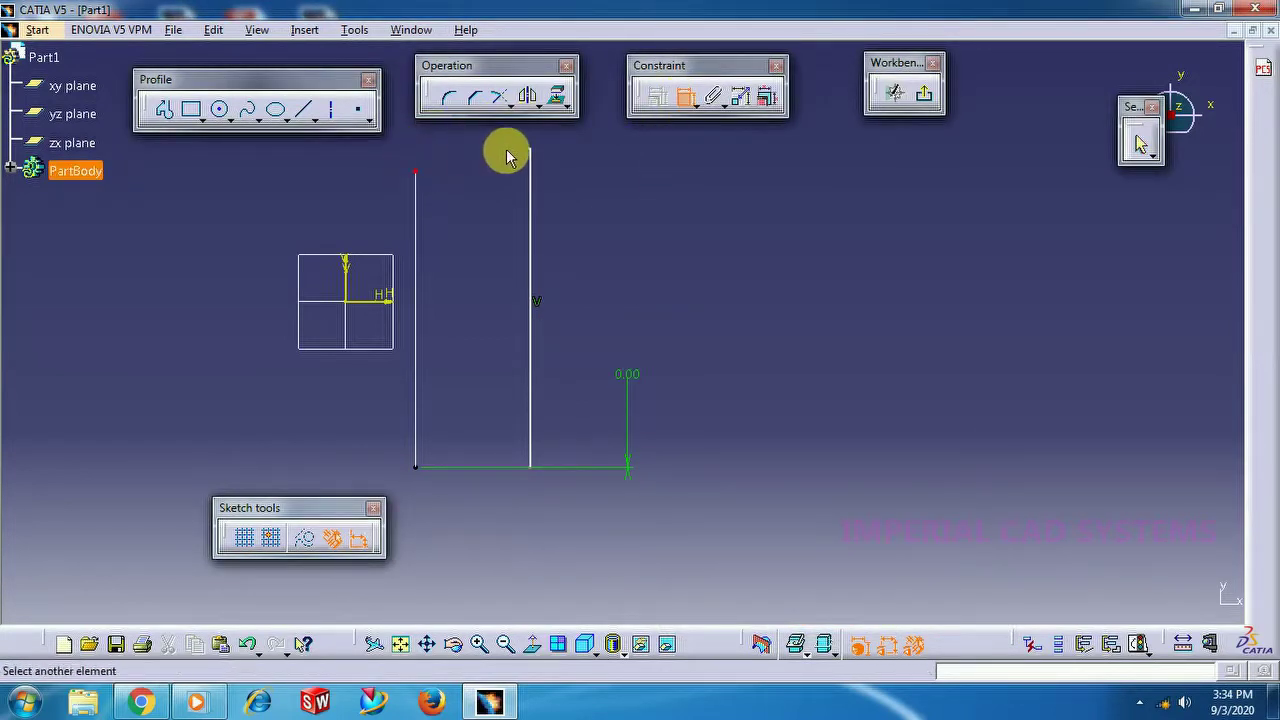
pyautogui.click(532, 153)
pyautogui.rightClick(625, 169)
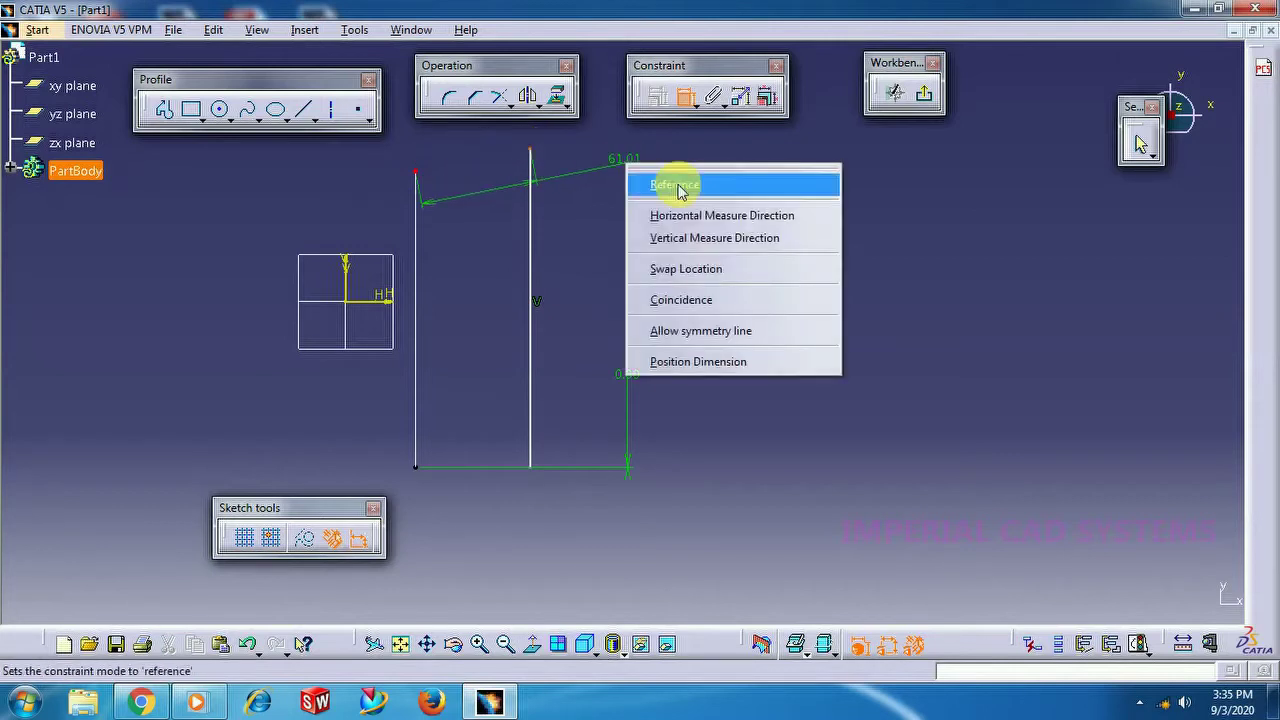
pyautogui.click(706, 240)
pyautogui.click(663, 183)
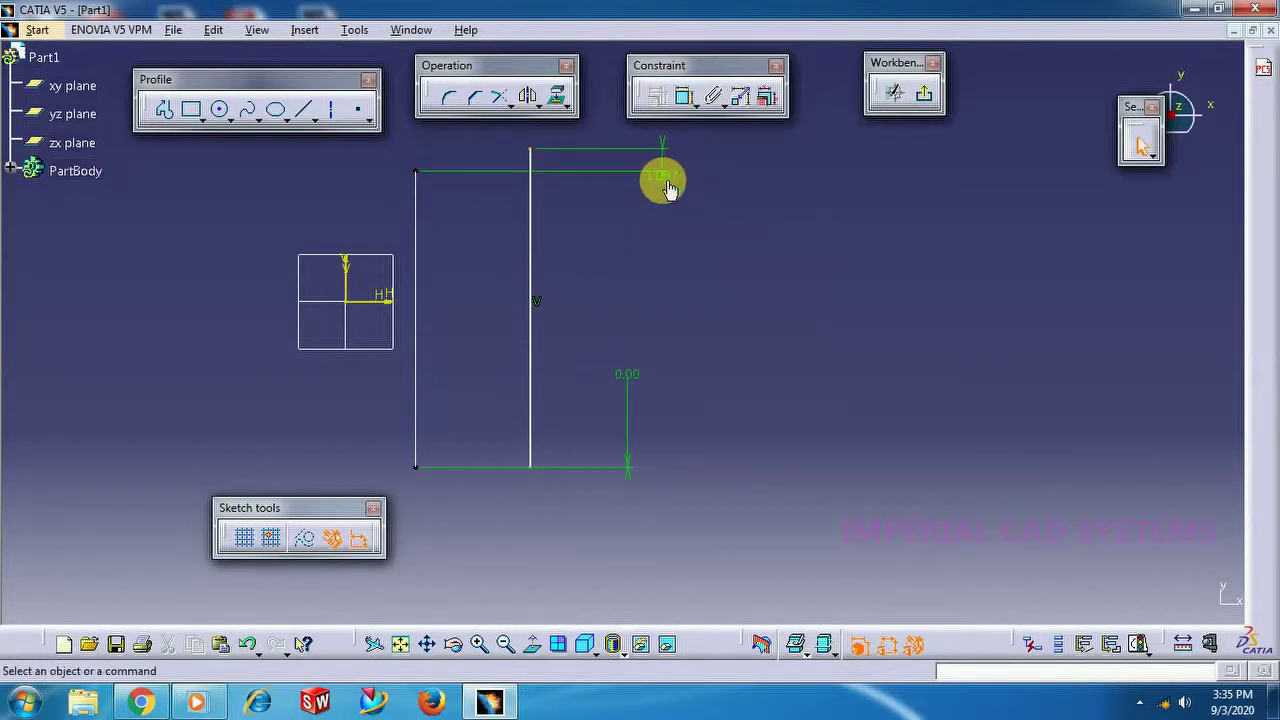
pyautogui.doubleClick(666, 175)
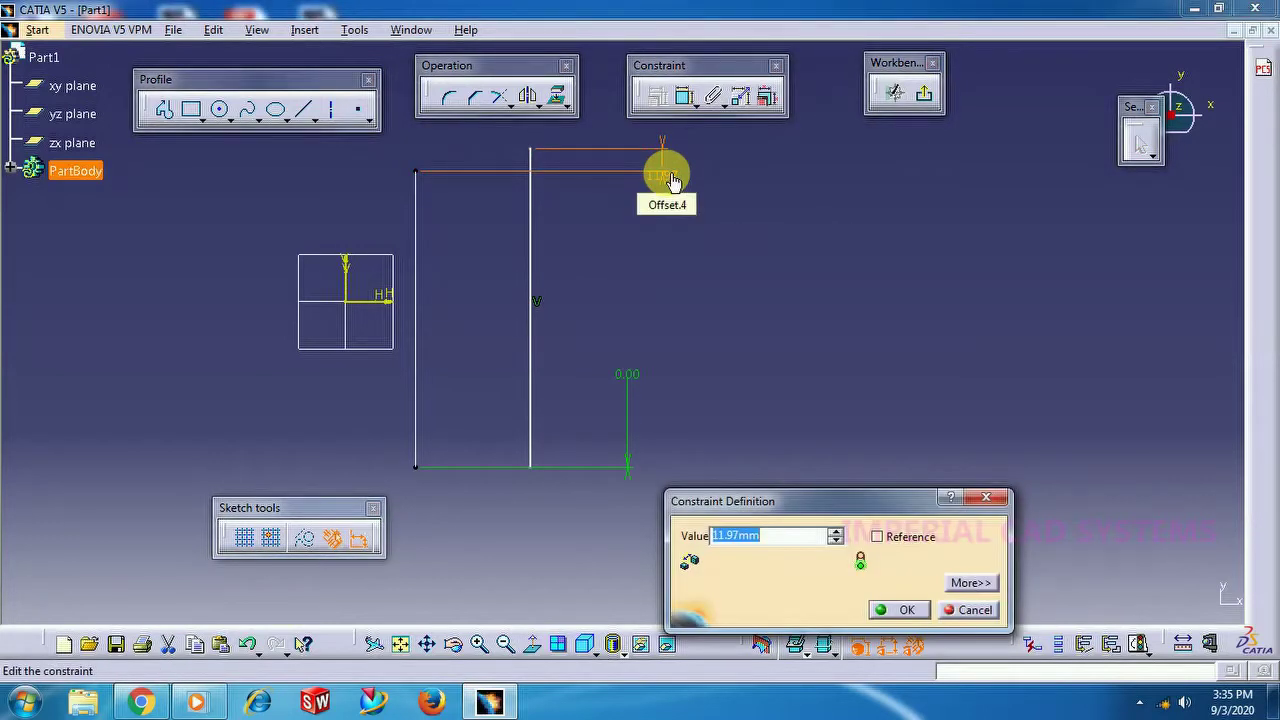
pyautogui.write('0')
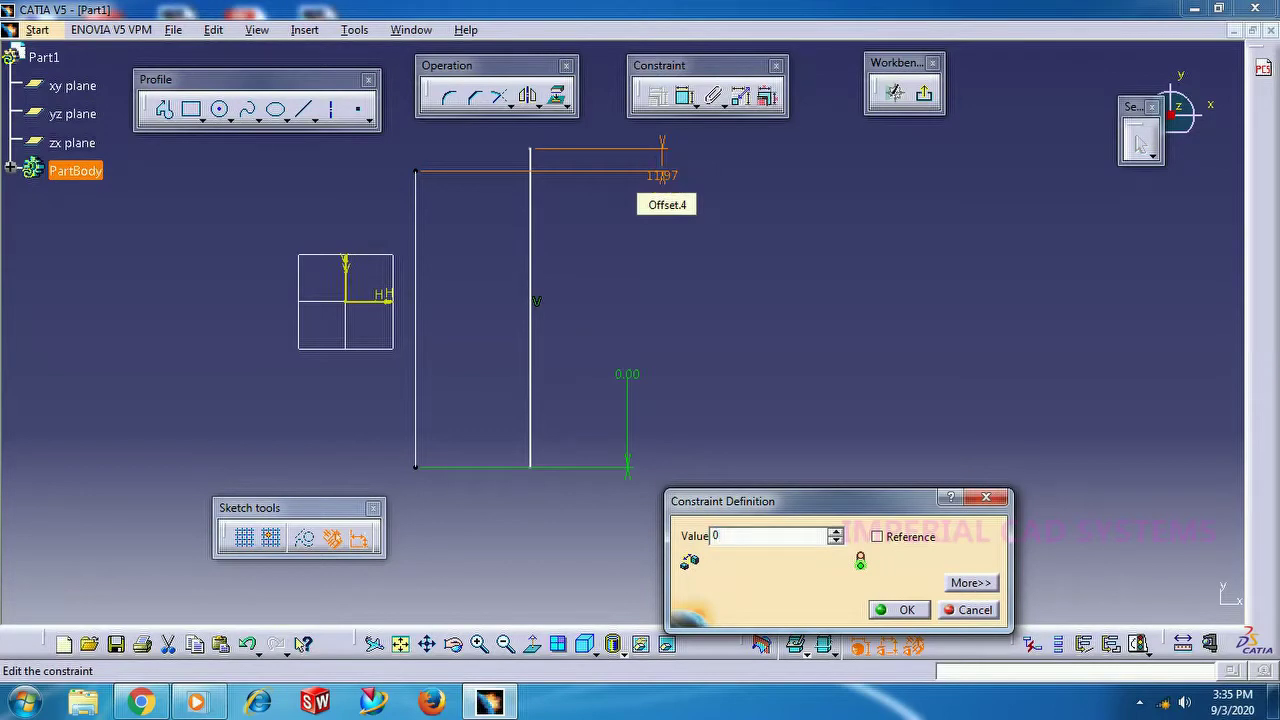
pyautogui.press('Return')
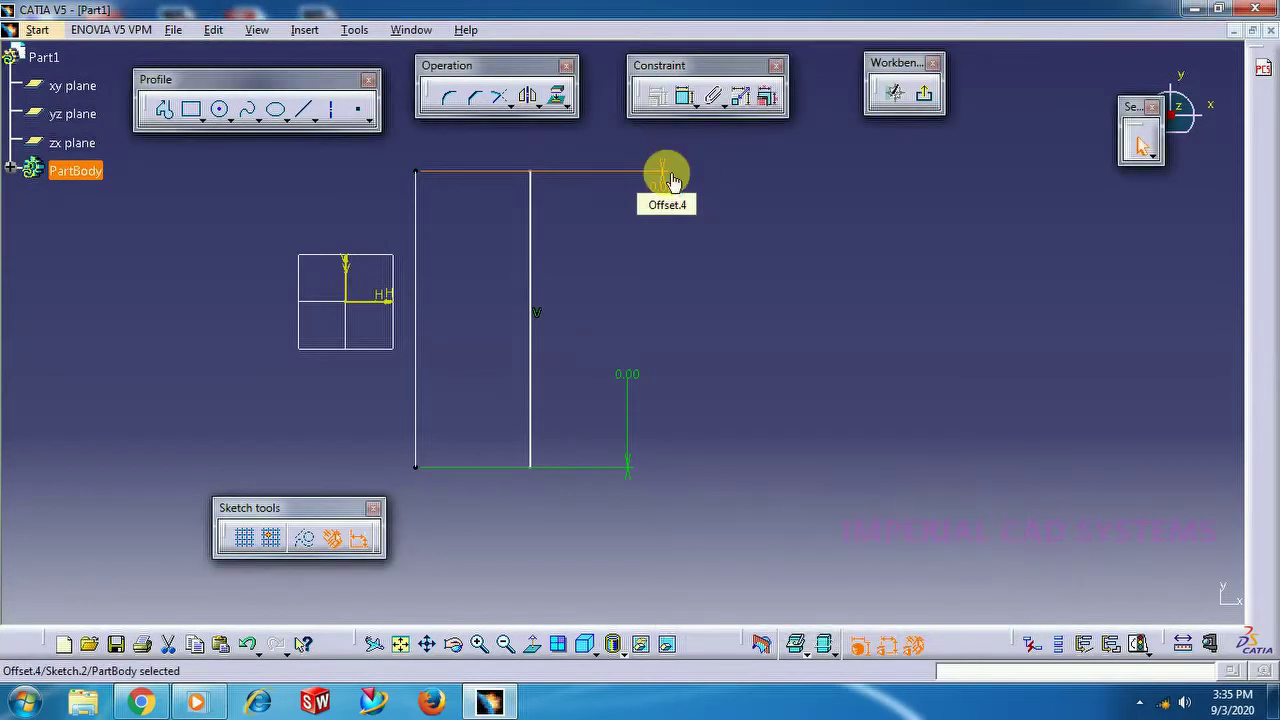
pyautogui.click(923, 93)
pyautogui.moveTo(784, 340)
pyautogui.mouseDown(button='middle')
pyautogui.moveTo(688, 340)
pyautogui.moveTo(497, 457)
pyautogui.moveTo(503, 206)
pyautogui.moveTo(632, 192)
pyautogui.moveTo(463, 437)
pyautogui.moveTo(674, 243)
pyautogui.moveTo(694, 297)
pyautogui.moveTo(360, 521)
pyautogui.mouseUp(button='middle')
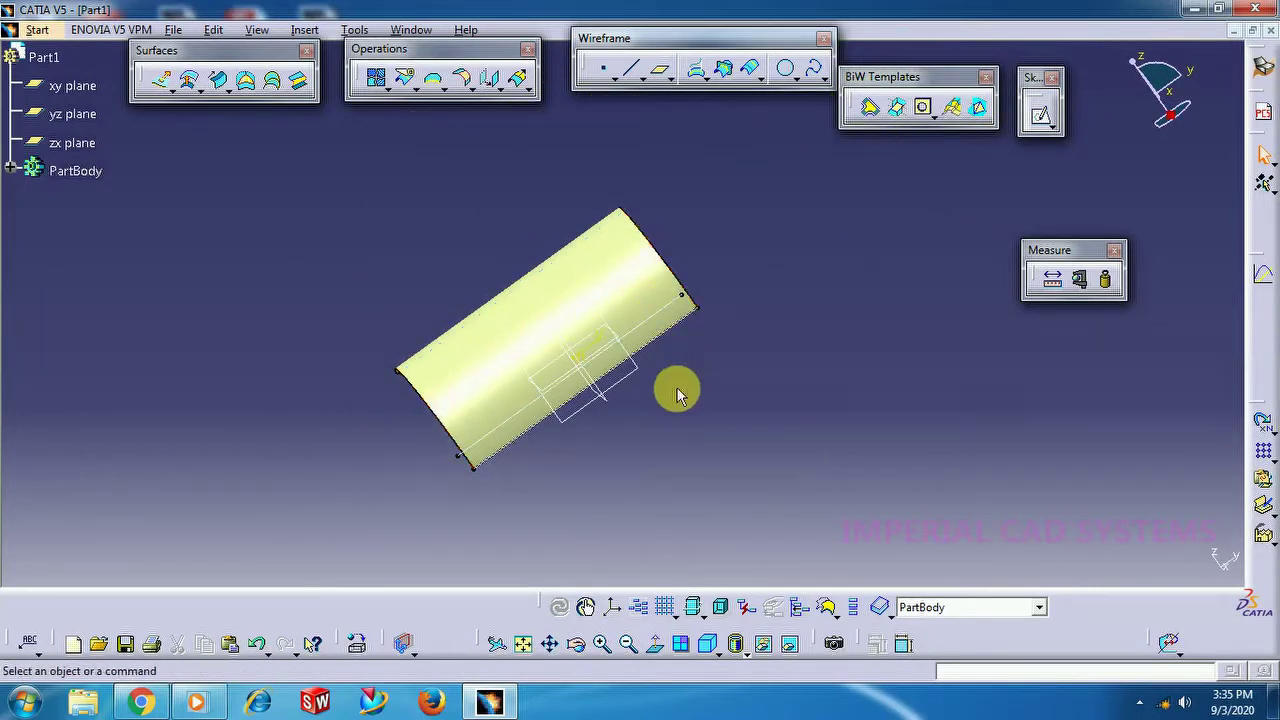
# Step: Drag Sketch.1's center line lower endpoint down to lengthen the swept surface
pyautogui.moveTo(677, 391); pyautogui.dragTo(583, 291, button='middle')
pyautogui.moveTo(616, 402); pyautogui.dragTo(543, 406, button='middle')
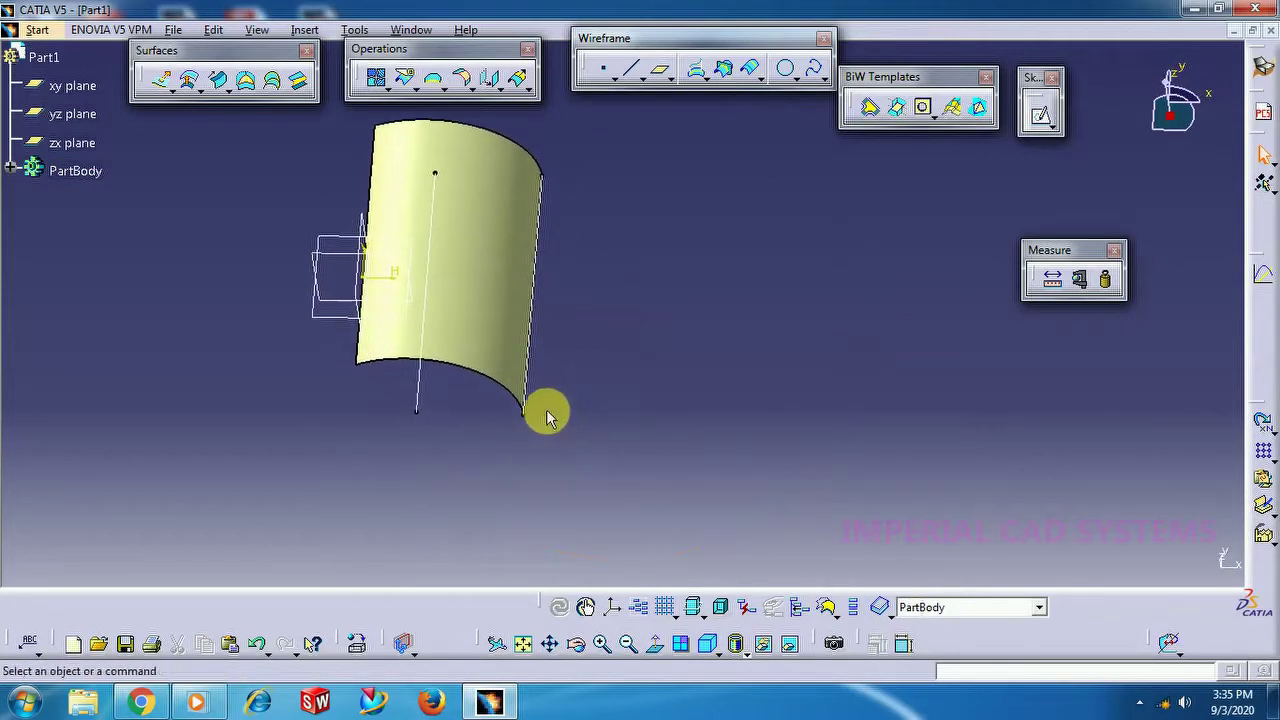
pyautogui.doubleClick(425, 400)
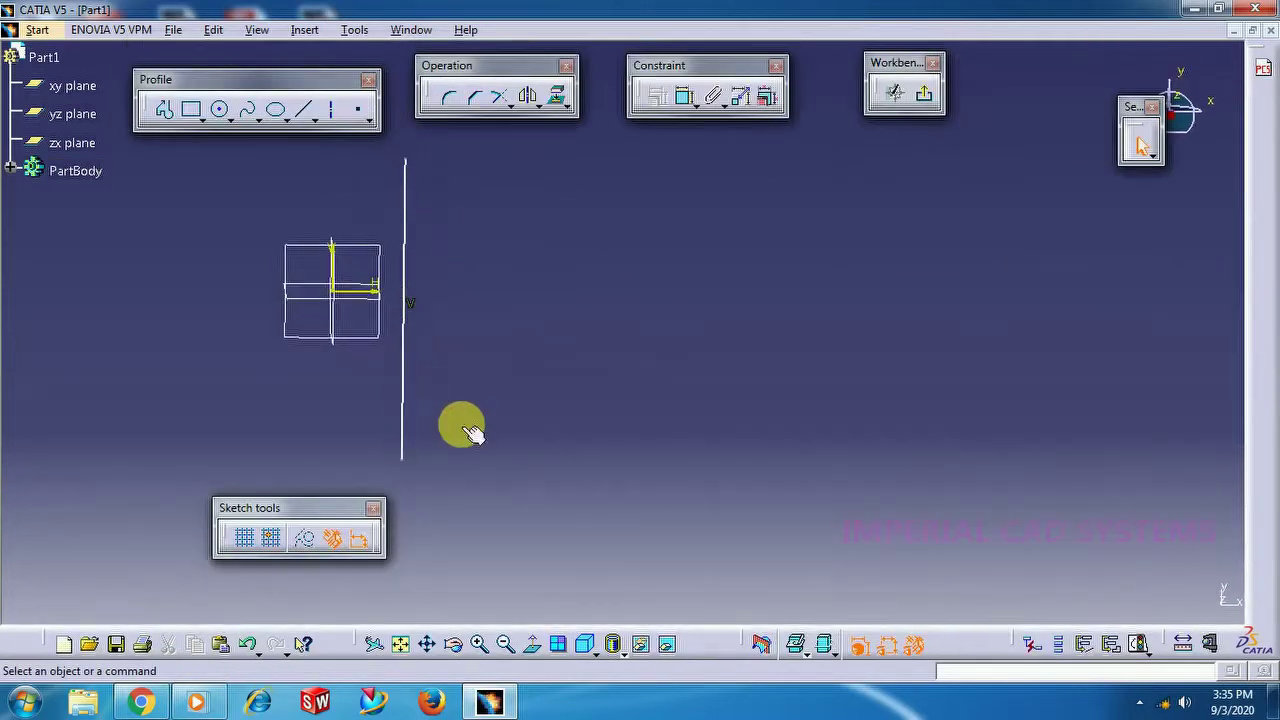
pyautogui.click(410, 460)
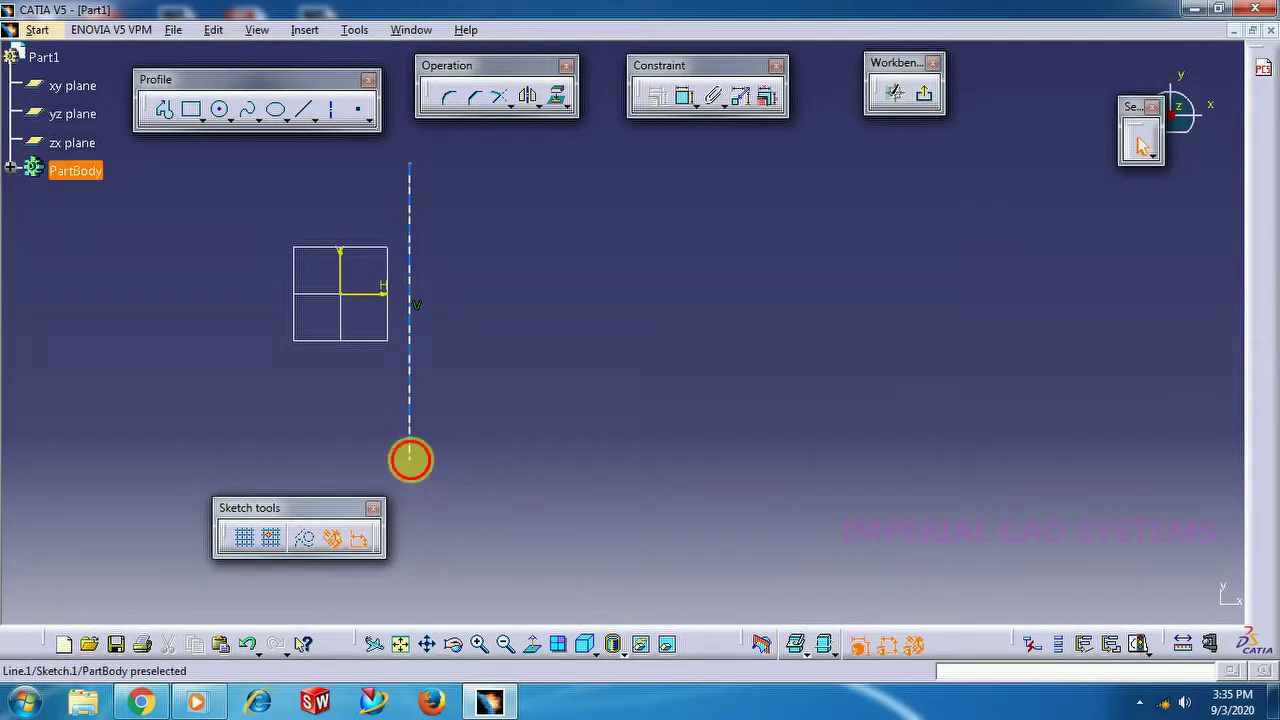
pyautogui.click(420, 458)
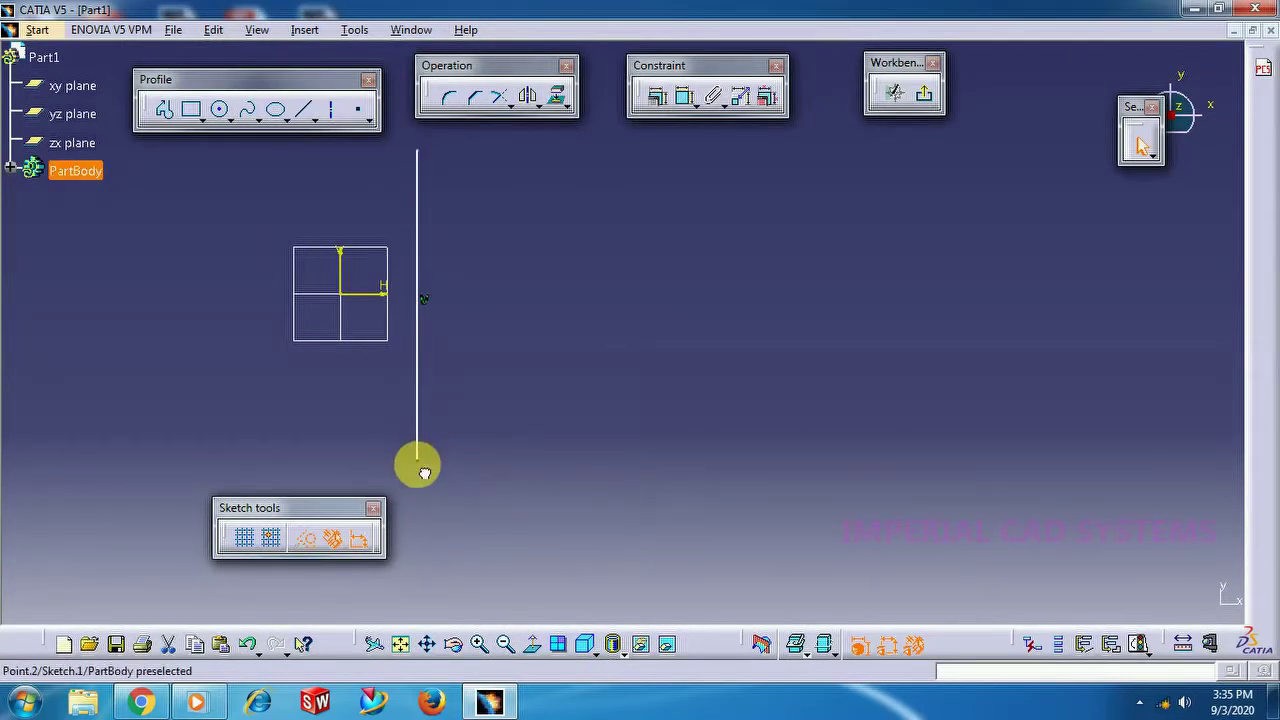
pyautogui.moveTo(424, 518); pyautogui.dragTo(420, 544)
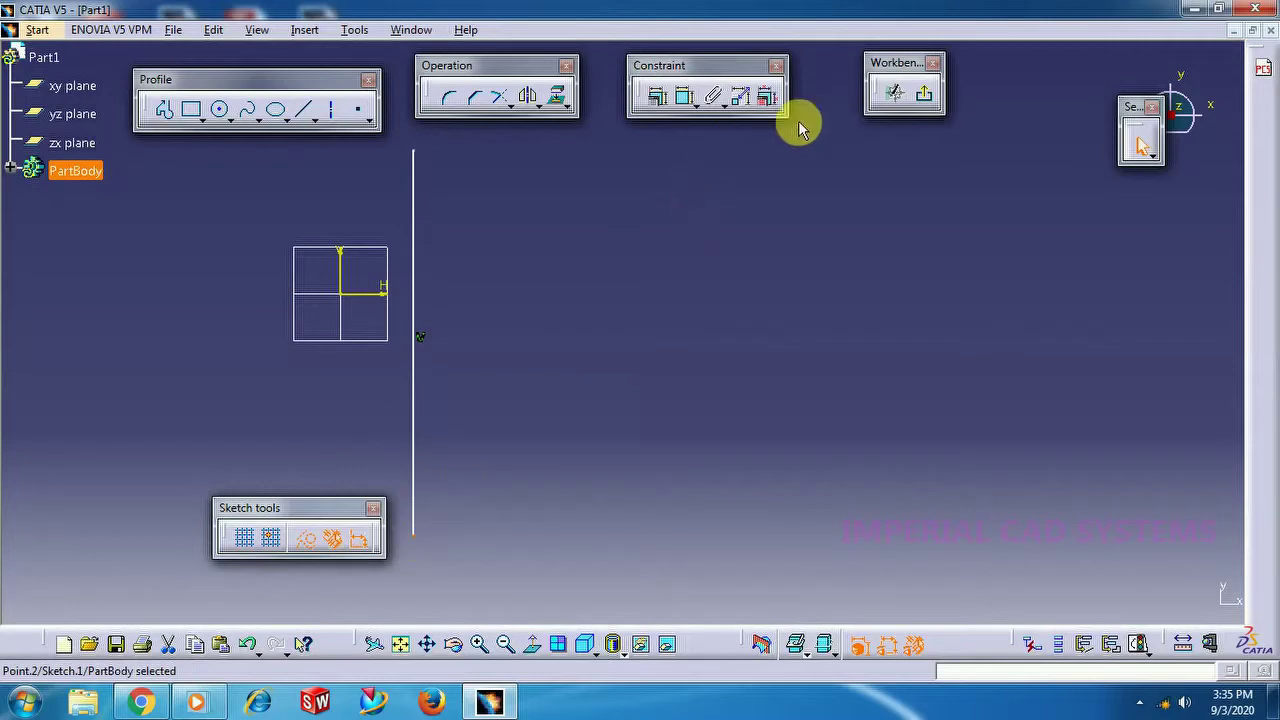
pyautogui.click(925, 94)
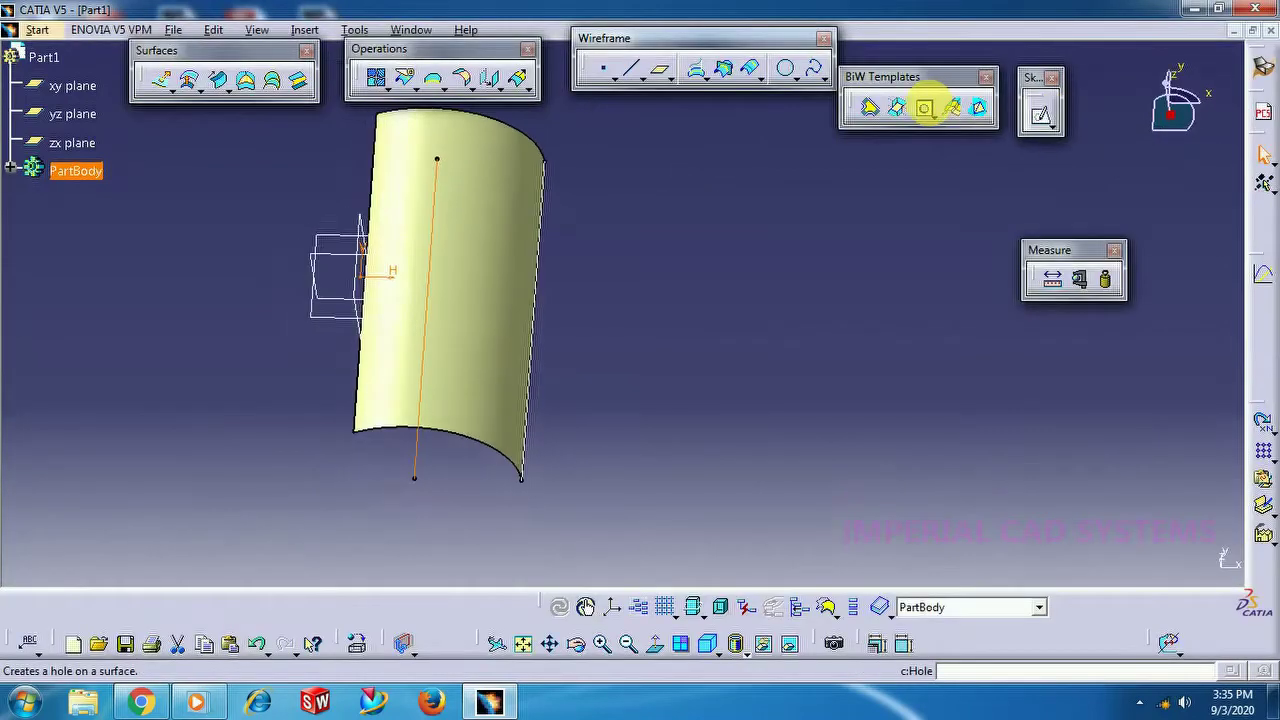
pyautogui.moveTo(612, 405); pyautogui.dragTo(686, 371, button='middle')
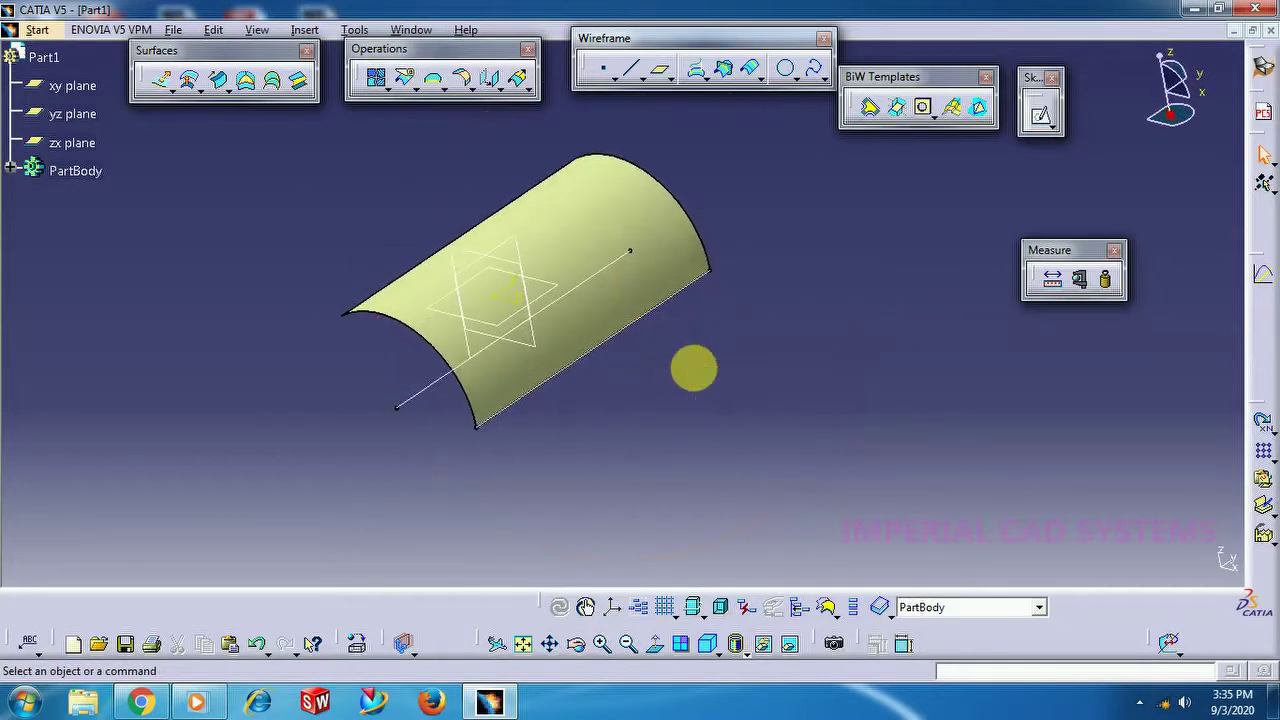
pyautogui.doubleClick(597, 218)
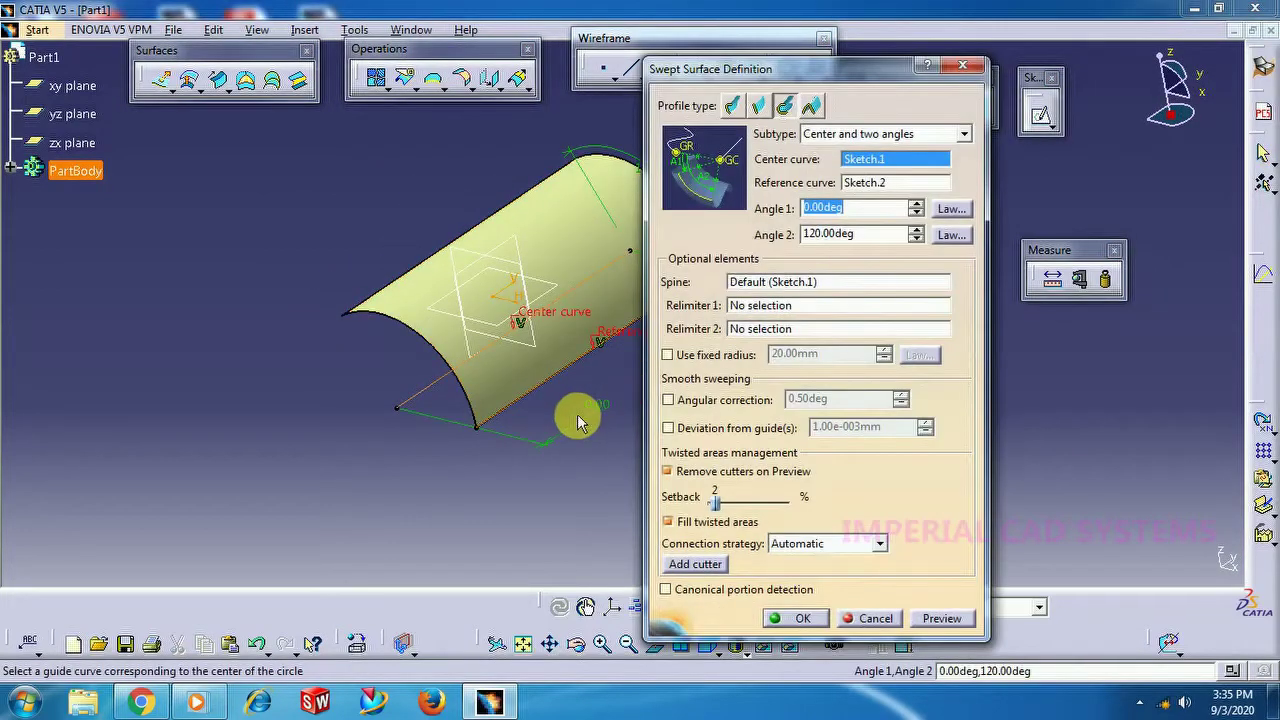
# Step: Set the sweep's Angle 1 to -20 degrees and preview the widened surface
pyautogui.moveTo(571, 420); pyautogui.dragTo(481, 396, button='middle')
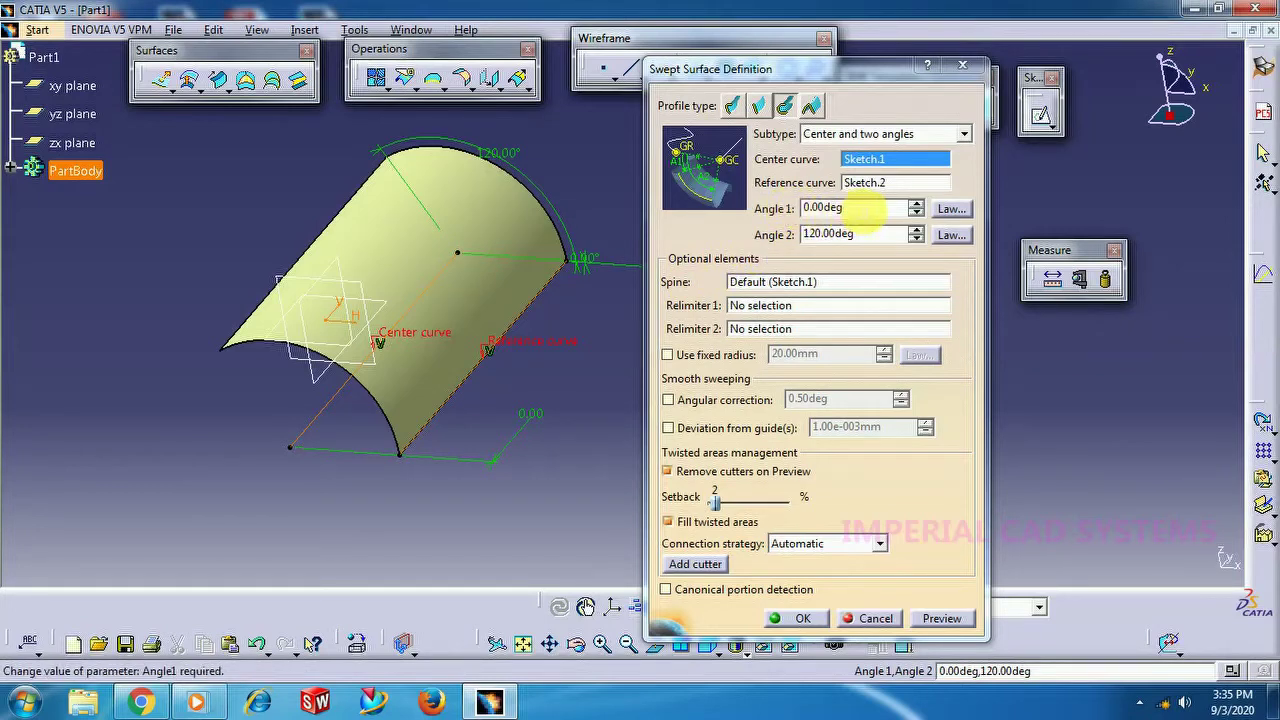
pyautogui.click(865, 208)
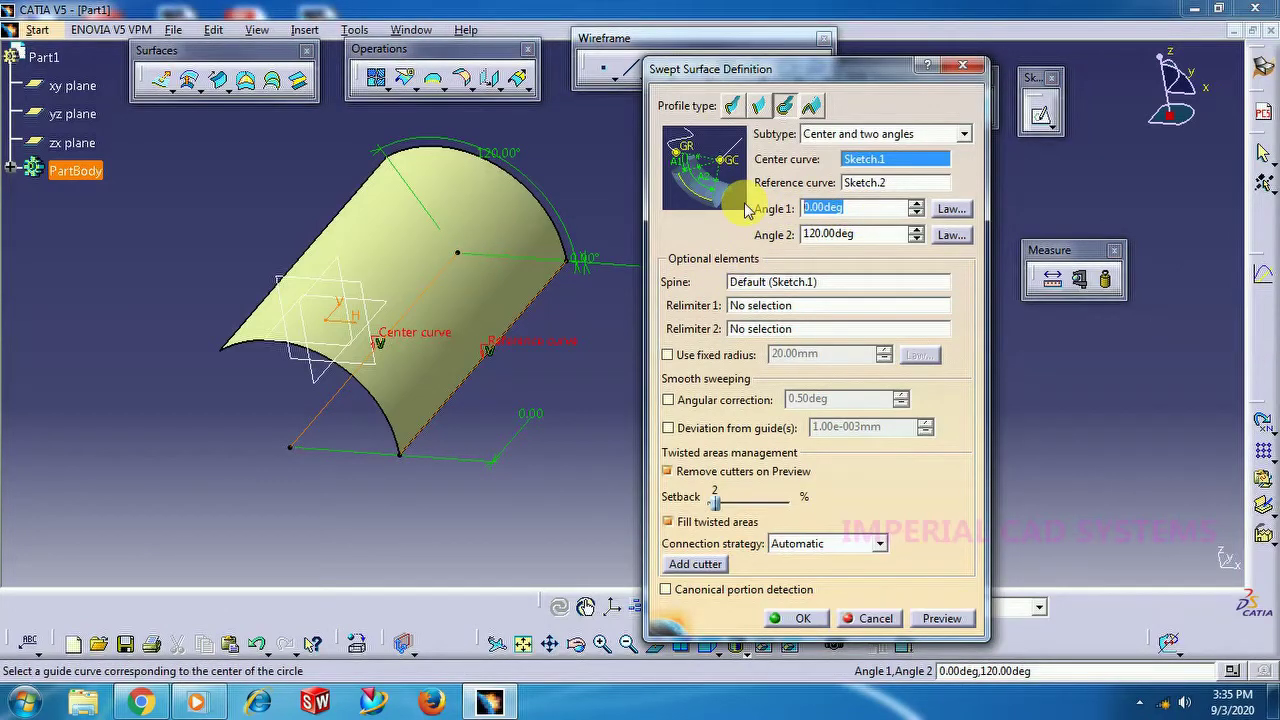
pyautogui.write('20')
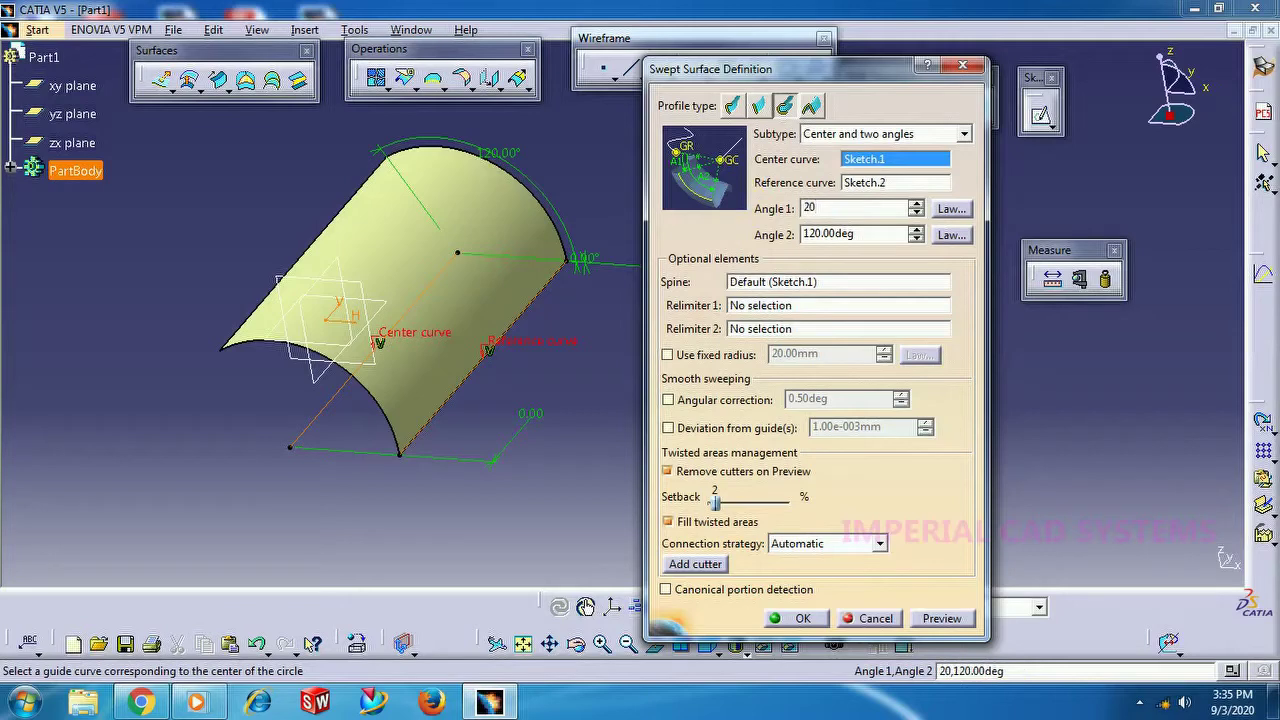
pyautogui.click(940, 618)
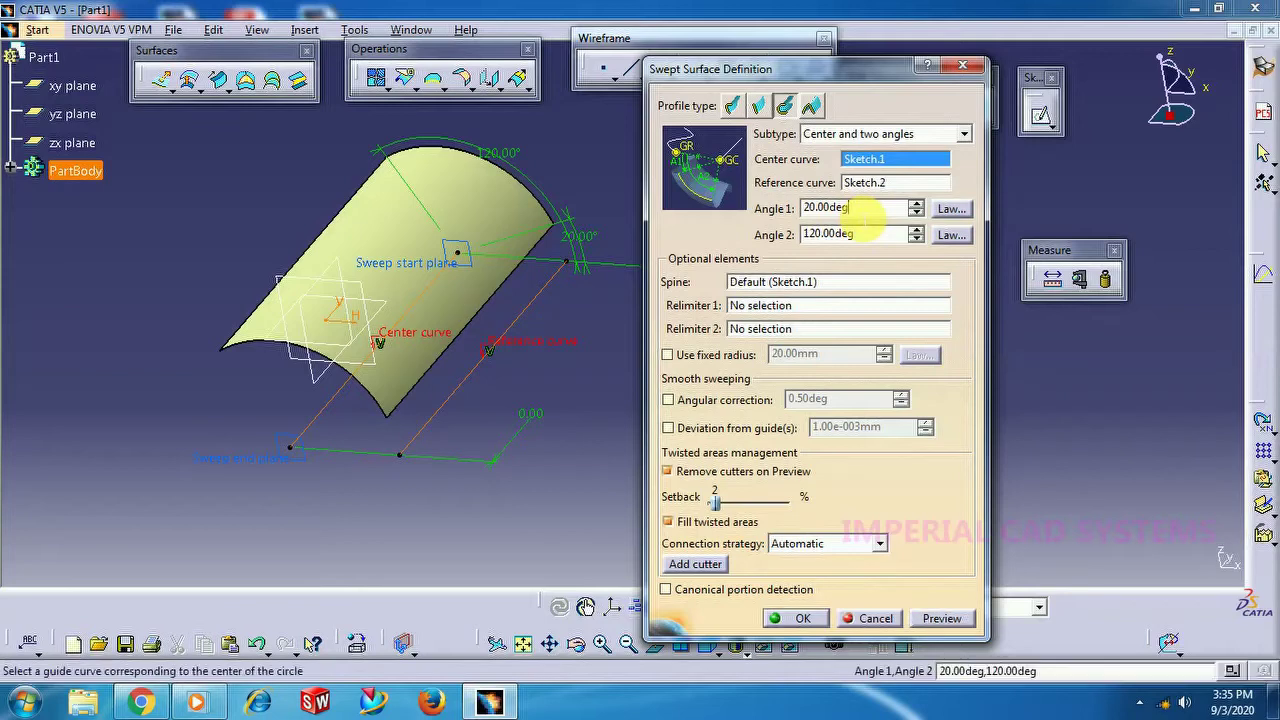
pyautogui.click(800, 208)
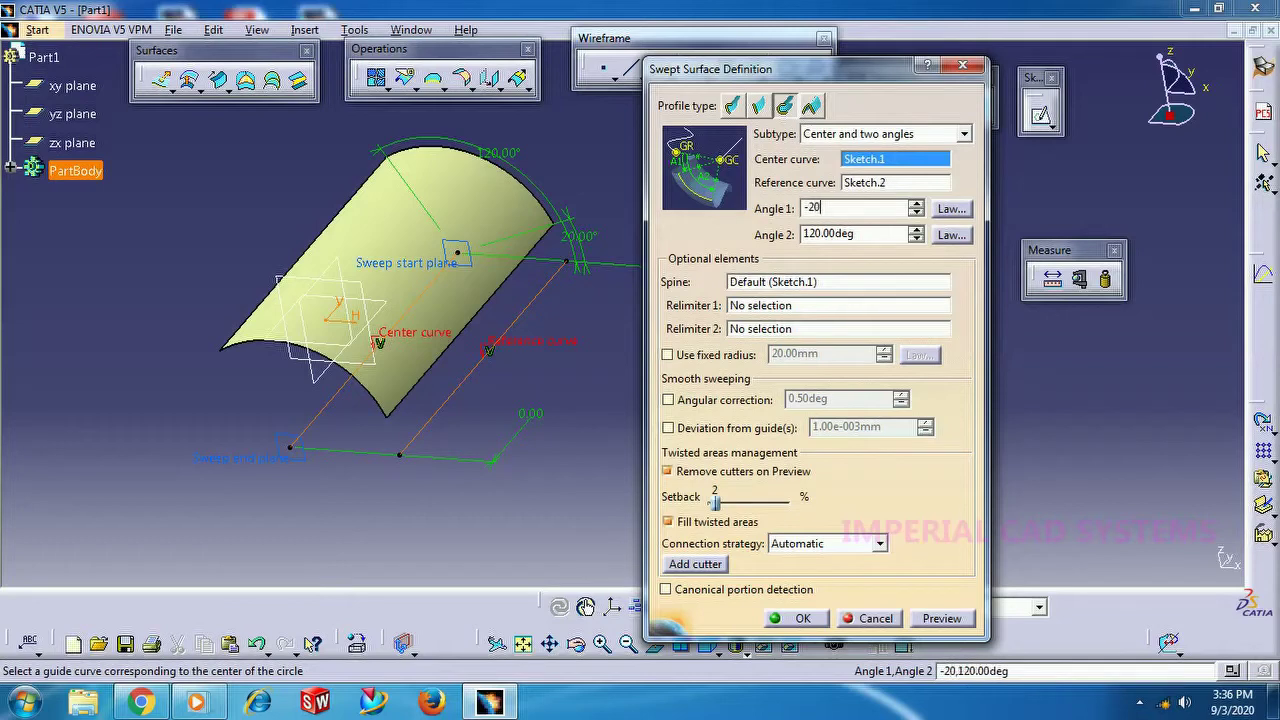
pyautogui.click(940, 619)
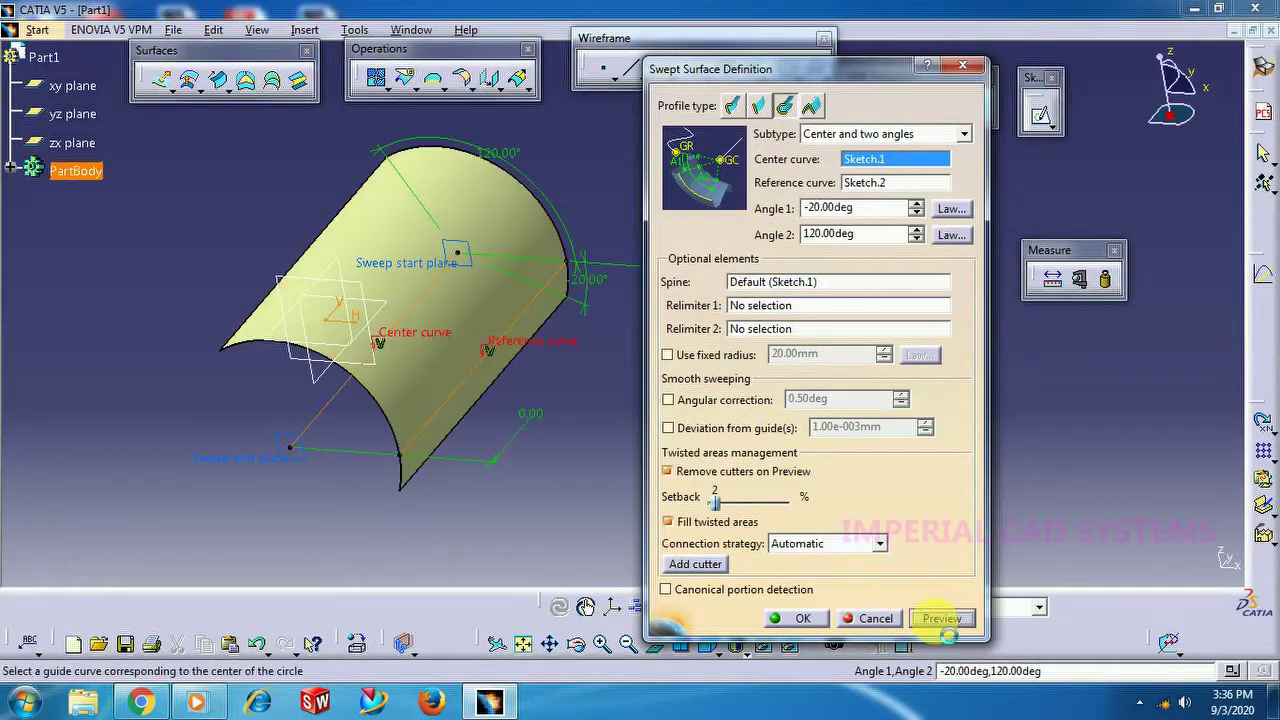
# Step: Cancel an accidental Extract and select the Angle 2 value for replacement
pyautogui.rightClick(535, 500)
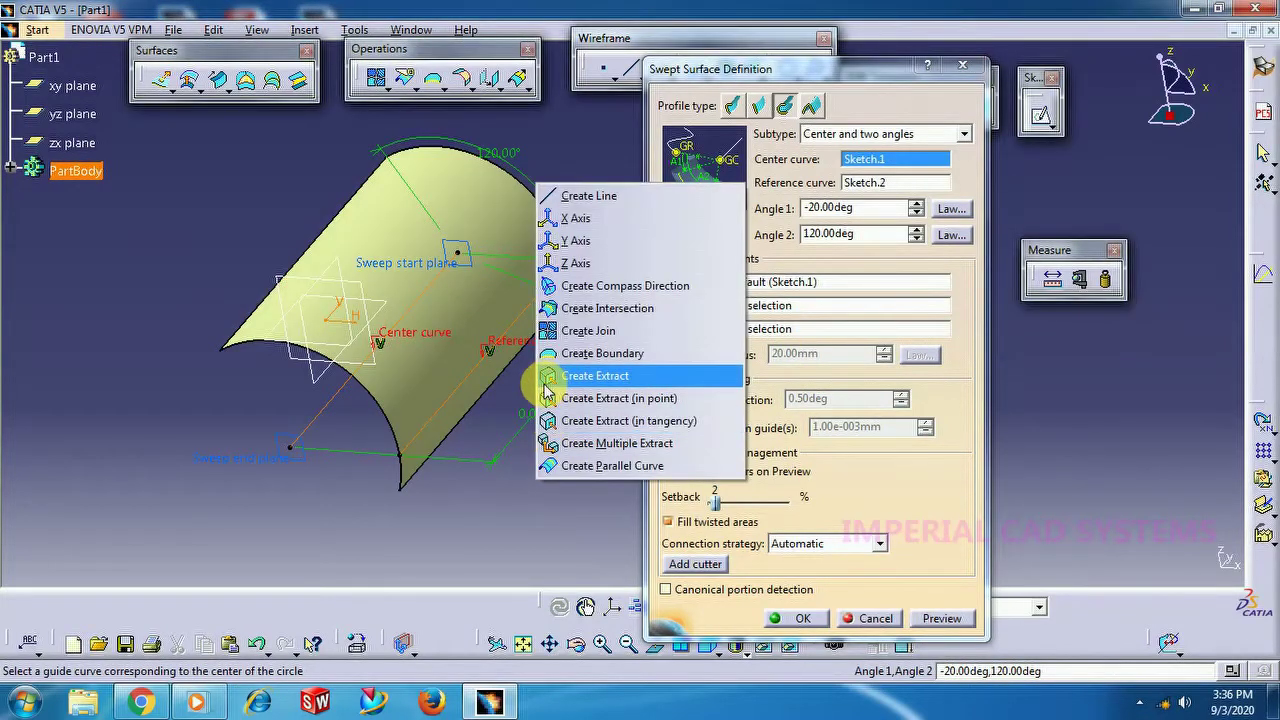
pyautogui.click(545, 371)
pyautogui.click(1121, 554)
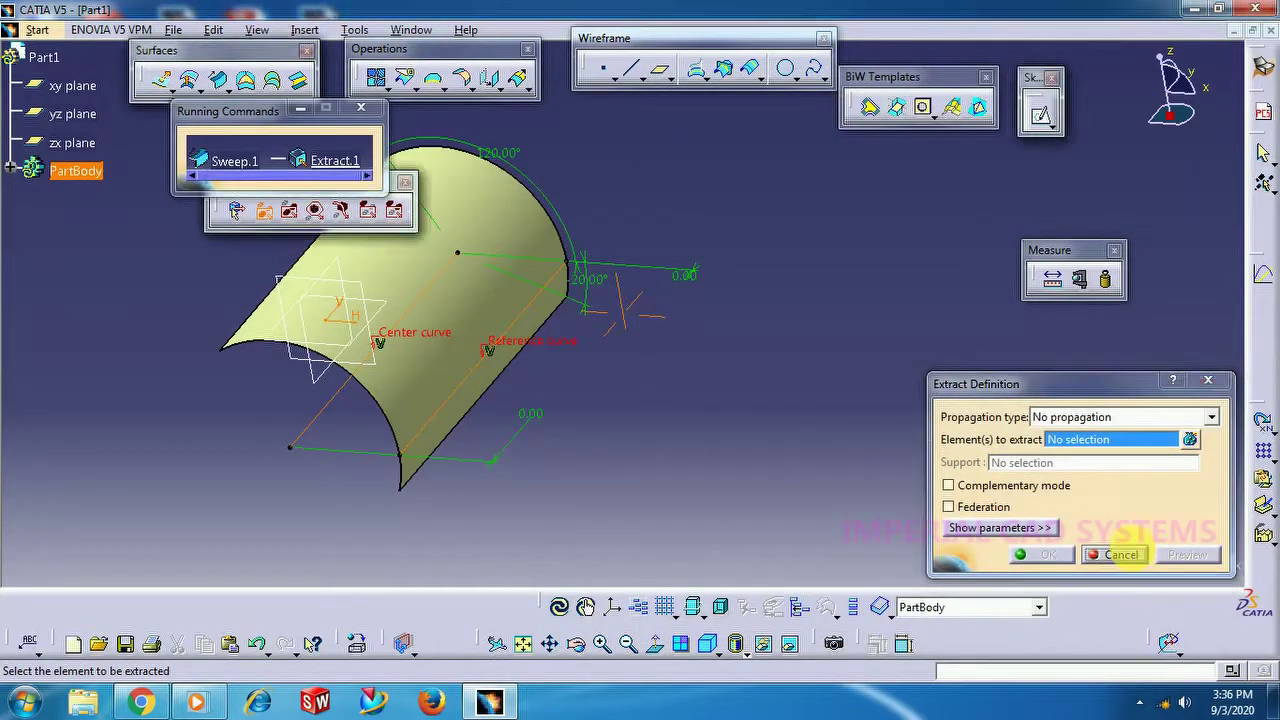
pyautogui.moveTo(562, 395); pyautogui.dragTo(491, 337, button='middle')
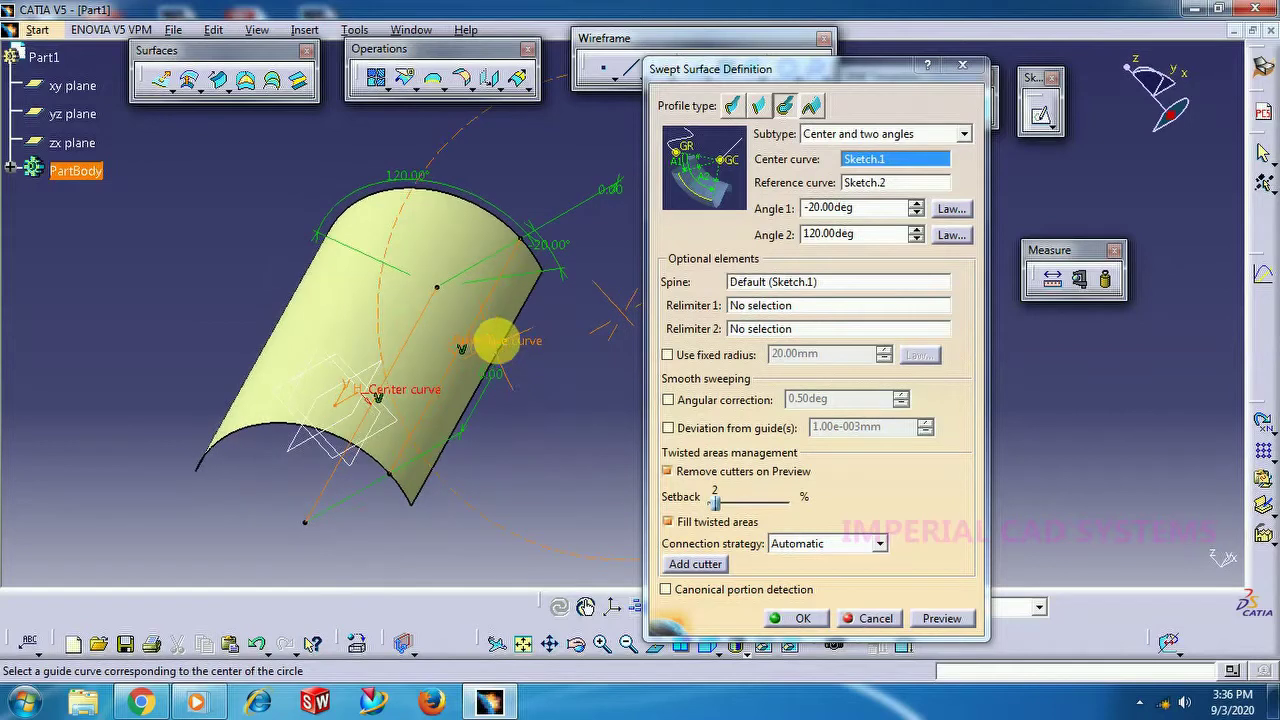
pyautogui.moveTo(878, 243); pyautogui.dragTo(780, 236)
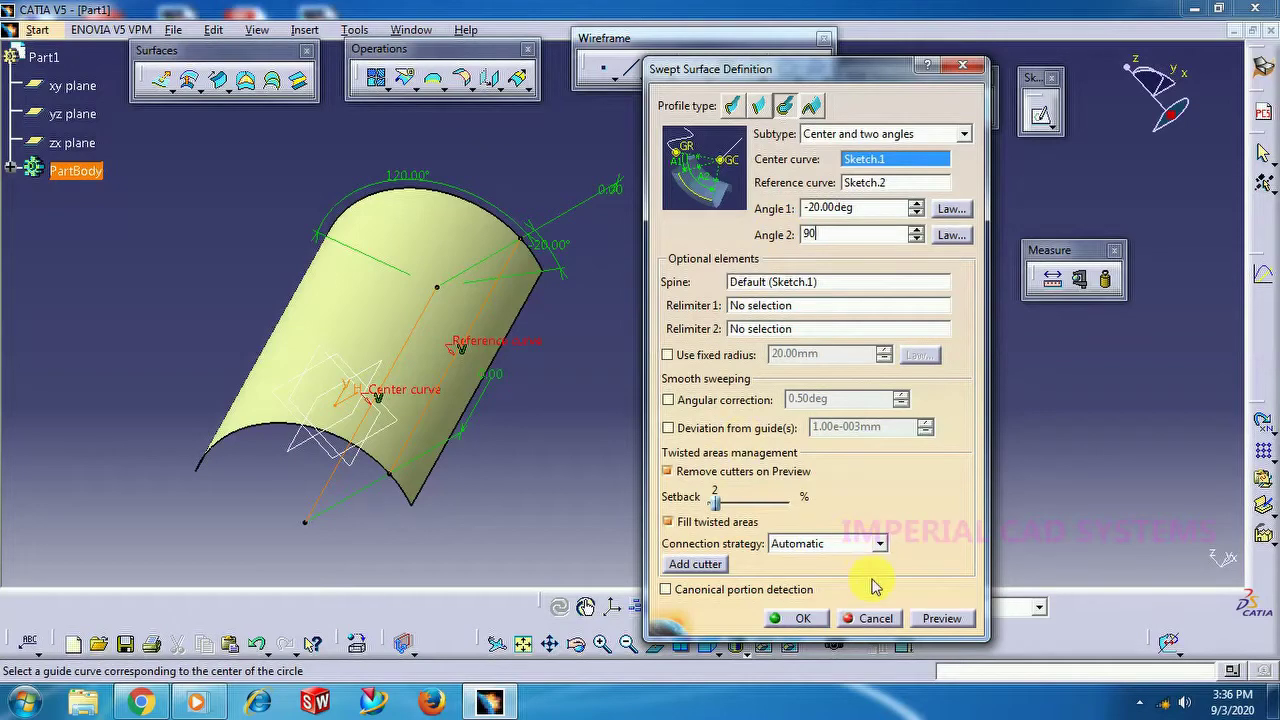
# Step: Preview the sweep with Angle 1 at -90° and Angle 2 at 90°, forming a half-cylinder
pyautogui.click(940, 618)
pyautogui.click(808, 207)
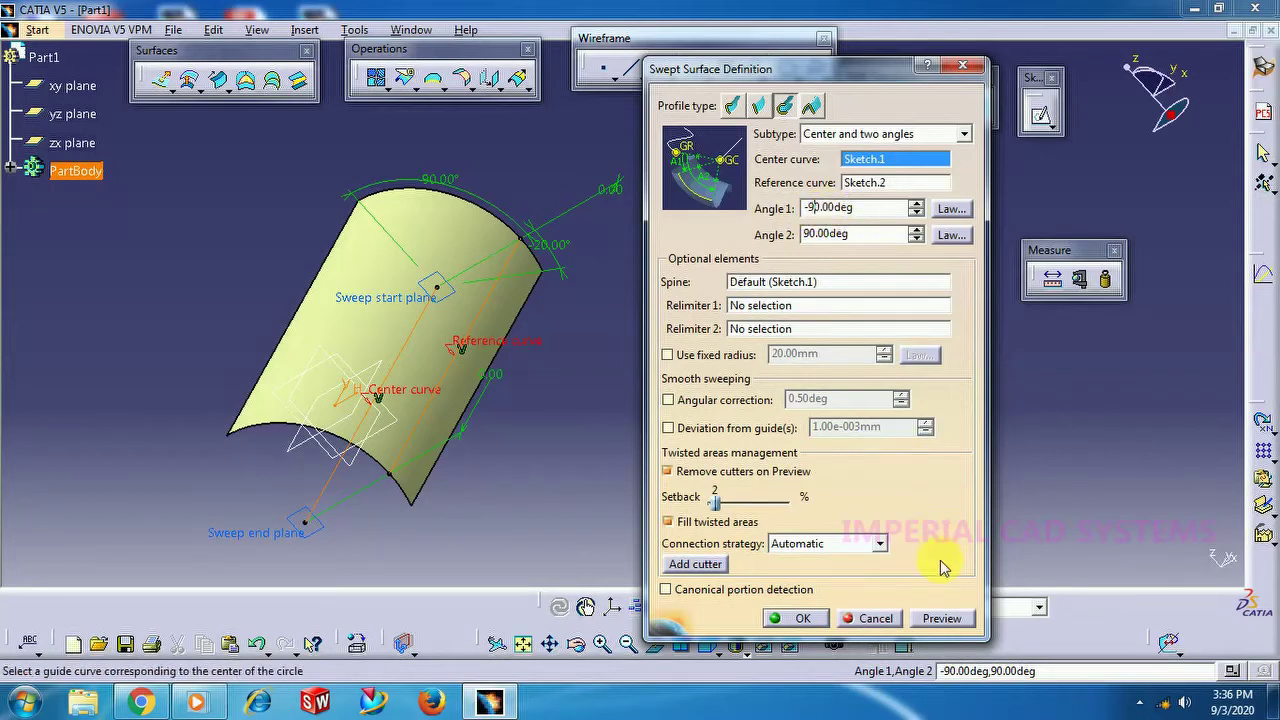
pyautogui.click(940, 618)
pyautogui.moveTo(500, 423); pyautogui.dragTo(512, 314, button='middle')
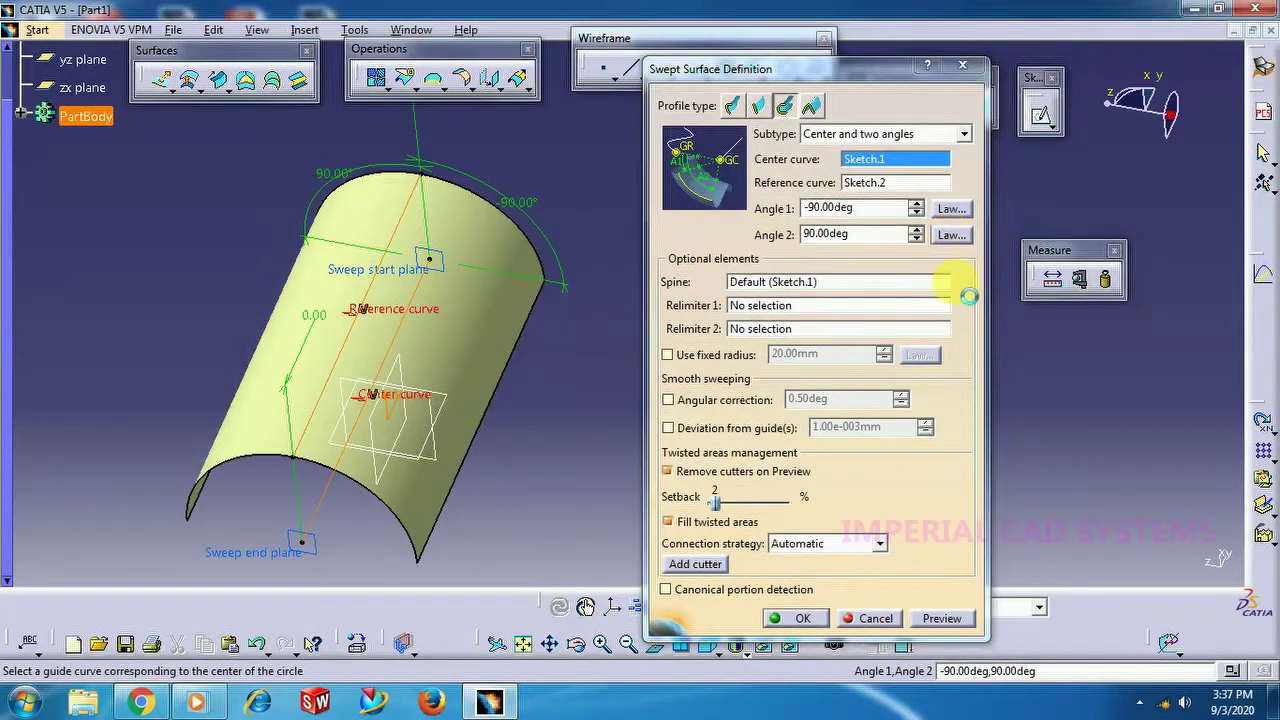
pyautogui.click(951, 208)
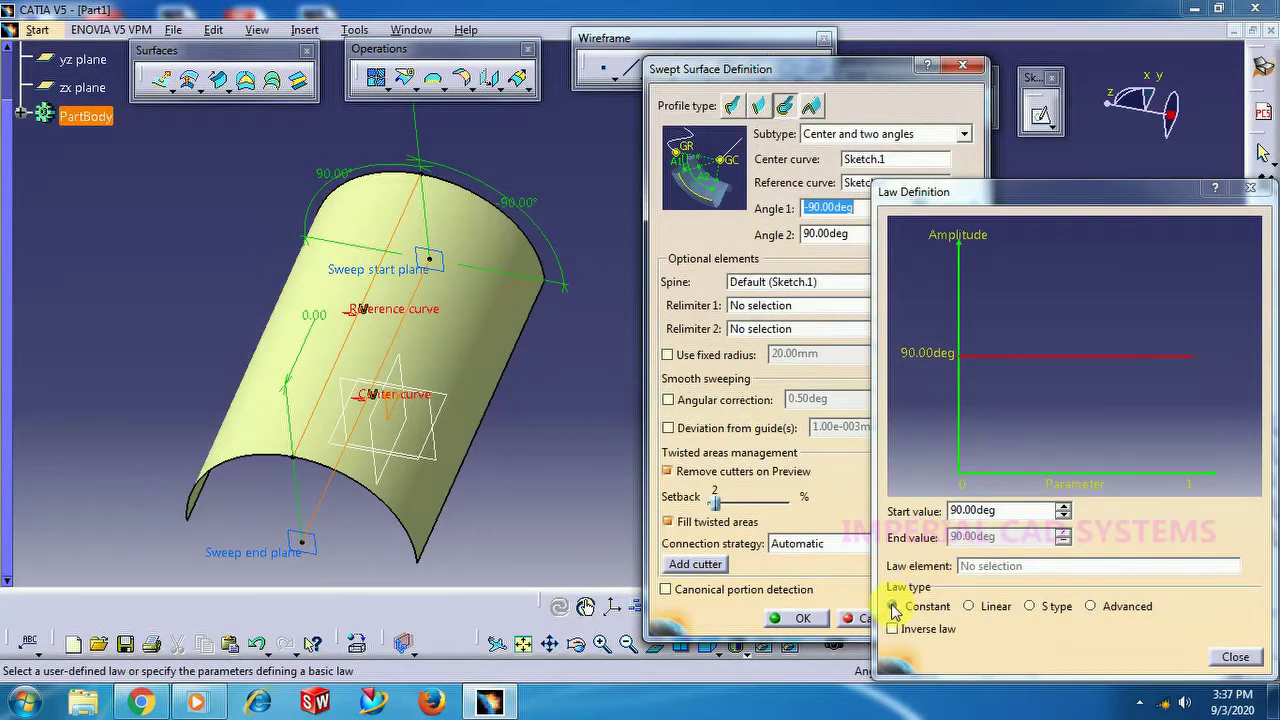
# Step: Switch Angle 1's law to Linear, select its End value, and close the law settings
pyautogui.click(970, 607)
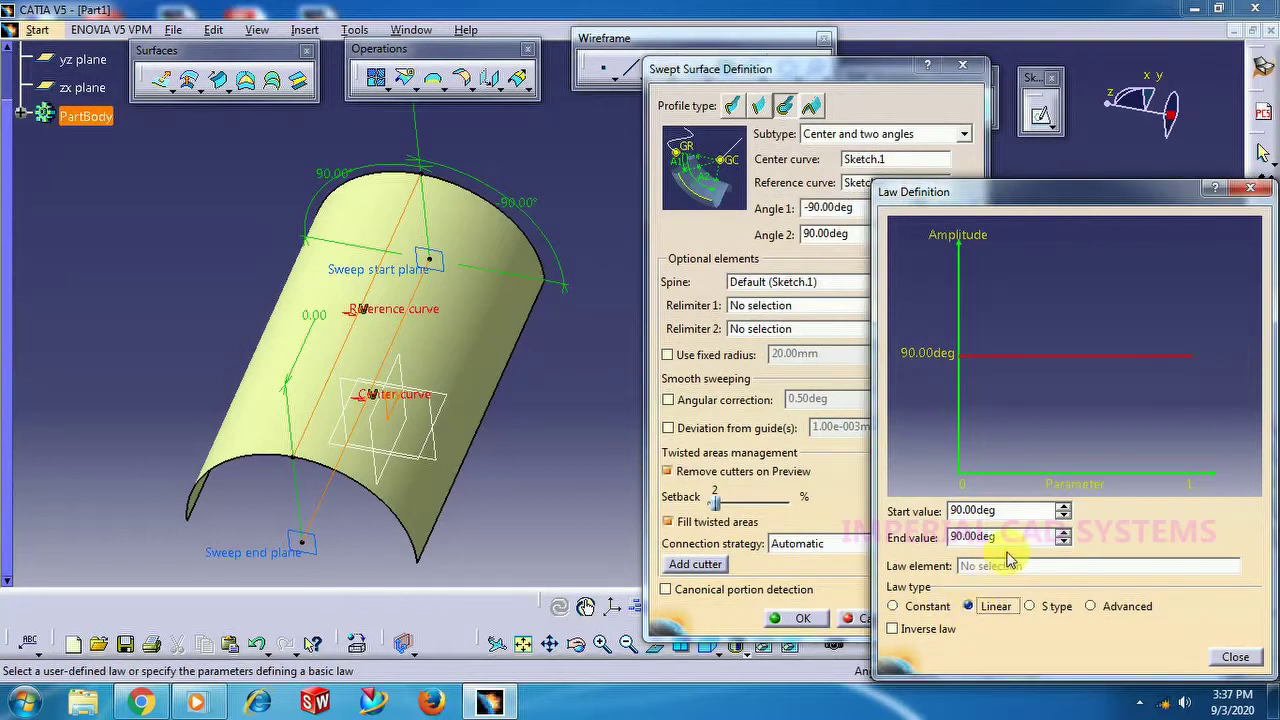
pyautogui.moveTo(1000, 536); pyautogui.dragTo(900, 545)
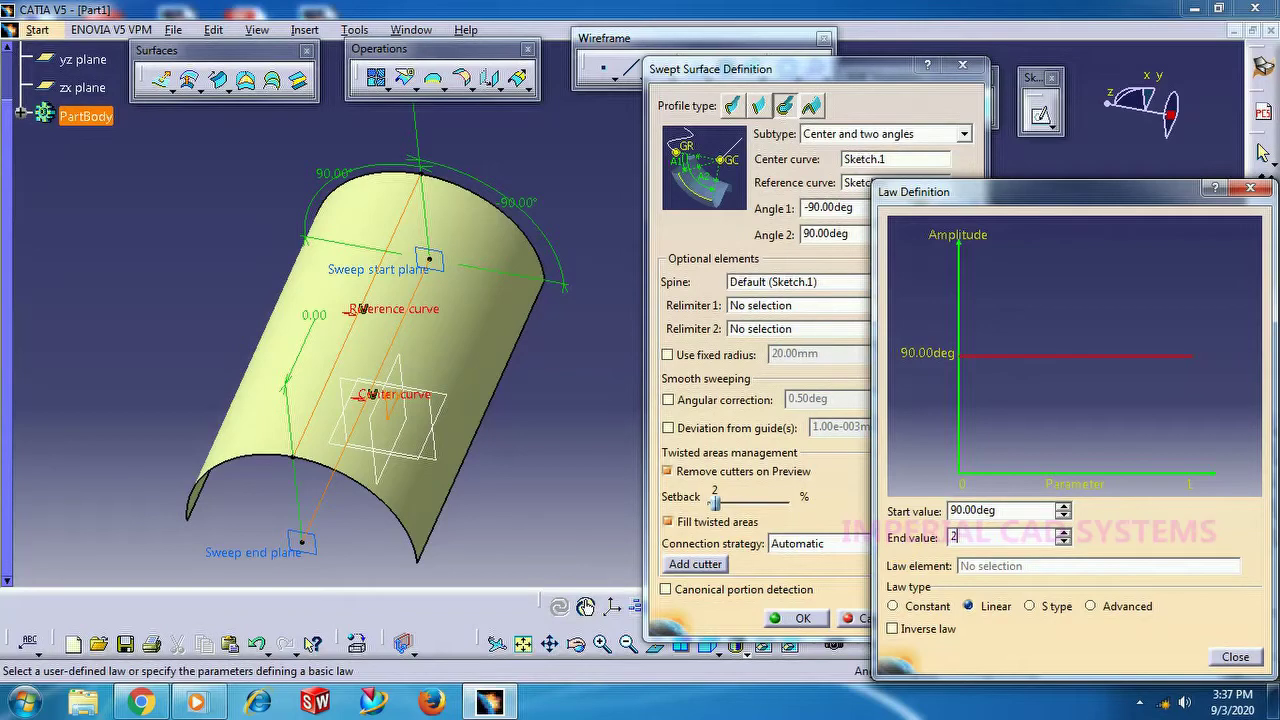
pyautogui.click(1238, 657)
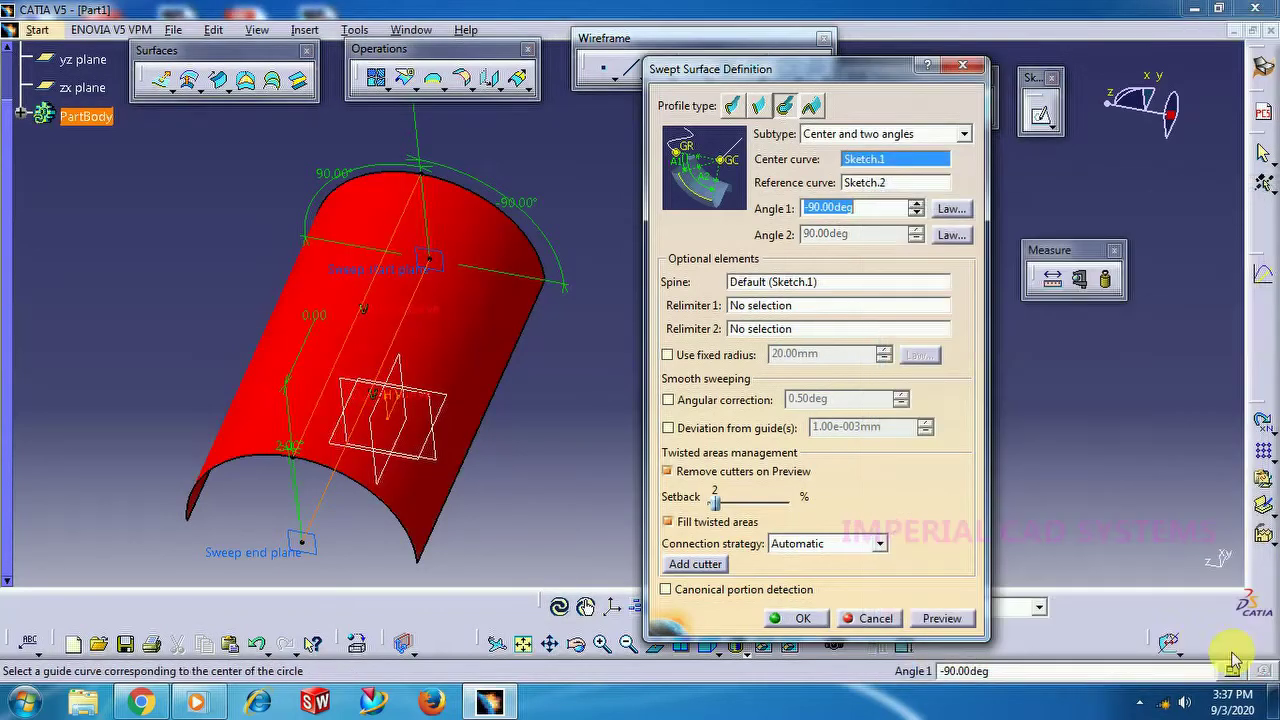
# Step: Preview the sweep with the linear Angle 1 law and rotate to inspect the taper
pyautogui.click(945, 620)
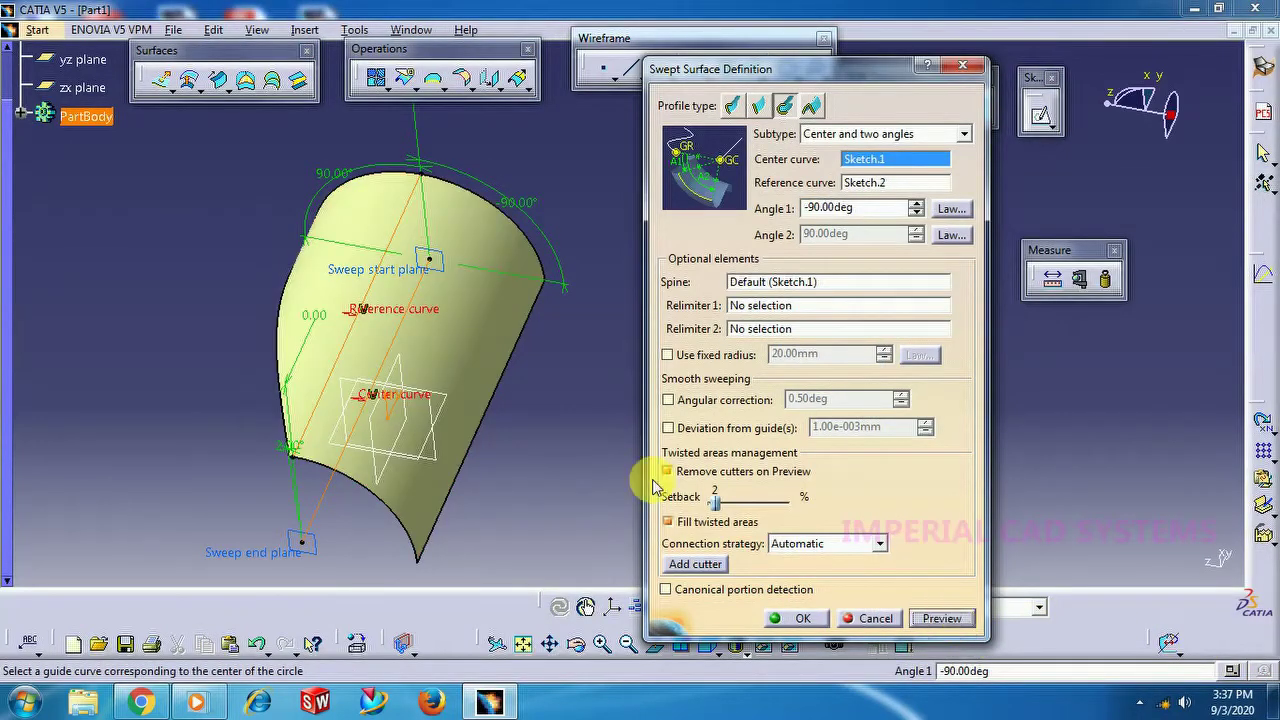
pyautogui.moveTo(195, 462); pyautogui.dragTo(320, 240, button='middle')
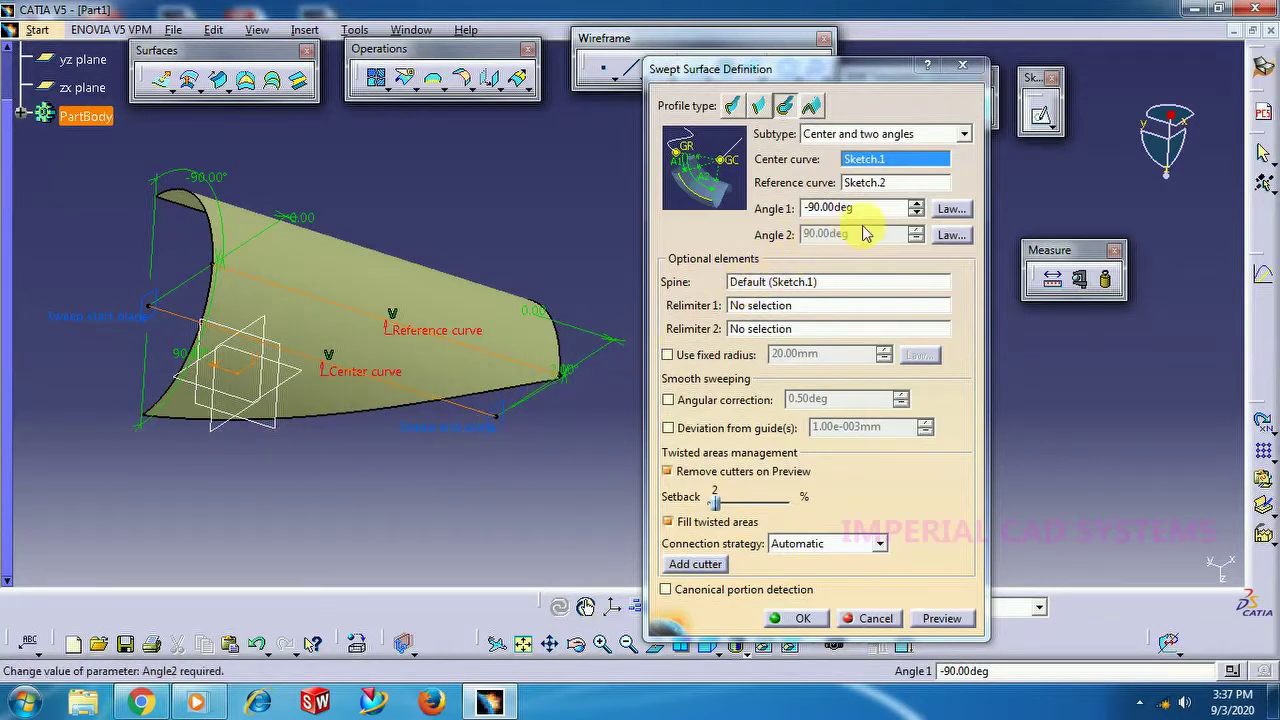
# Step: Give Angle 1 a linear law from -90° to -2° and preview the tapered sweep
pyautogui.click(950, 210)
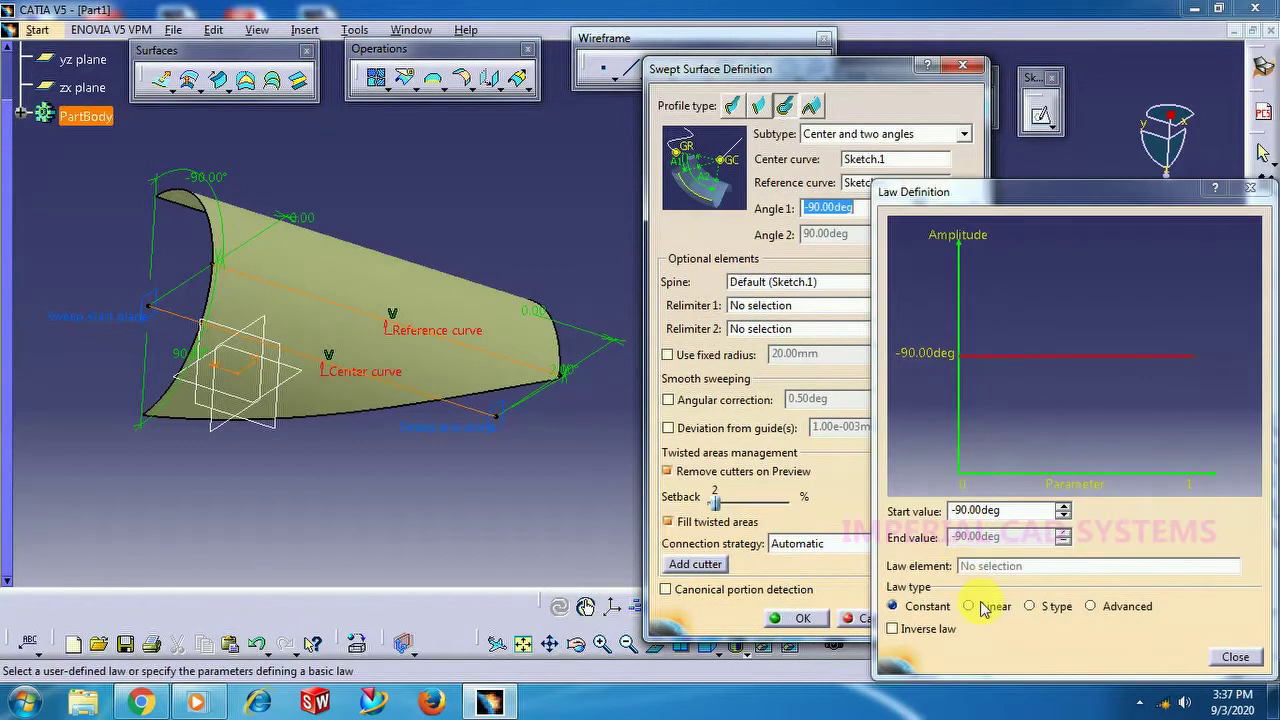
pyautogui.click(985, 607)
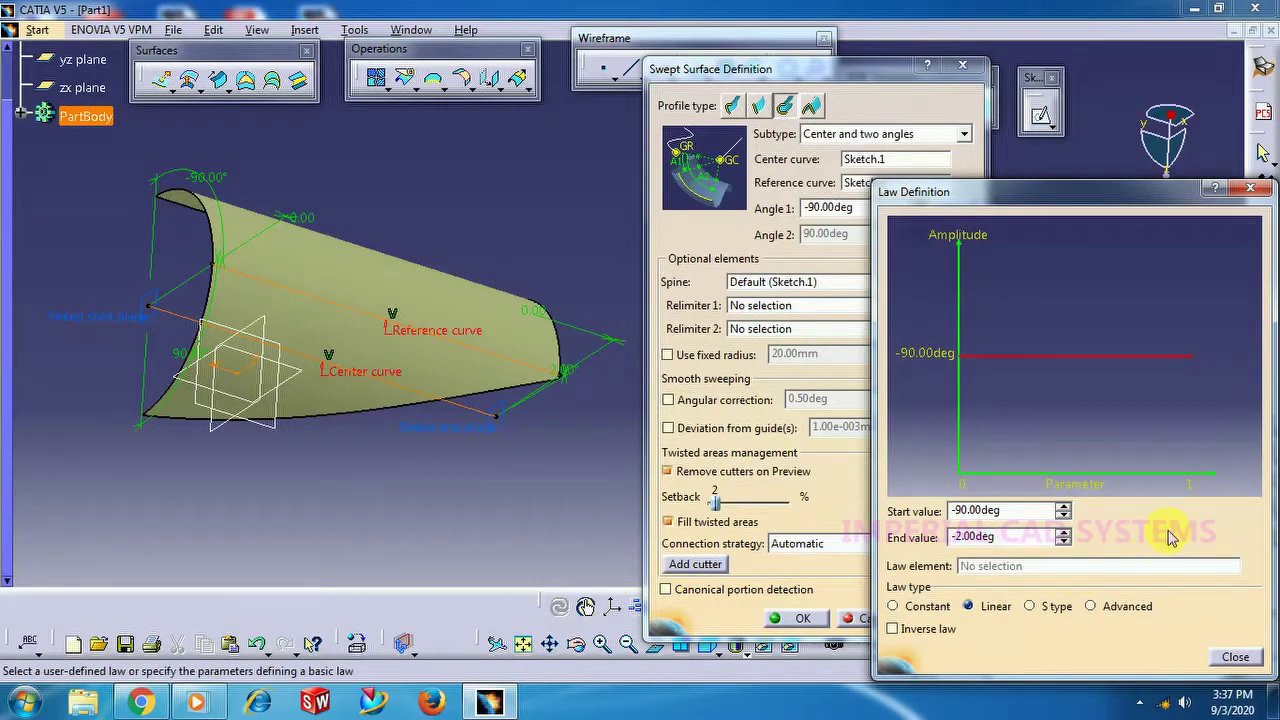
pyautogui.click(1233, 659)
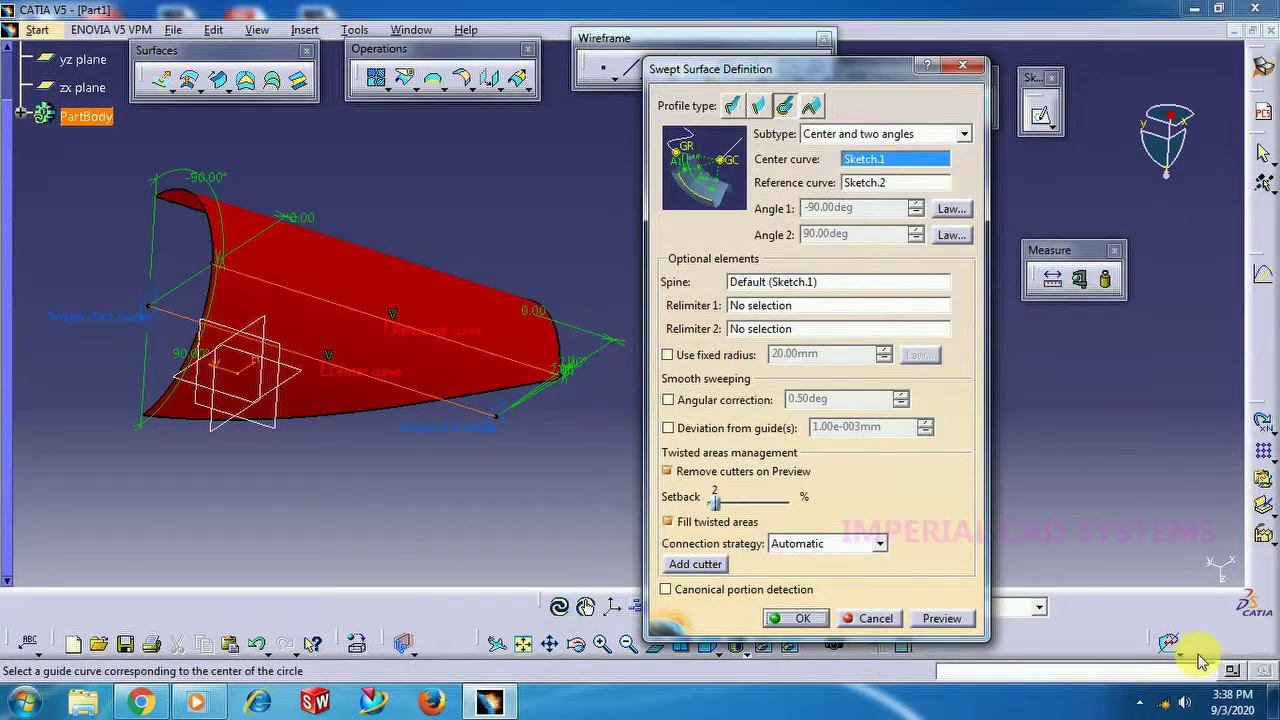
pyautogui.click(945, 620)
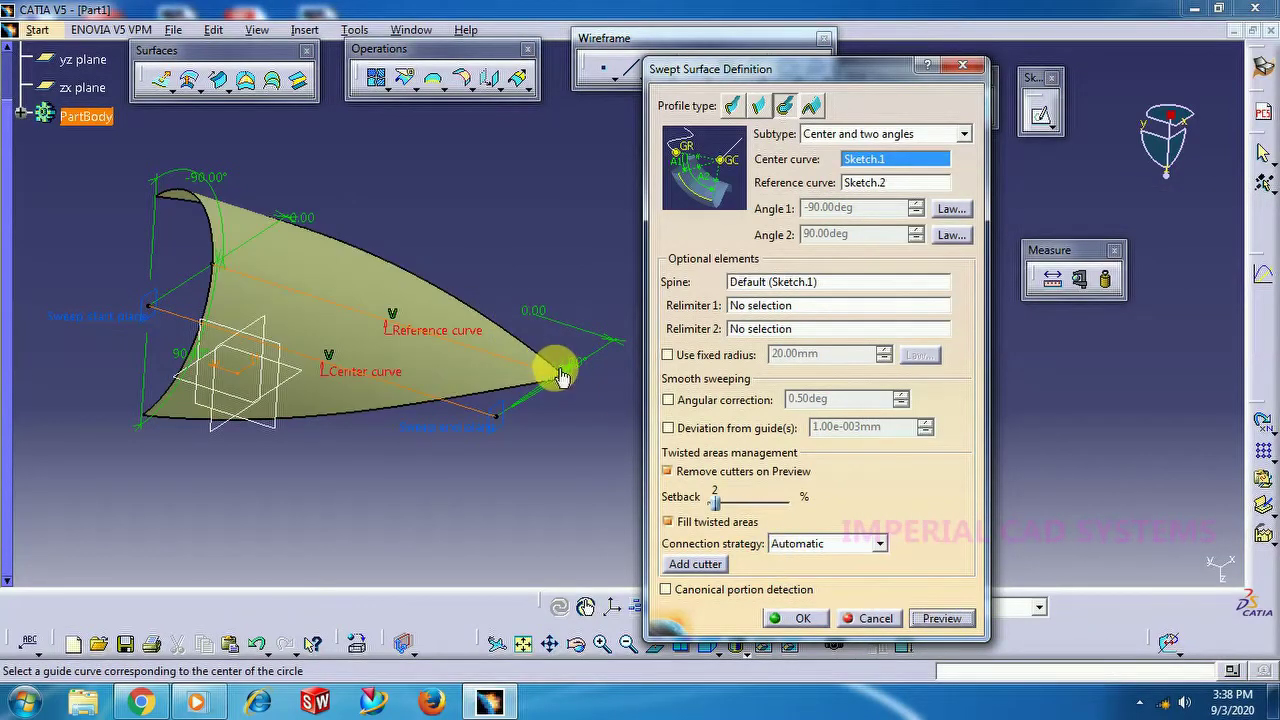
pyautogui.moveTo(481, 243); pyautogui.dragTo(429, 289, button='middle')
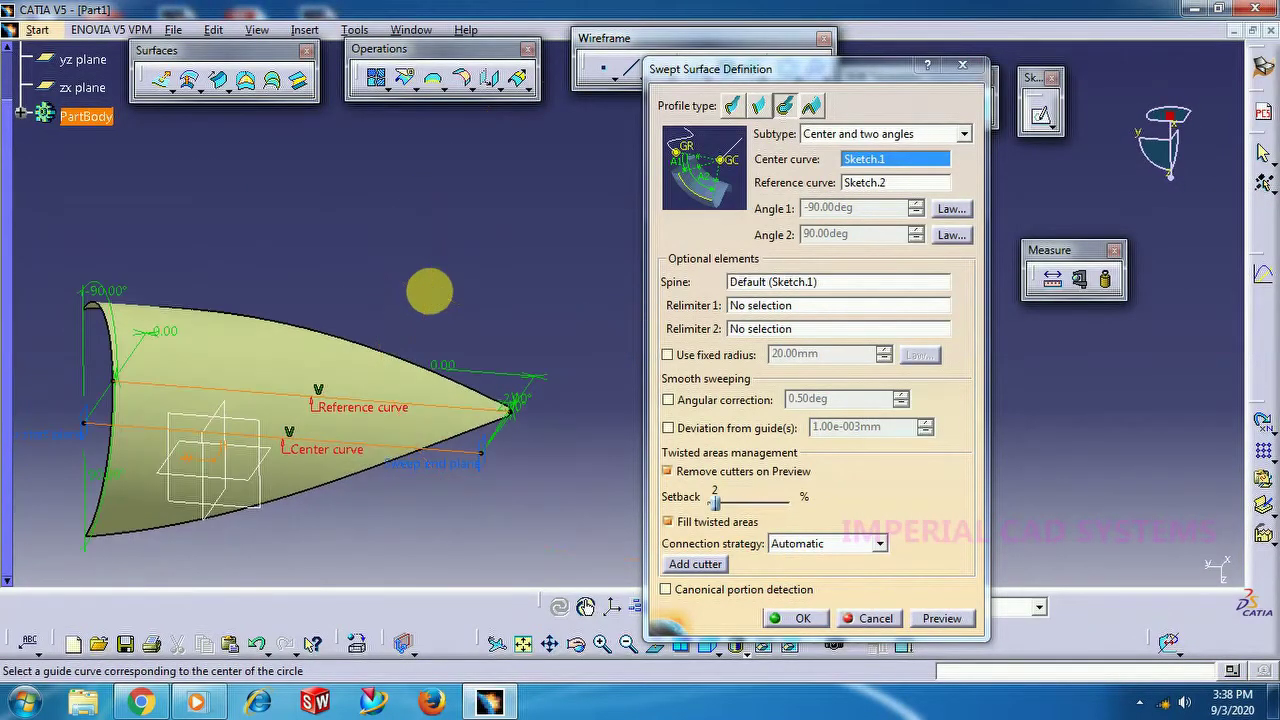
# Step: Create the tapered sweep, then reopen it to edit Angle 1's law
pyautogui.click(800, 617)
pyautogui.moveTo(694, 357); pyautogui.dragTo(560, 546, button='middle')
pyautogui.doubleClick(478, 323)
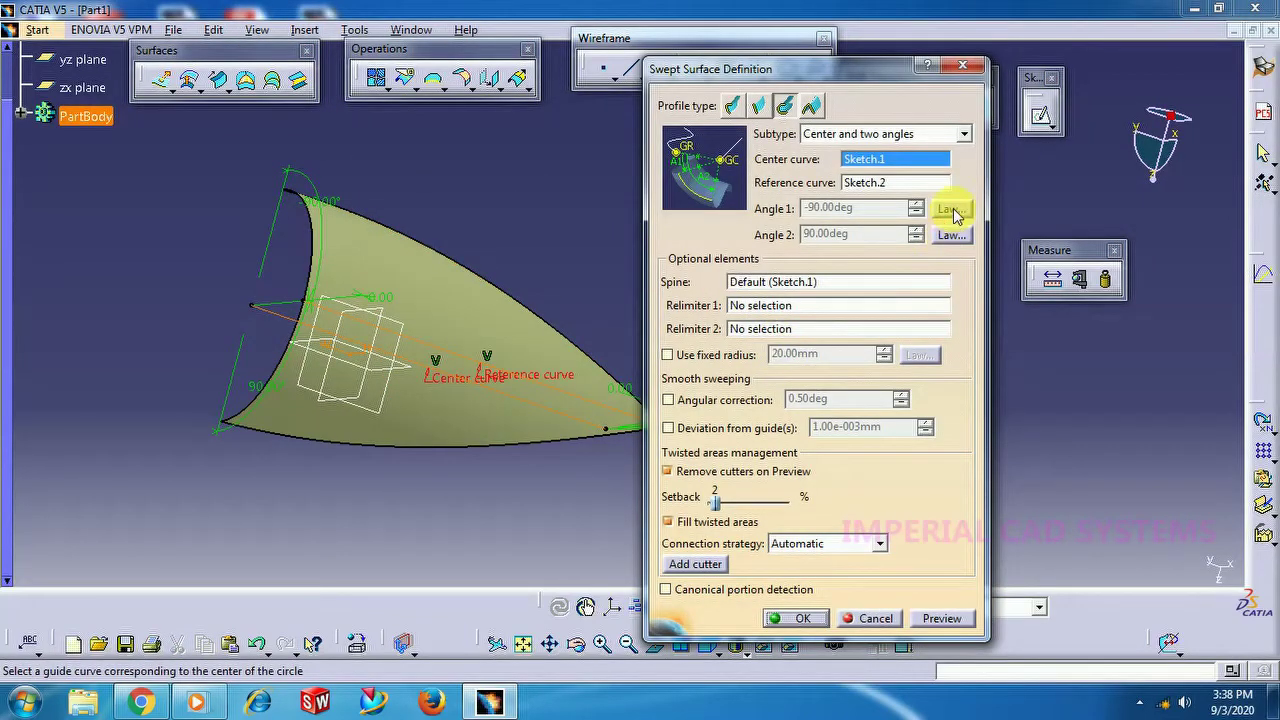
pyautogui.click(950, 210)
# Step: Set the laws of both Angle 1 and Angle 2 to S type
pyautogui.click(1029, 606)
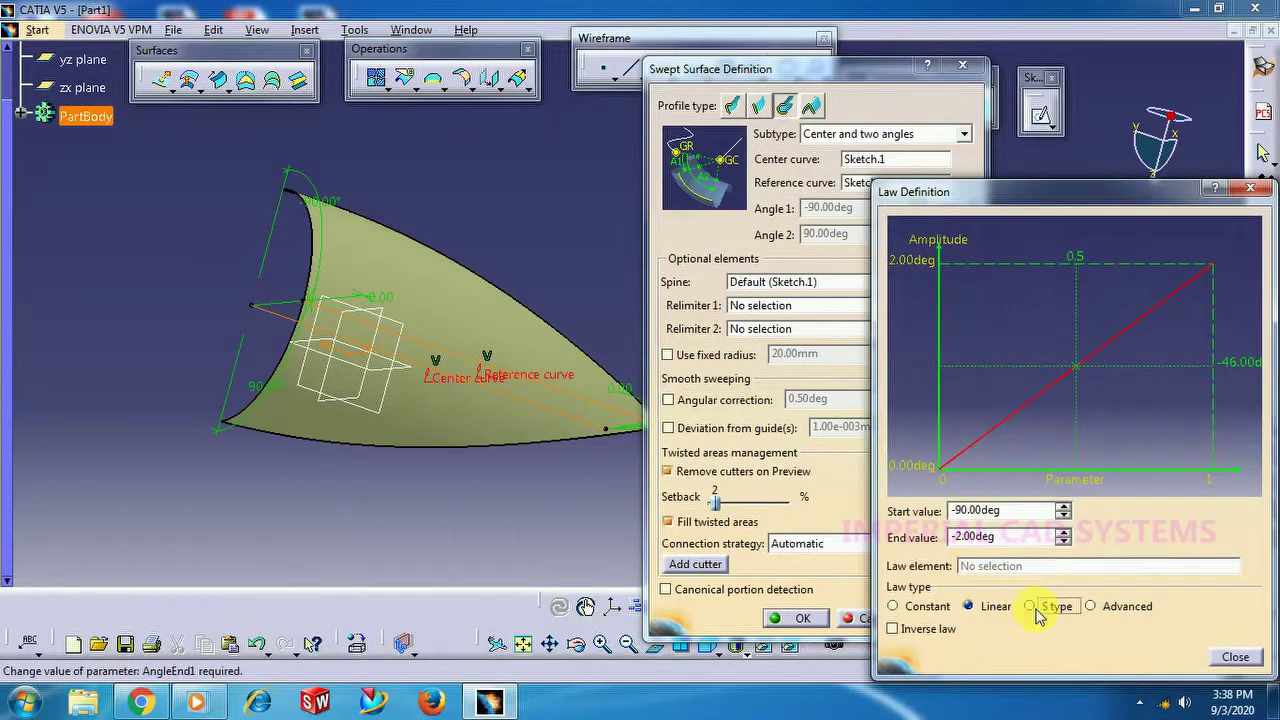
pyautogui.click(1235, 655)
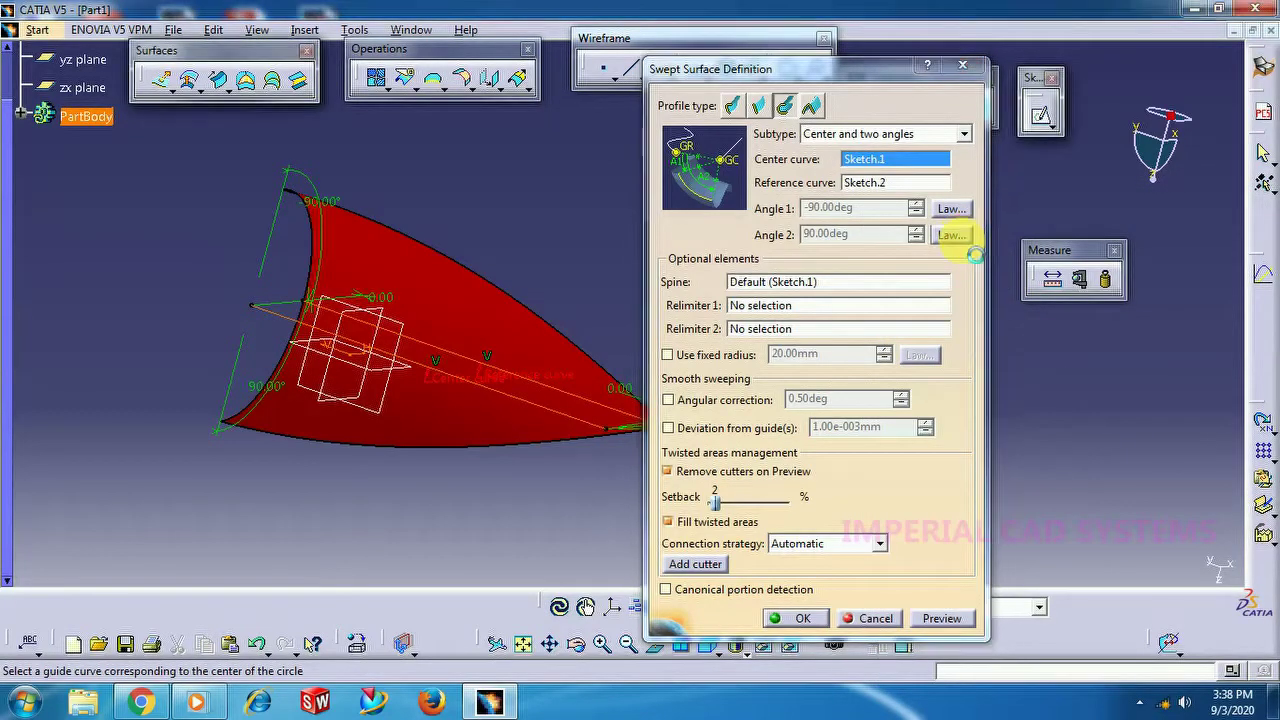
pyautogui.click(951, 234)
pyautogui.click(1030, 606)
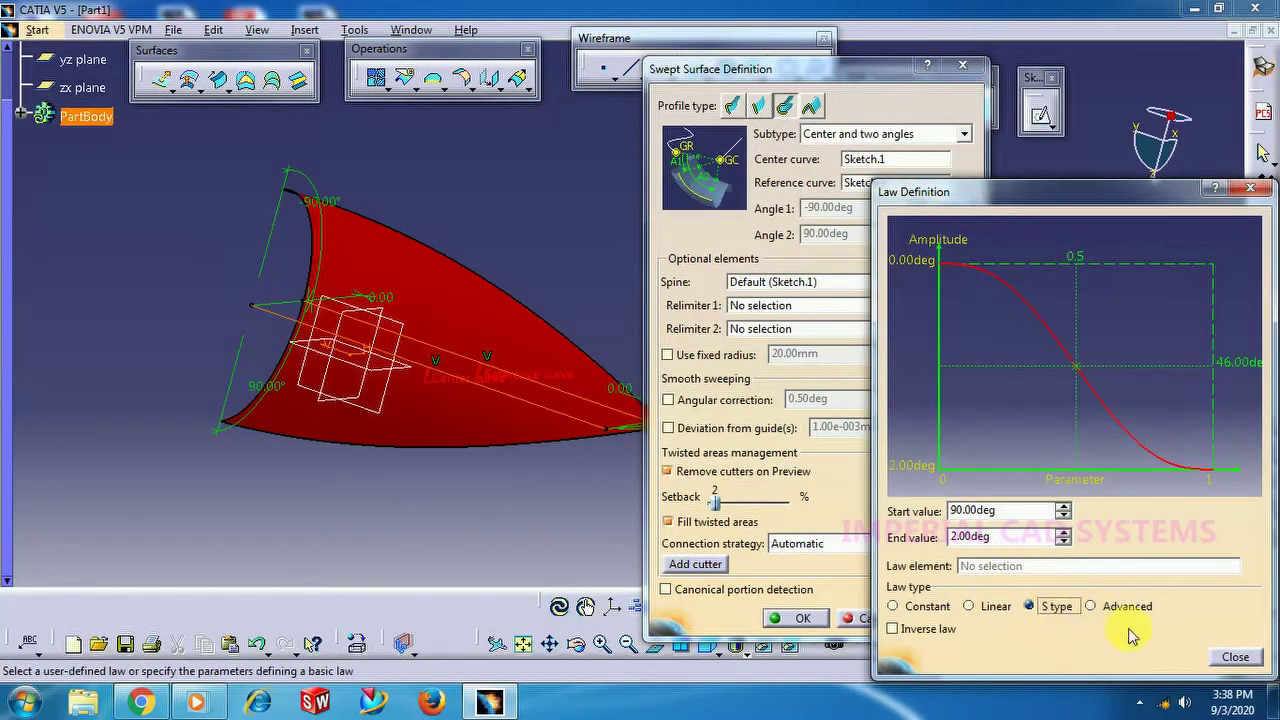
pyautogui.click(1234, 658)
# Step: Preview and apply the S-type sweep, then orbit to inspect the flared surface
pyautogui.click(950, 620)
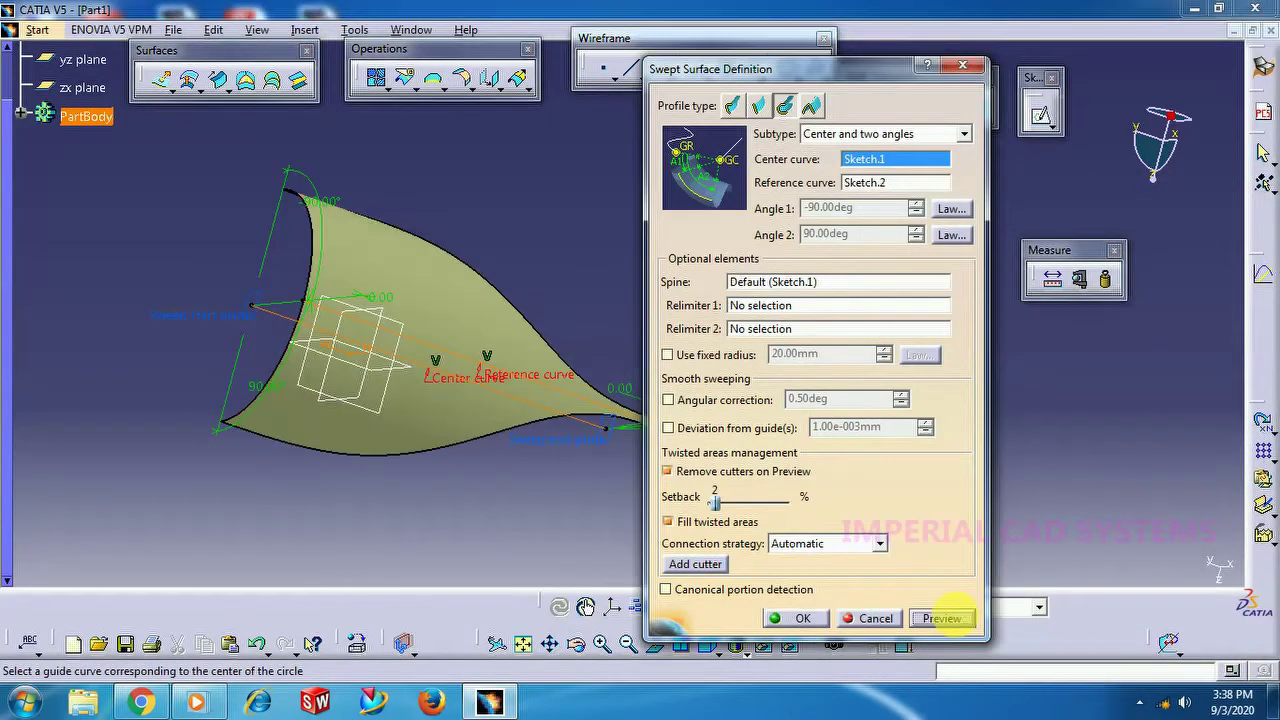
pyautogui.click(806, 618)
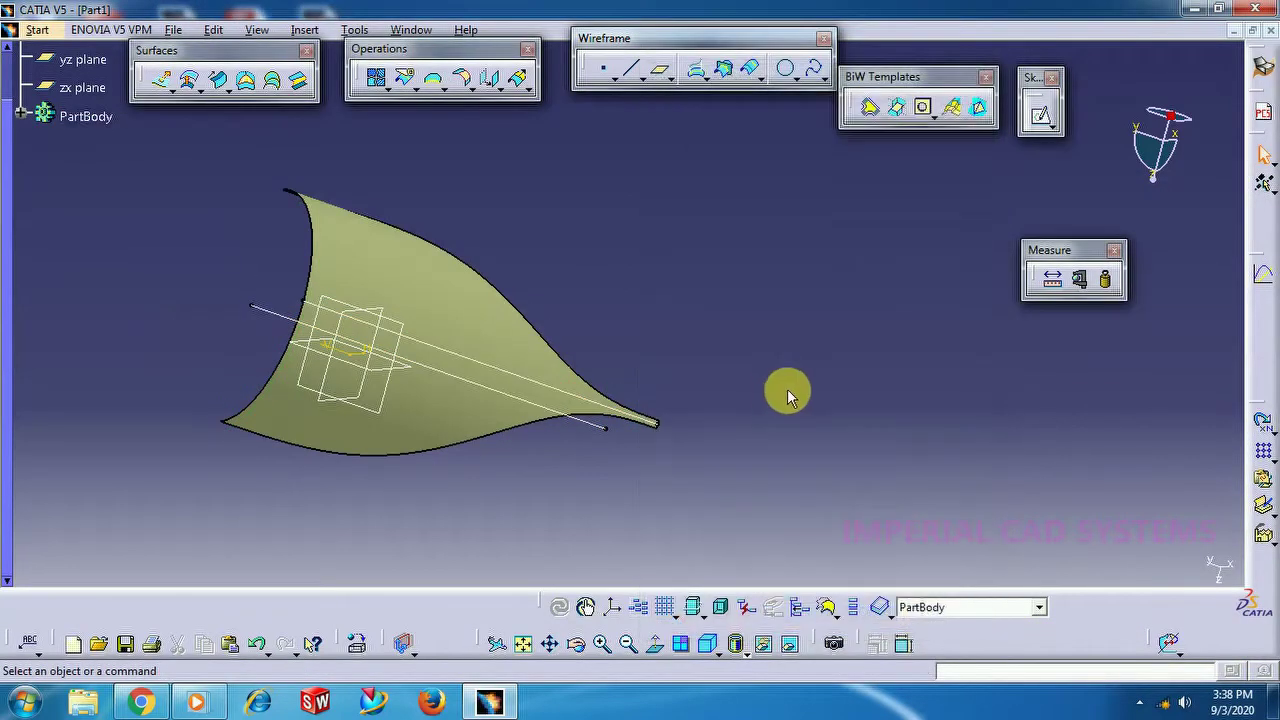
pyautogui.moveTo(777, 391); pyautogui.dragTo(720, 335, button='middle')
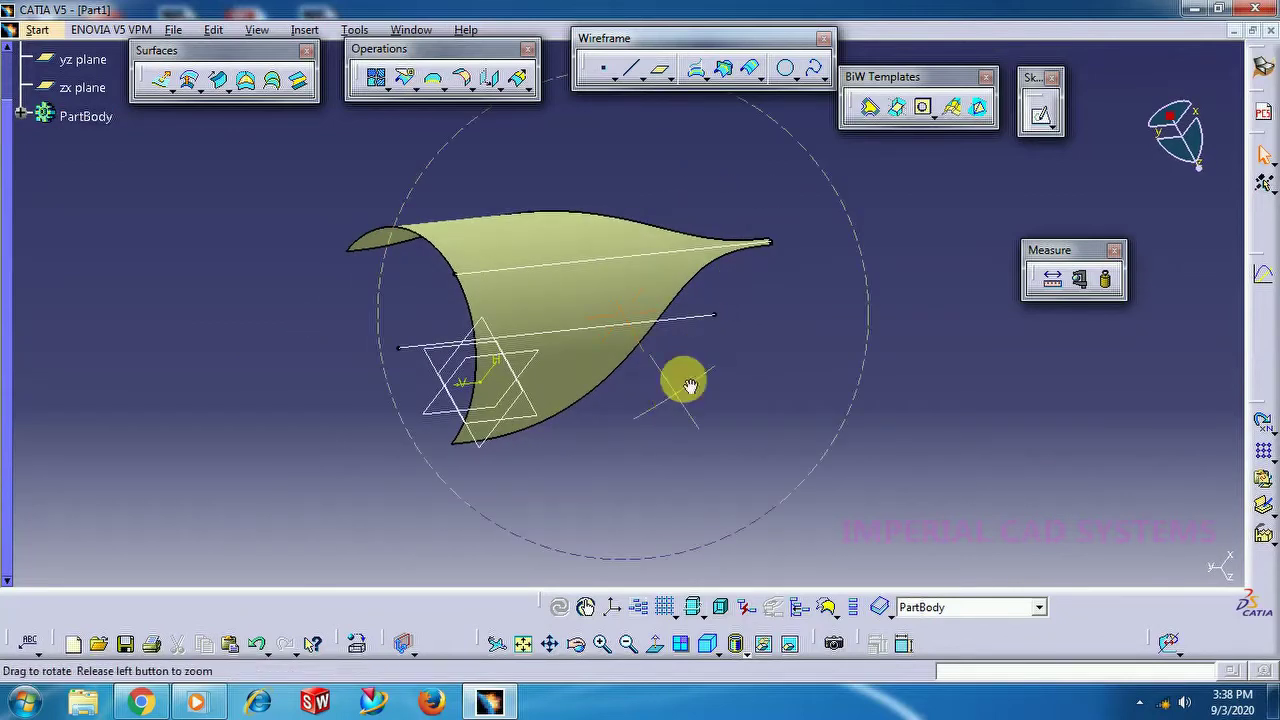
pyautogui.moveTo(690, 386); pyautogui.dragTo(624, 315, button='middle')
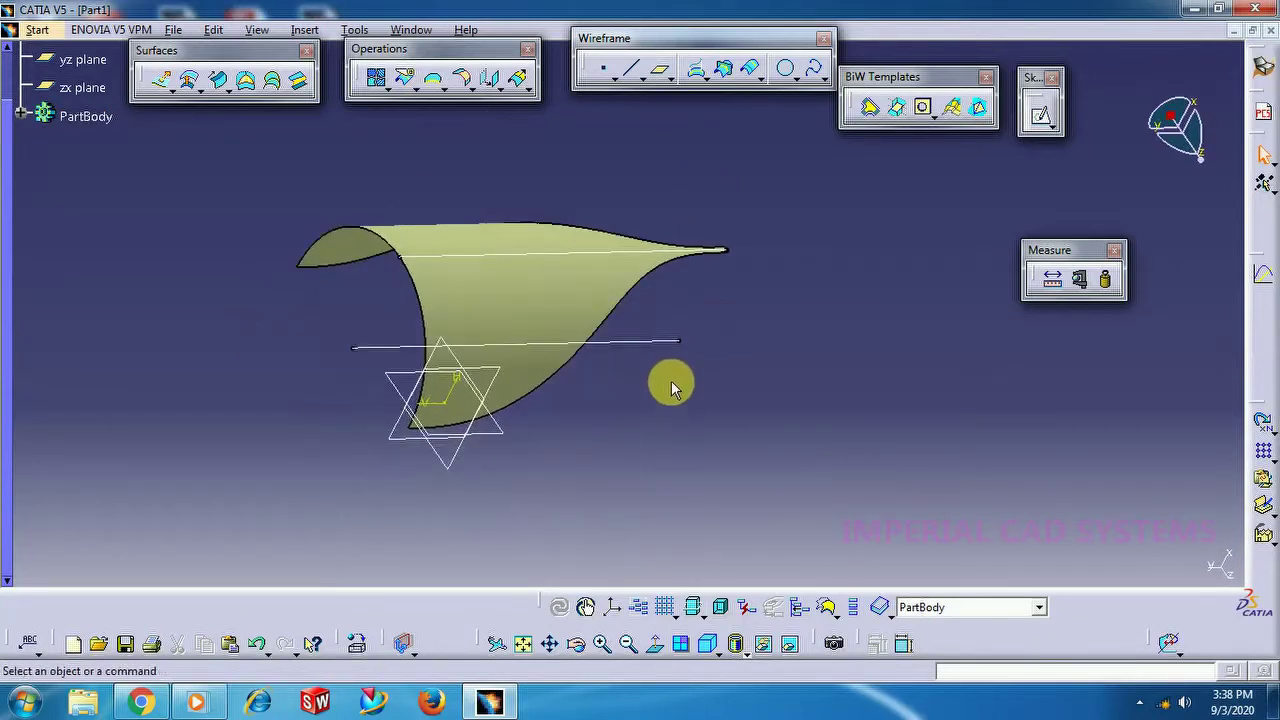
# Step: Delete Sweep.1 from the viewport and reframe the two remaining sketch lines
pyautogui.rightClick(569, 301)
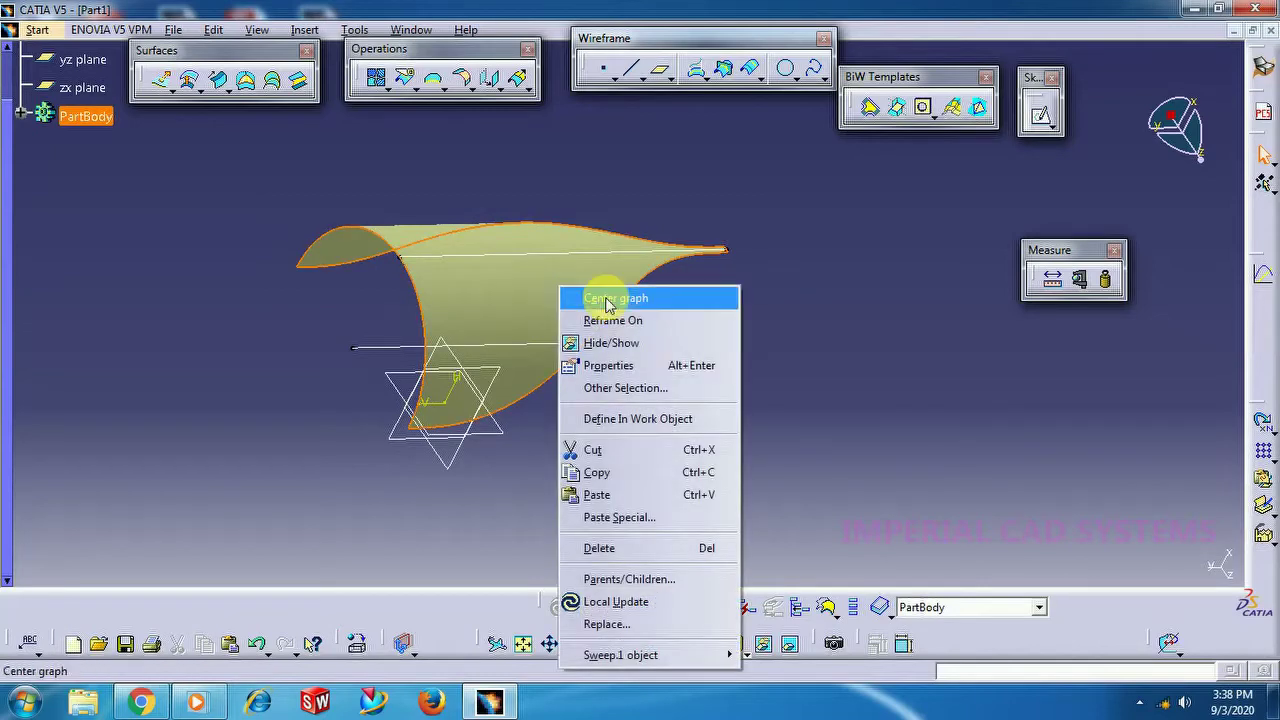
pyautogui.click(670, 548)
pyautogui.click(871, 371)
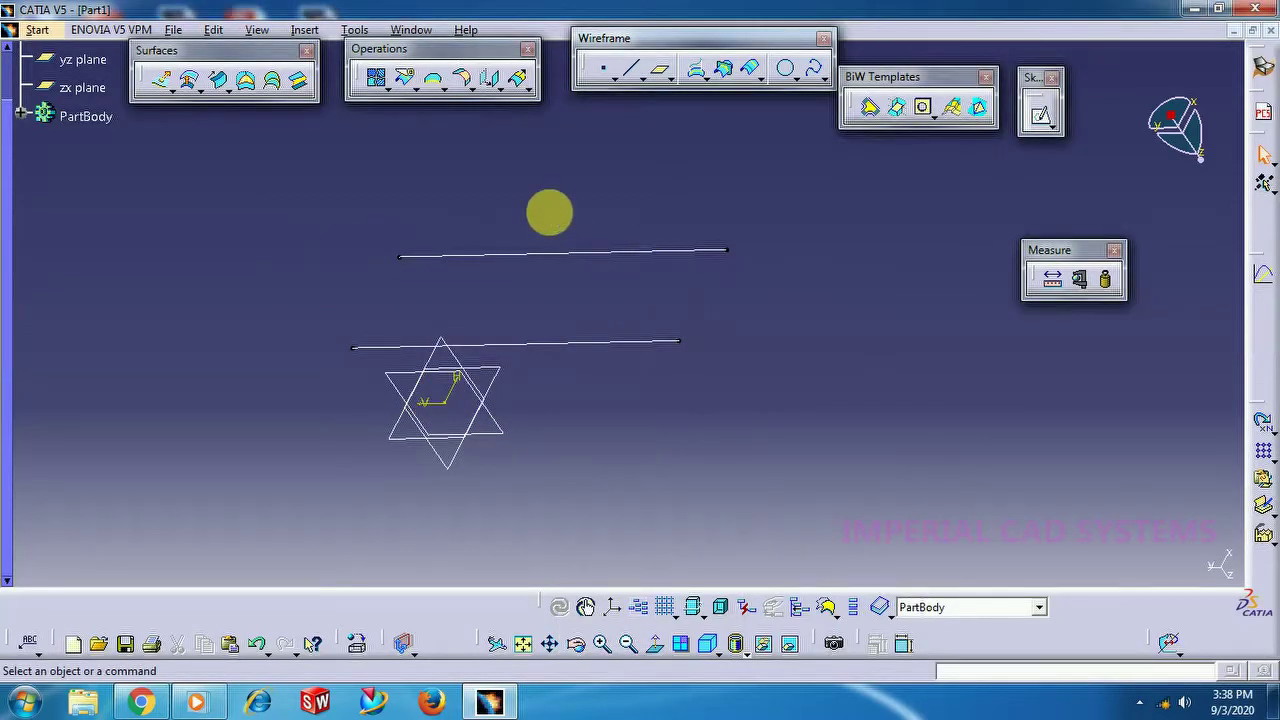
pyautogui.moveTo(549, 212); pyautogui.dragTo(600, 174, button='middle')
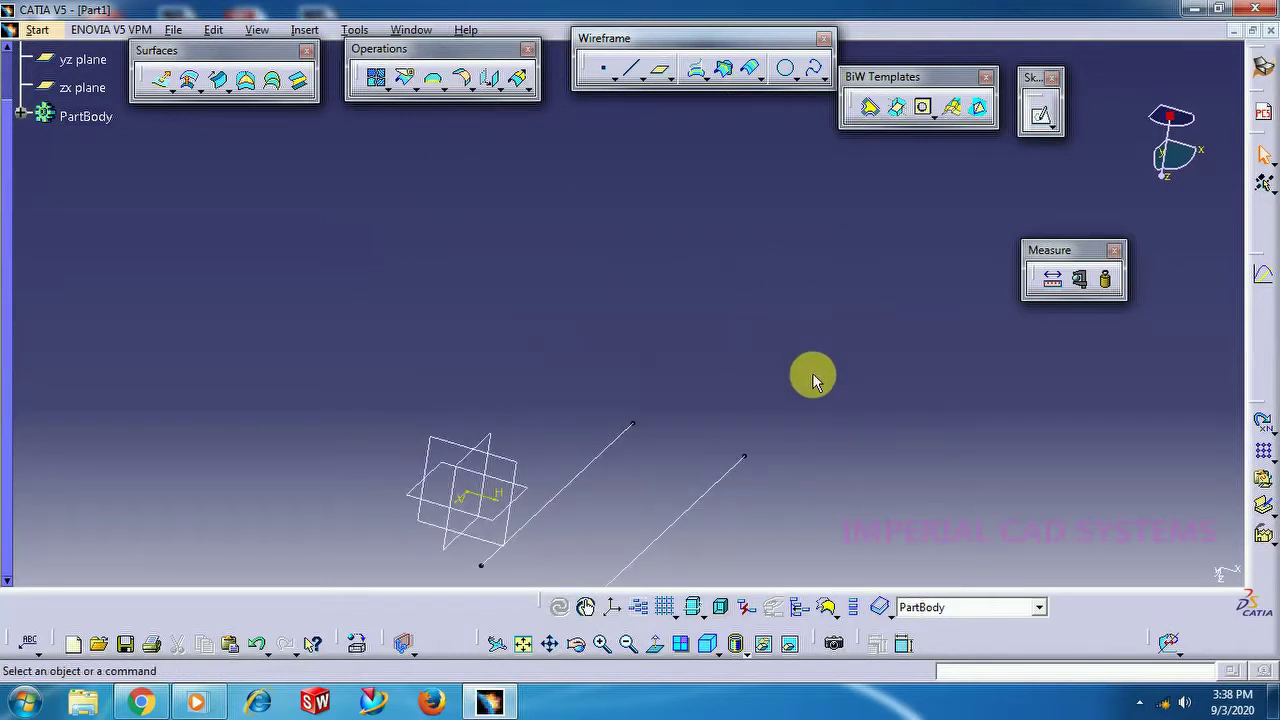
pyautogui.moveTo(812, 378); pyautogui.dragTo(868, 258, button='middle')
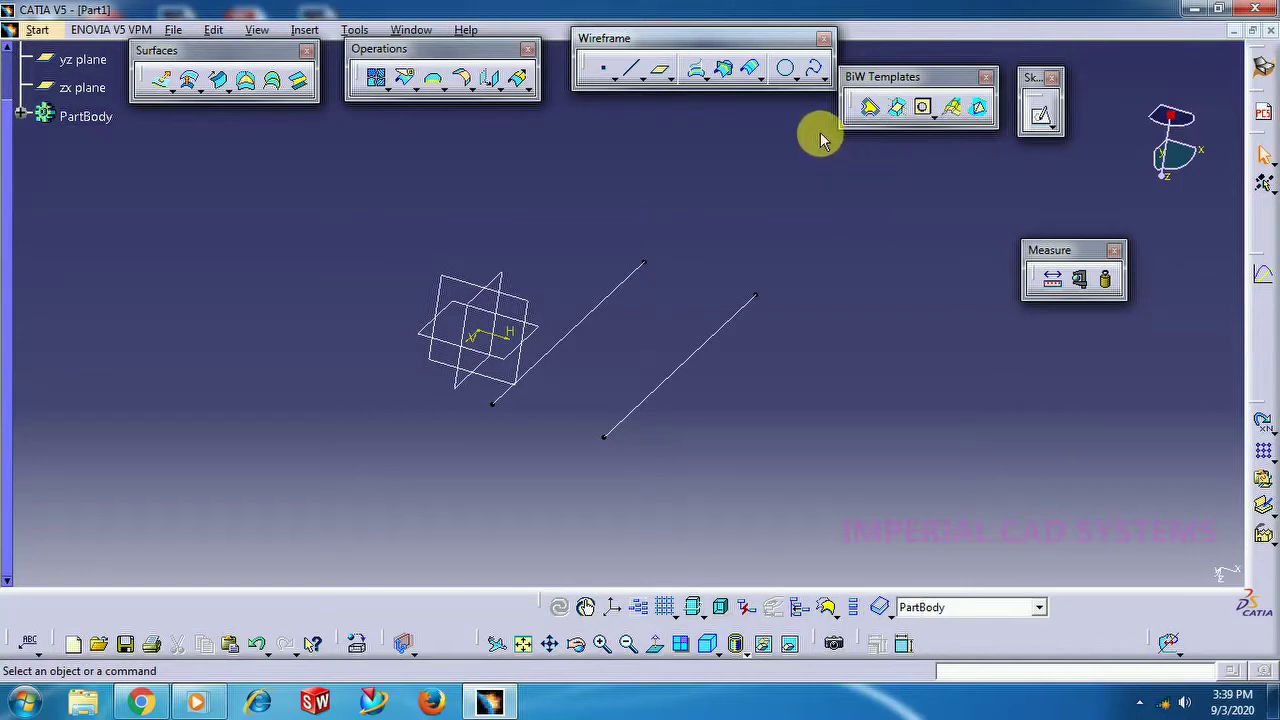
# Step: Start a new sweep with Sketch.1 as center curve and Sketch.2 as reference curve
pyautogui.click(219, 80)
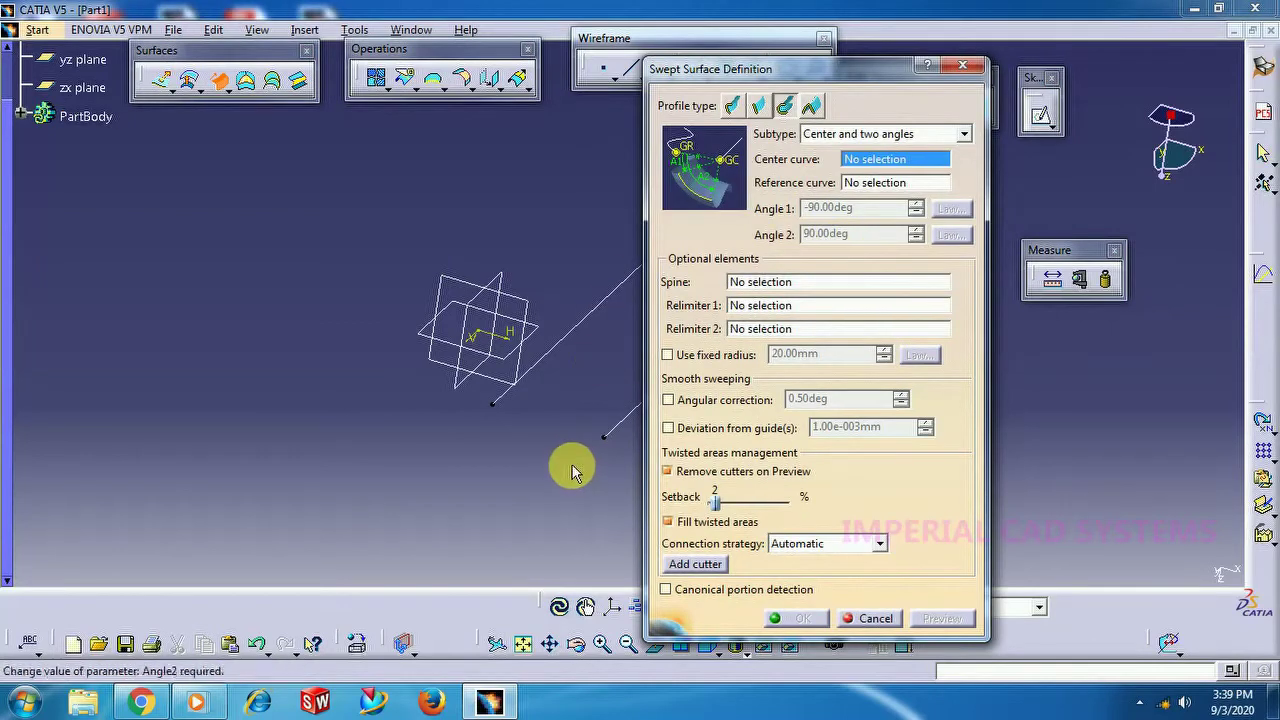
pyautogui.moveTo(541, 482); pyautogui.dragTo(335, 520, button='middle')
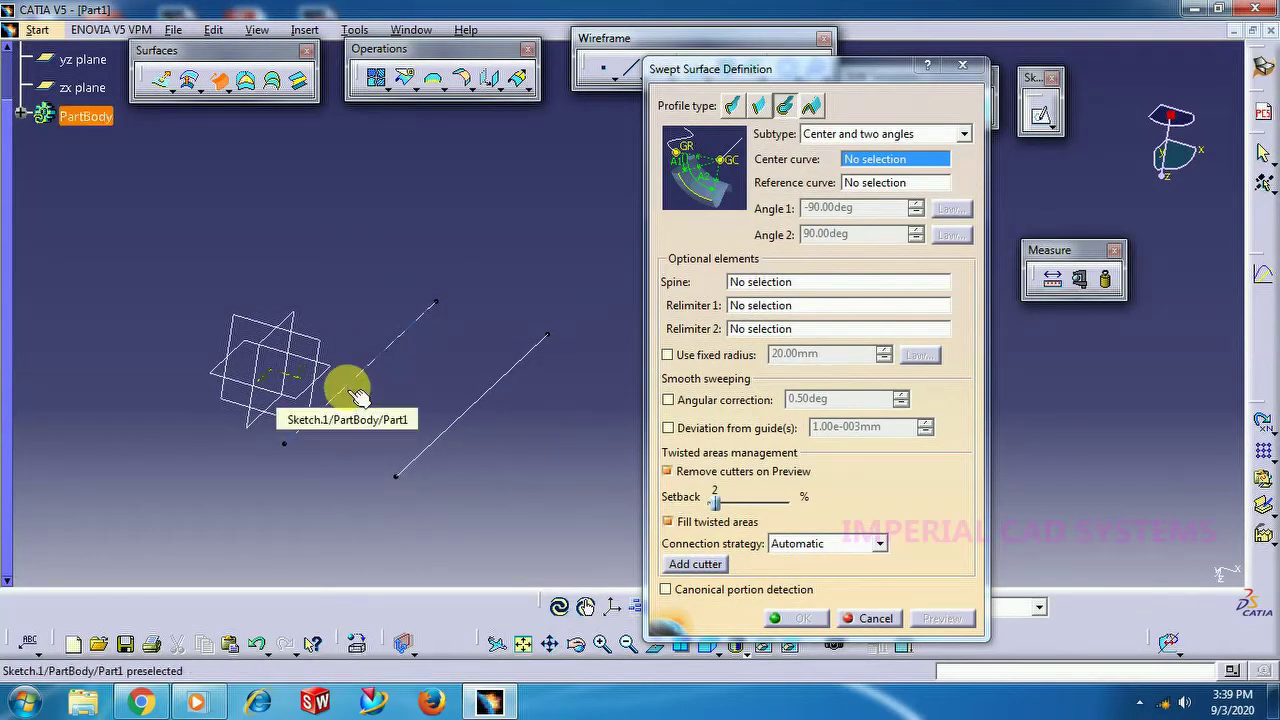
pyautogui.click(358, 397)
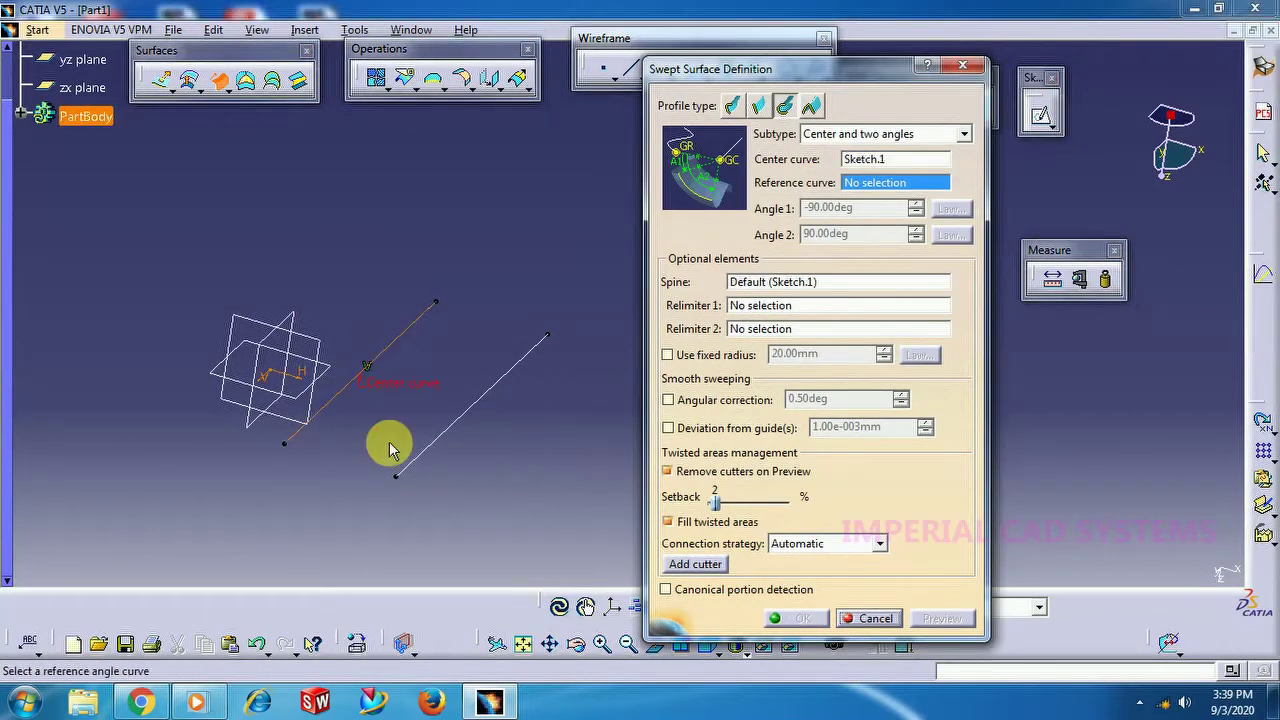
pyautogui.click(450, 440)
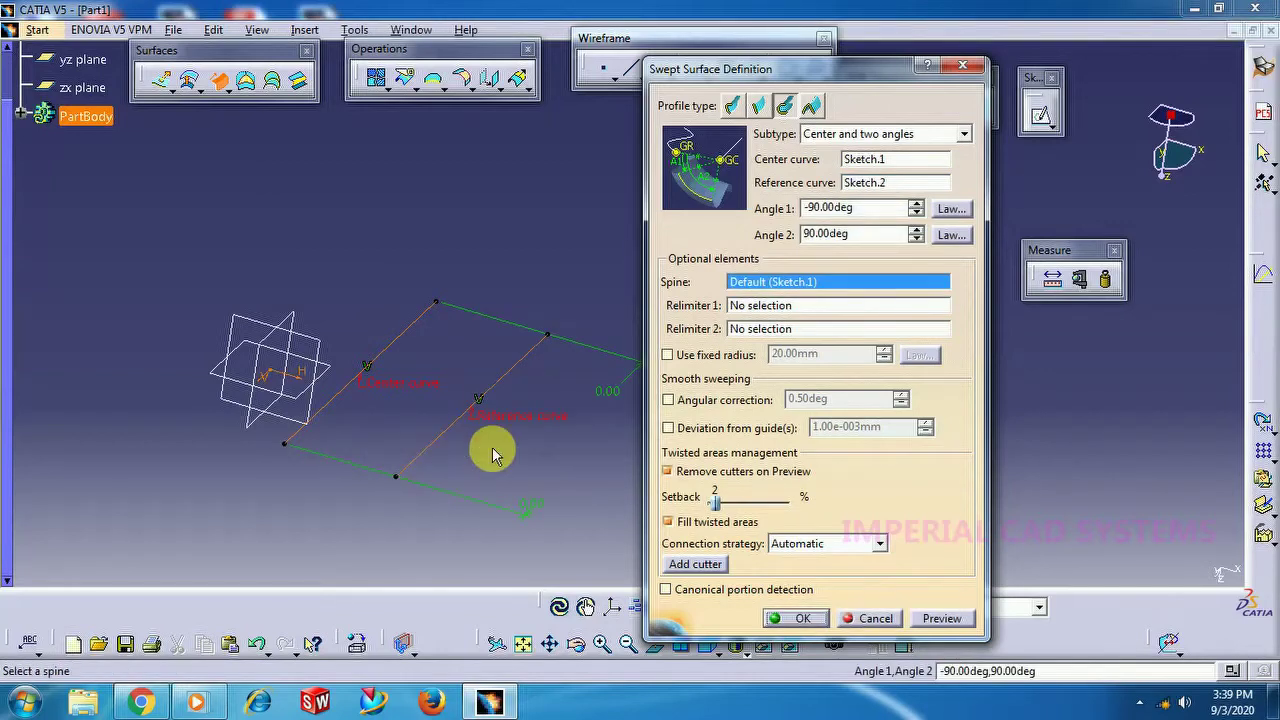
pyautogui.moveTo(486, 449)
pyautogui.mouseDown(button='middle')
pyautogui.moveTo(528, 428)
pyautogui.moveTo(562, 437)
pyautogui.mouseUp(button='middle')
# Step: Set Angle 1 to 0° and preview the partial surface
pyautogui.click(808, 208)
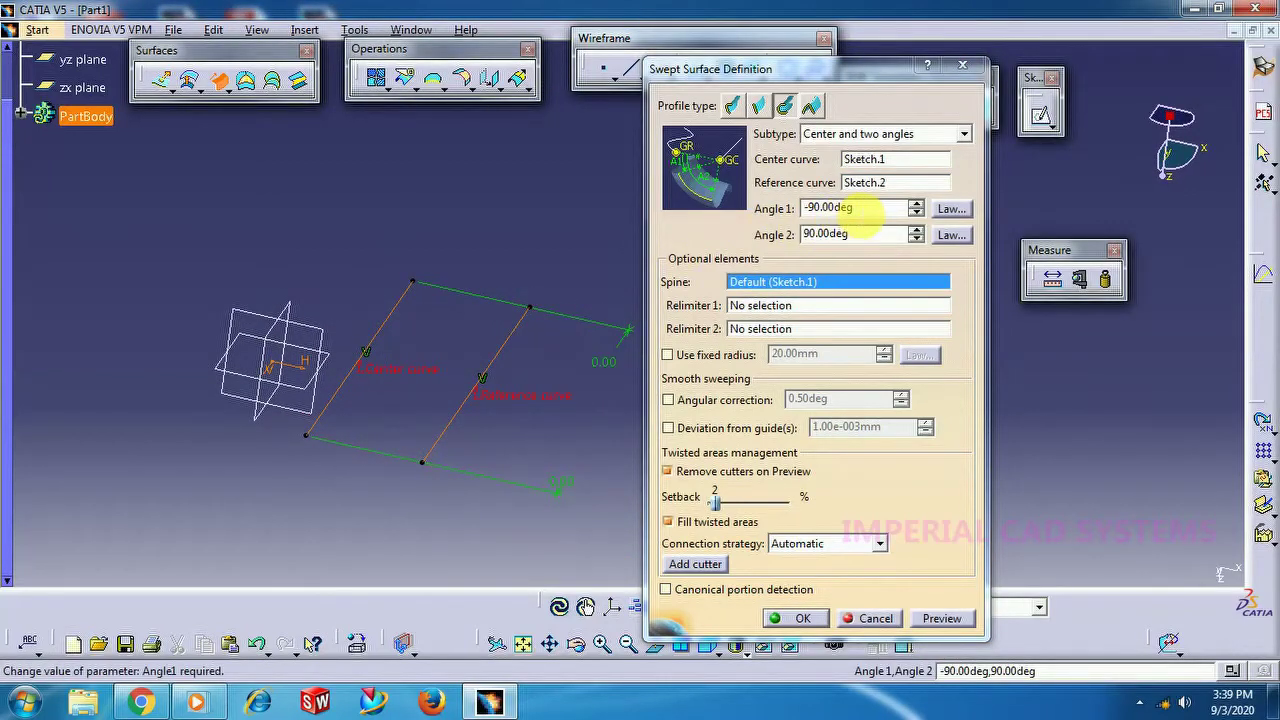
pyautogui.write('0')
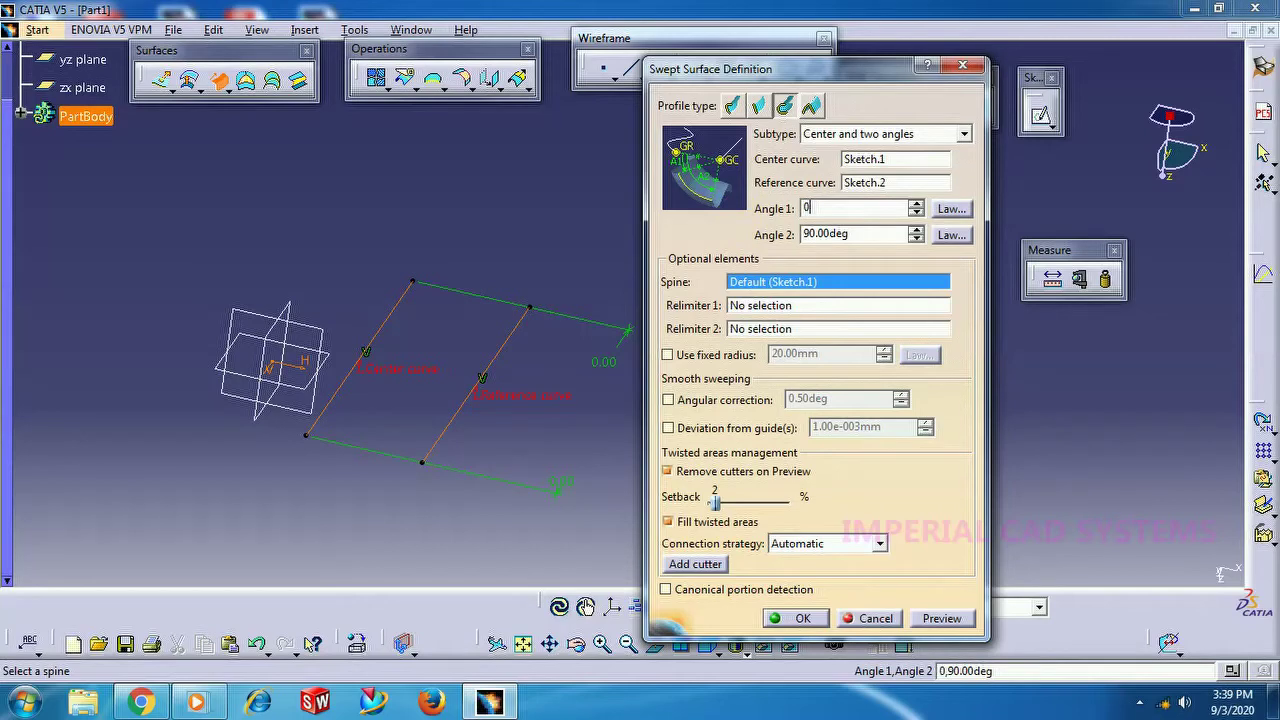
pyautogui.click(940, 618)
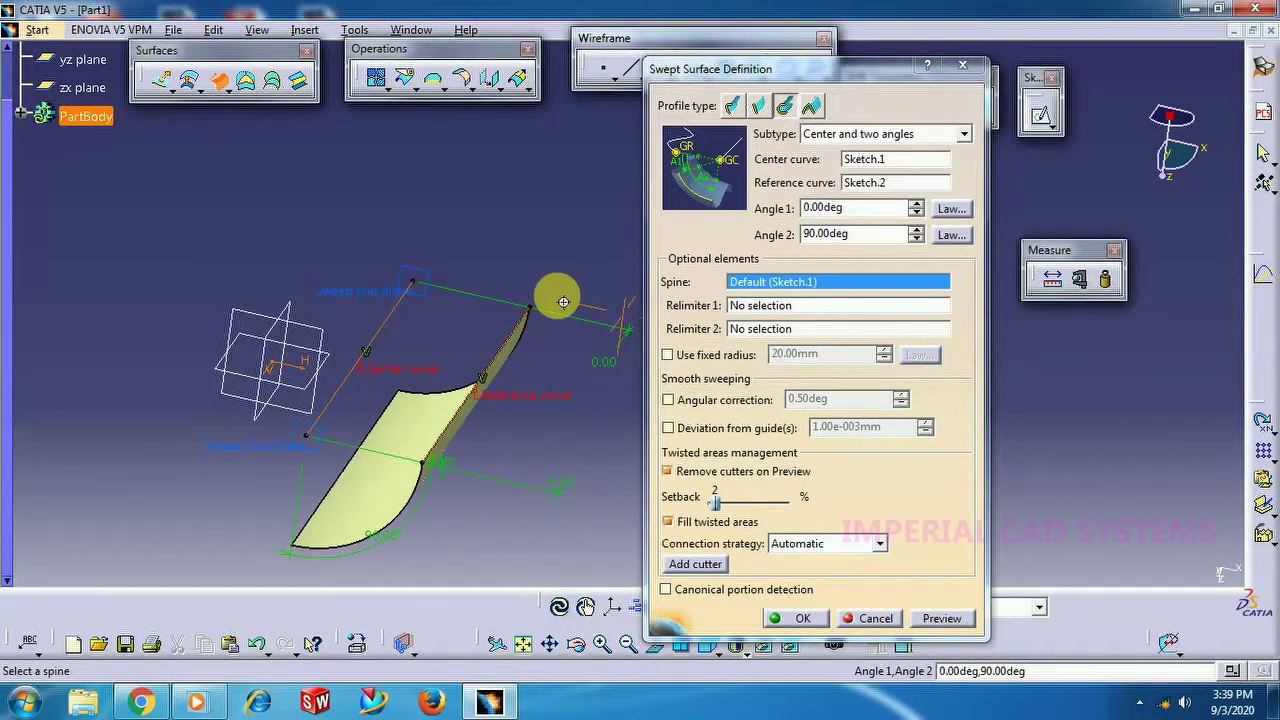
pyautogui.moveTo(557, 294); pyautogui.dragTo(595, 307, button='middle')
pyautogui.moveTo(503, 414); pyautogui.dragTo(578, 390, button='middle')
pyautogui.click(874, 236)
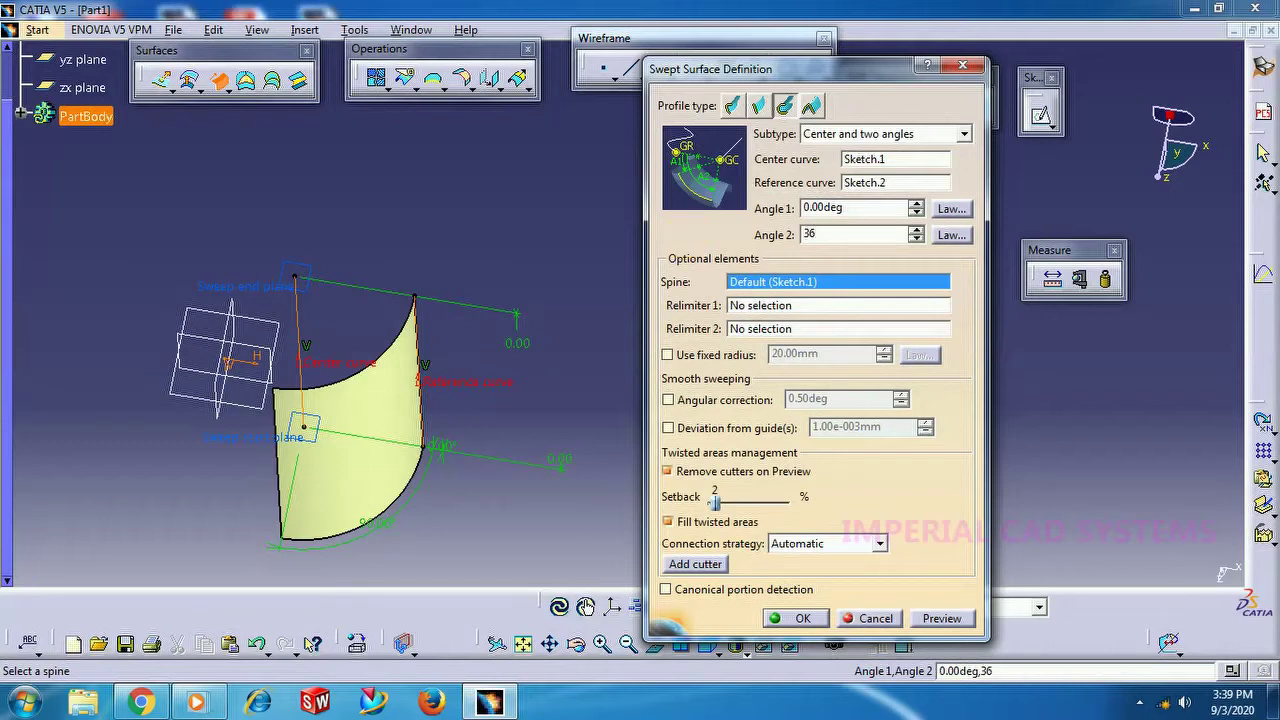
# Step: Change Angle 2 to 340° and preview the nearly closed cylinder with a narrow slit
pyautogui.click(967, 622)
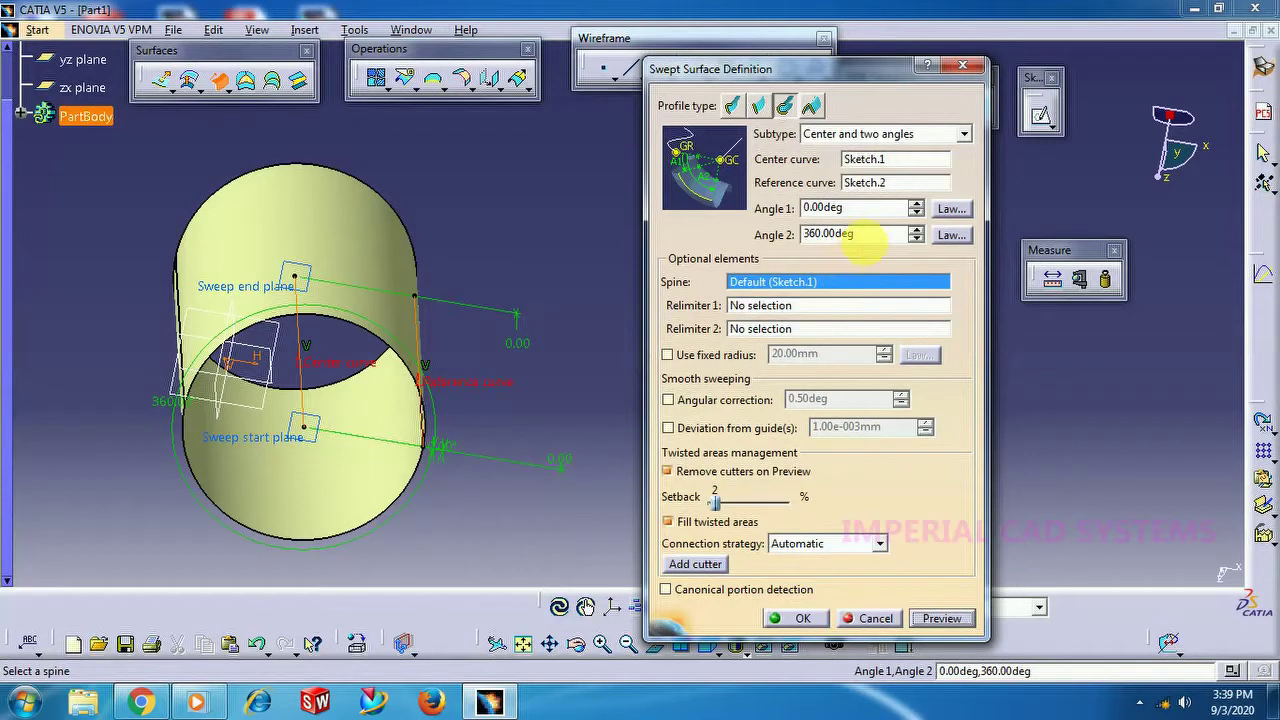
pyautogui.doubleClick(862, 234)
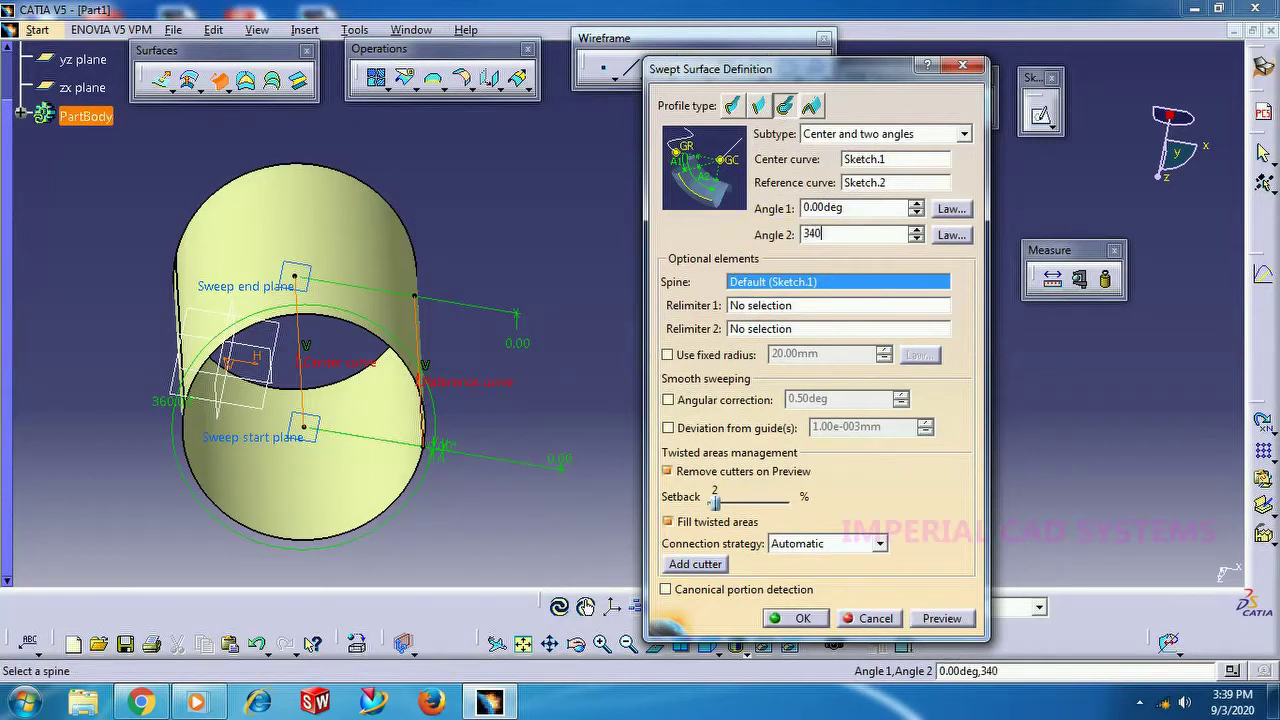
pyautogui.write('340')
pyautogui.click(924, 620)
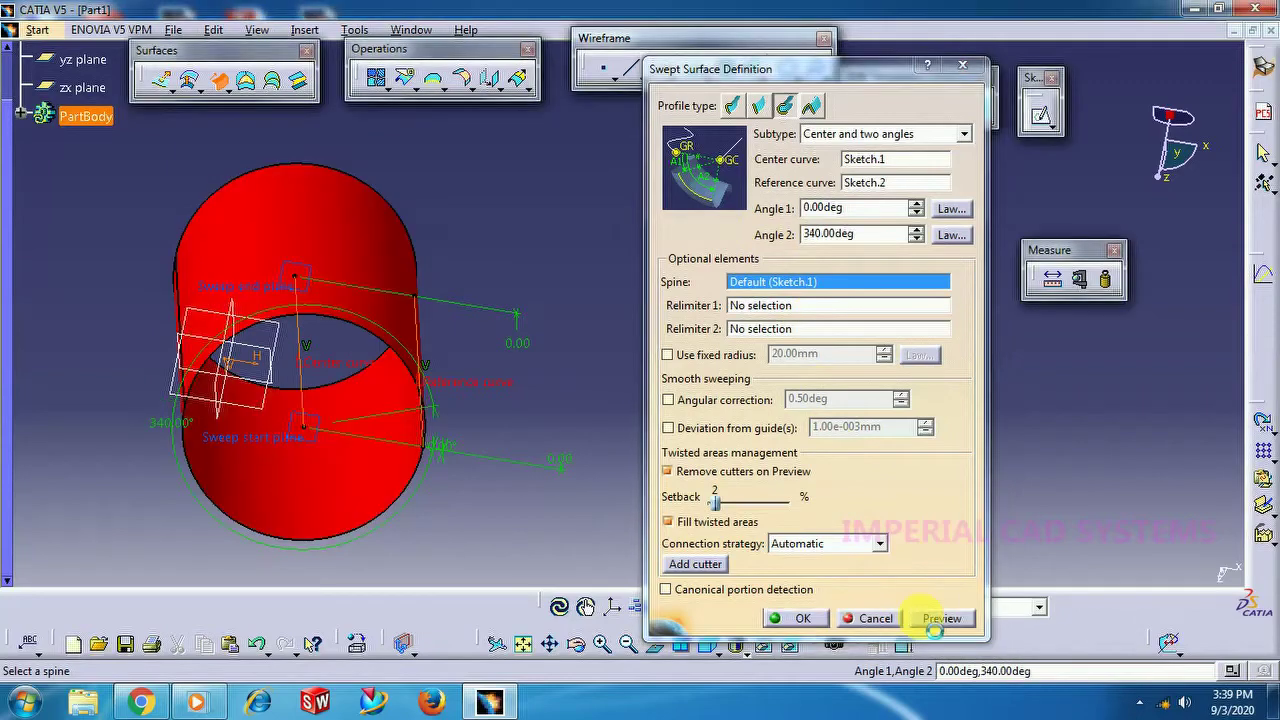
pyautogui.moveTo(480, 334); pyautogui.dragTo(405, 356, button='middle')
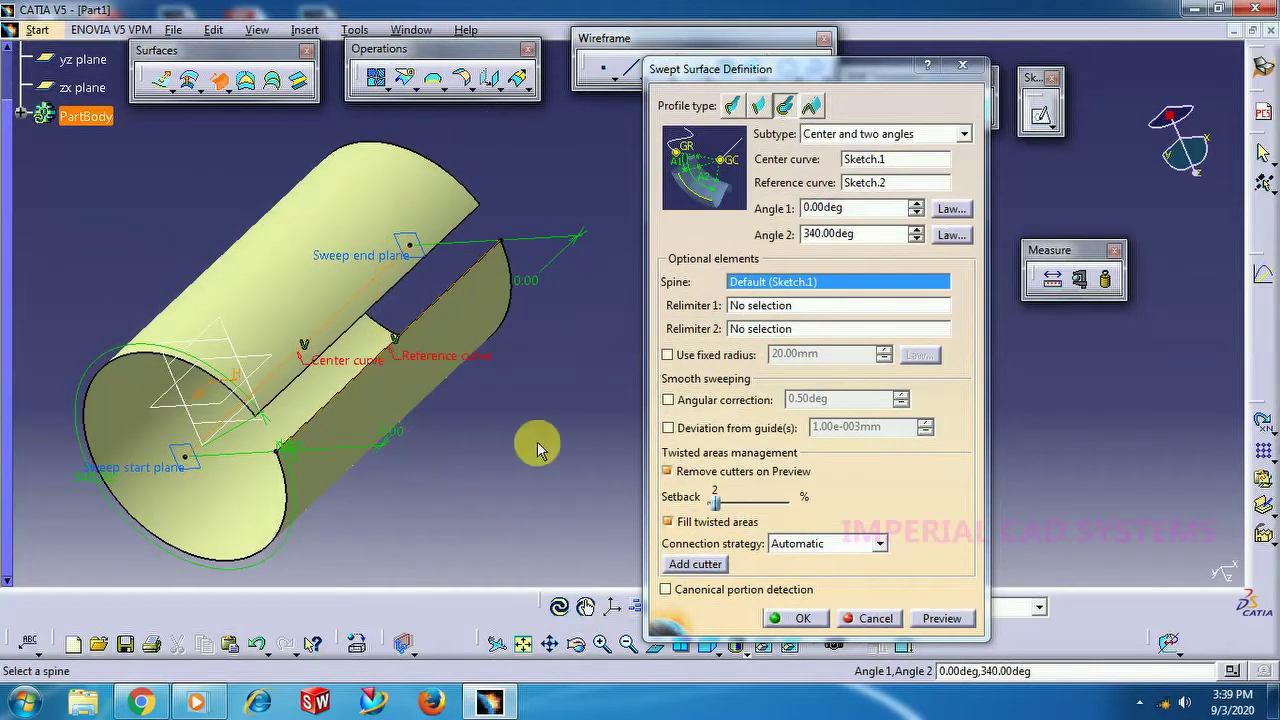
# Step: Give Angle 2 a linear law from 340° to 0° and preview the tapering surface
pyautogui.click(951, 235)
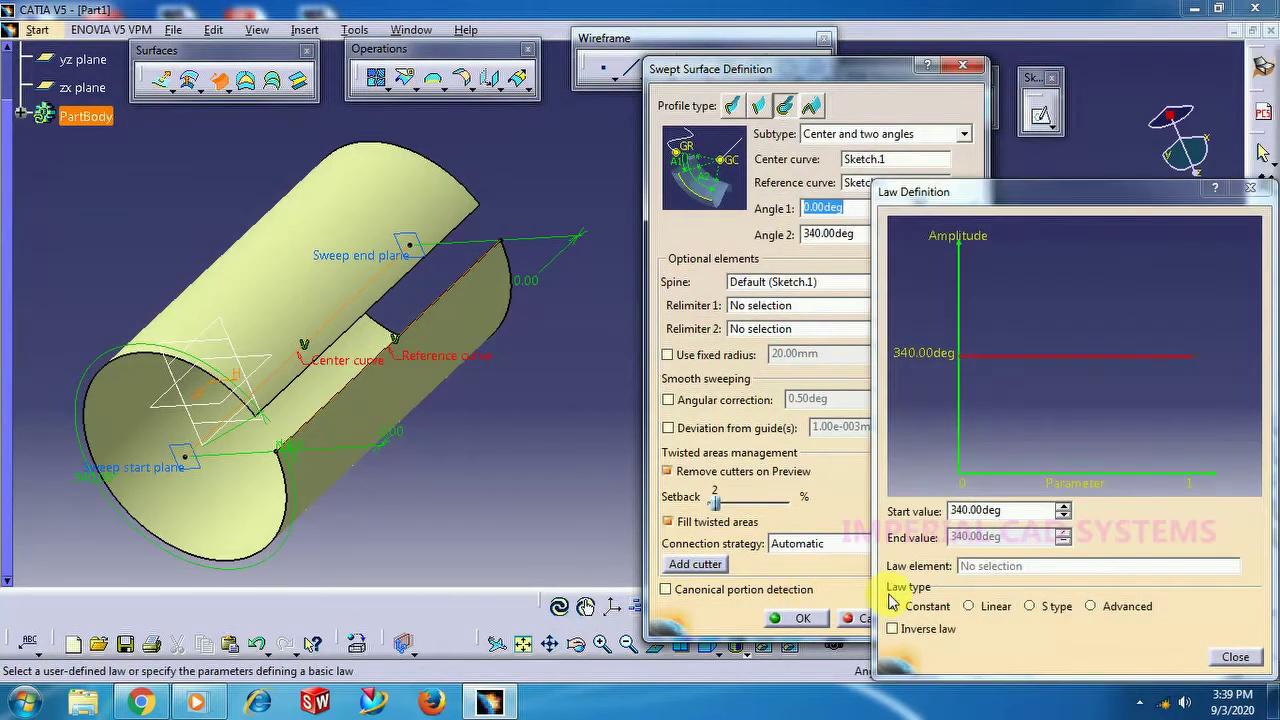
pyautogui.click(984, 606)
pyautogui.doubleClick(1010, 539)
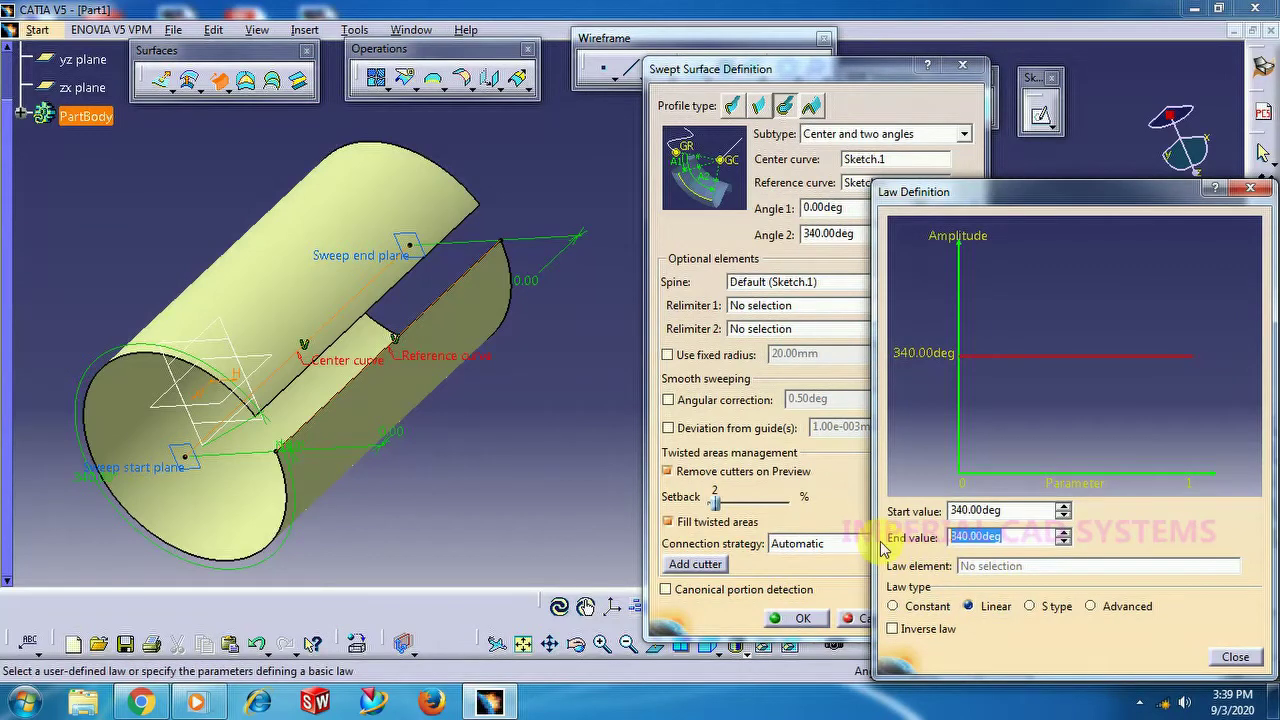
pyautogui.click(1233, 660)
pyautogui.click(958, 619)
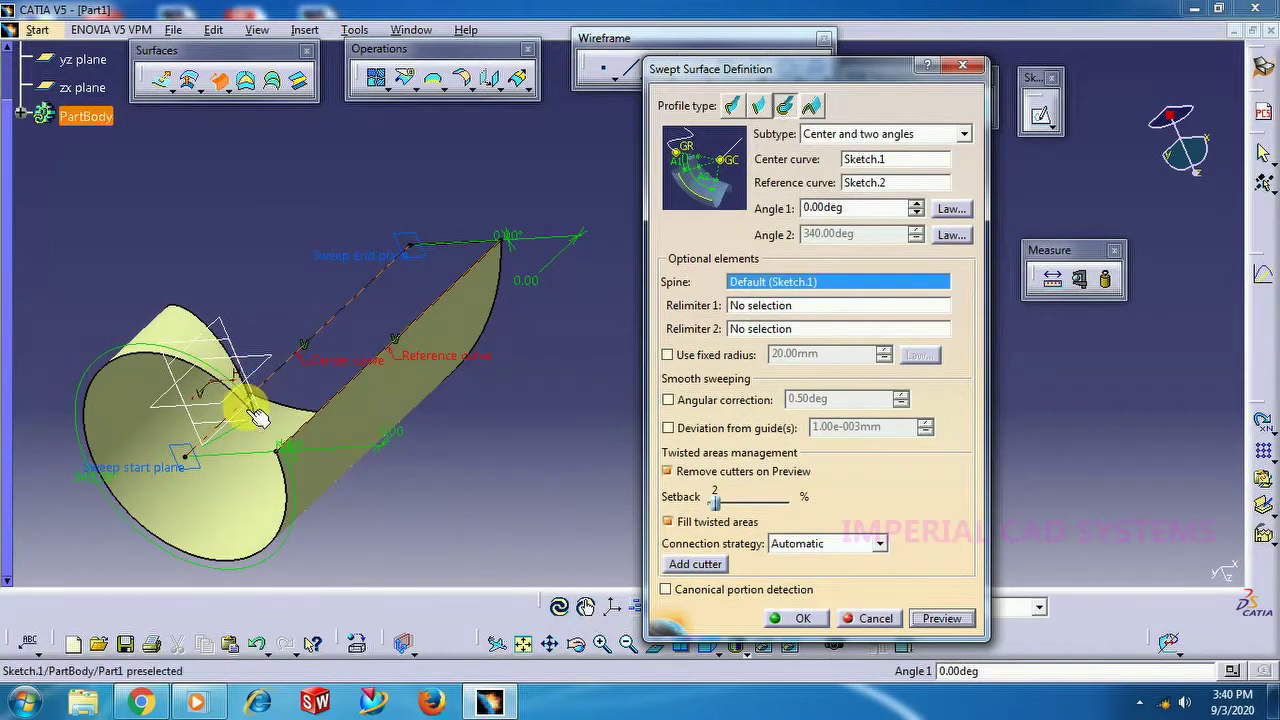
# Step: Orbit and pan around the tapered preview surface to inspect it
pyautogui.moveTo(272, 300); pyautogui.dragTo(292, 306, button='middle')
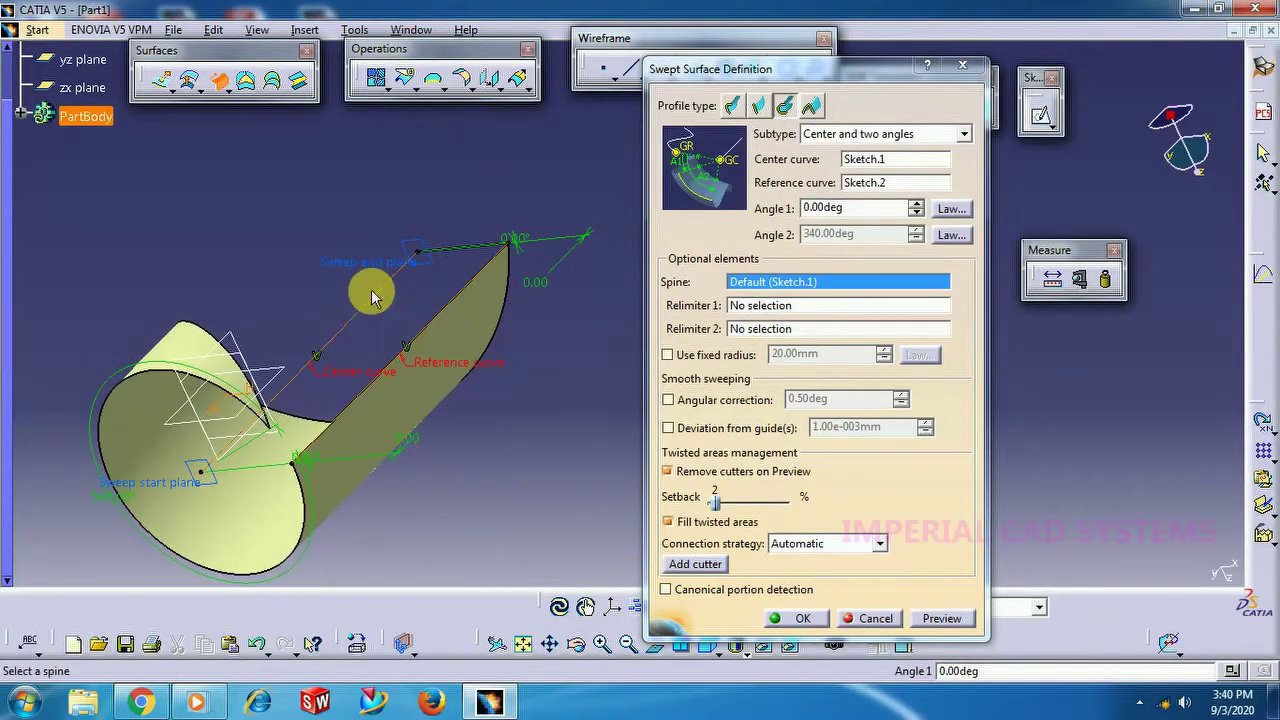
pyautogui.moveTo(372, 298); pyautogui.dragTo(342, 193, button='middle')
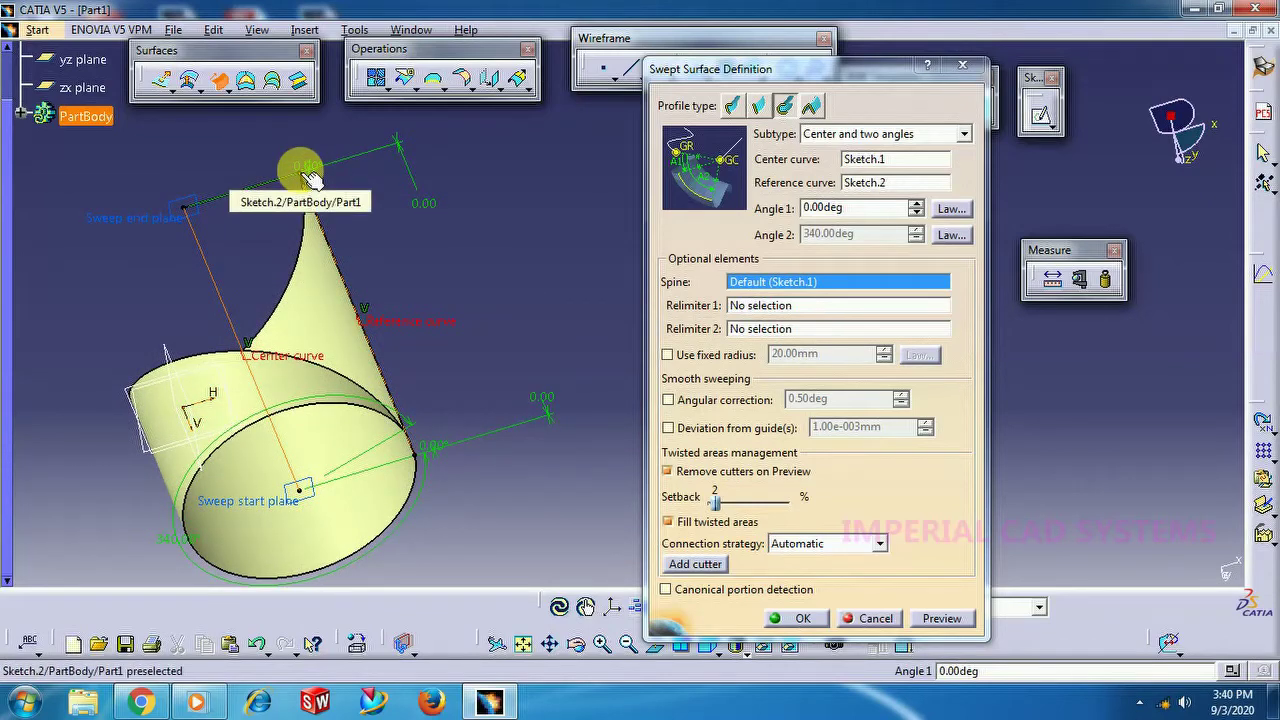
pyautogui.moveTo(549, 389); pyautogui.dragTo(228, 460, button='middle')
pyautogui.moveTo(541, 449); pyautogui.dragTo(569, 428, button='middle')
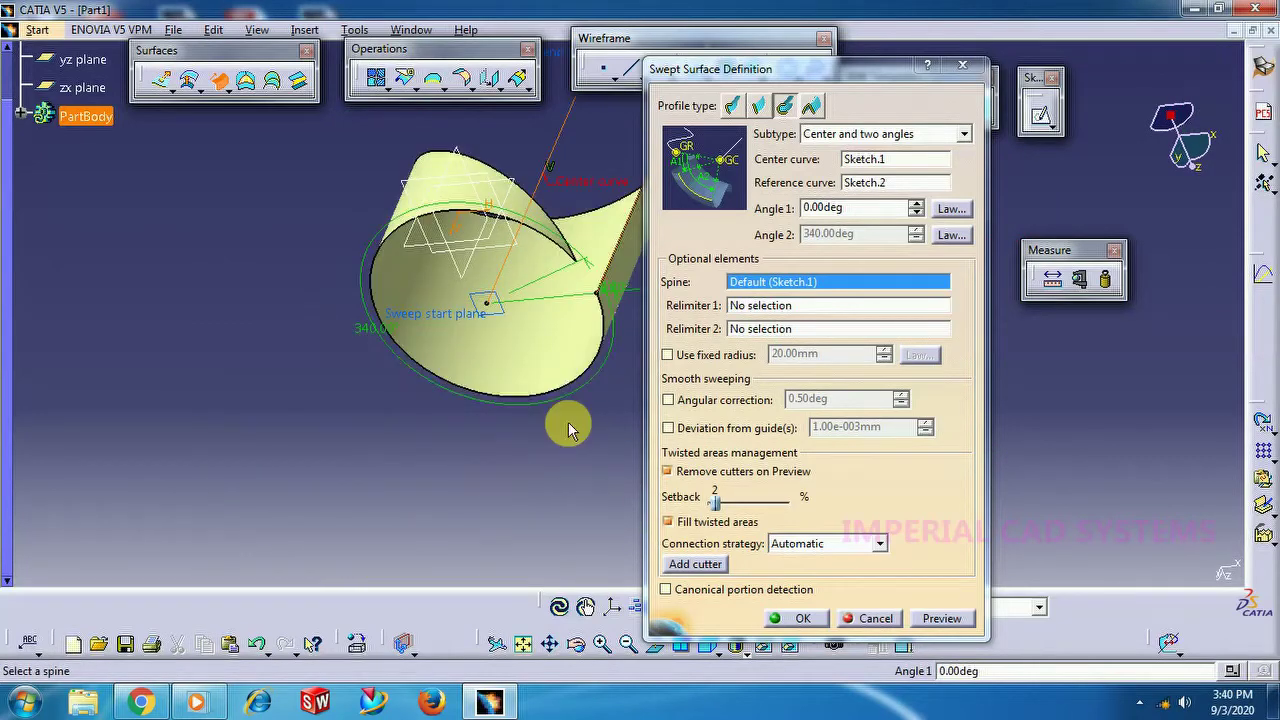
pyautogui.moveTo(663, 340); pyautogui.dragTo(435, 430, button='middle')
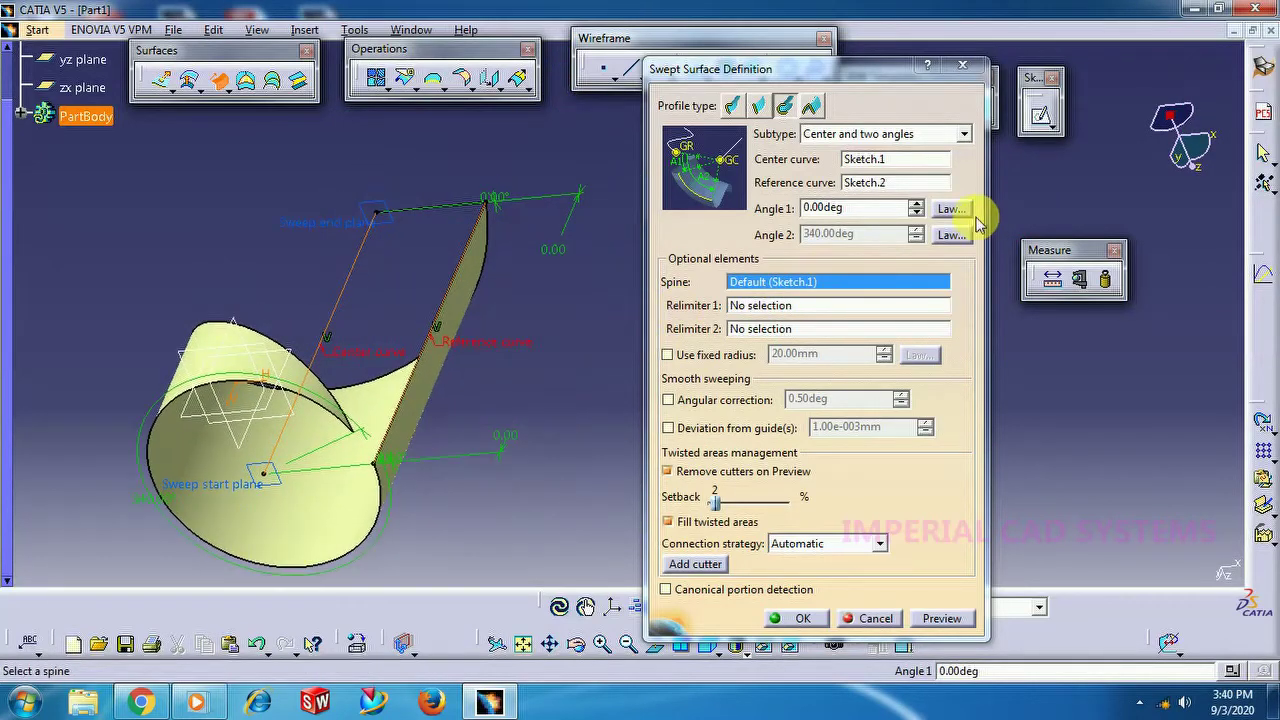
pyautogui.click(943, 236)
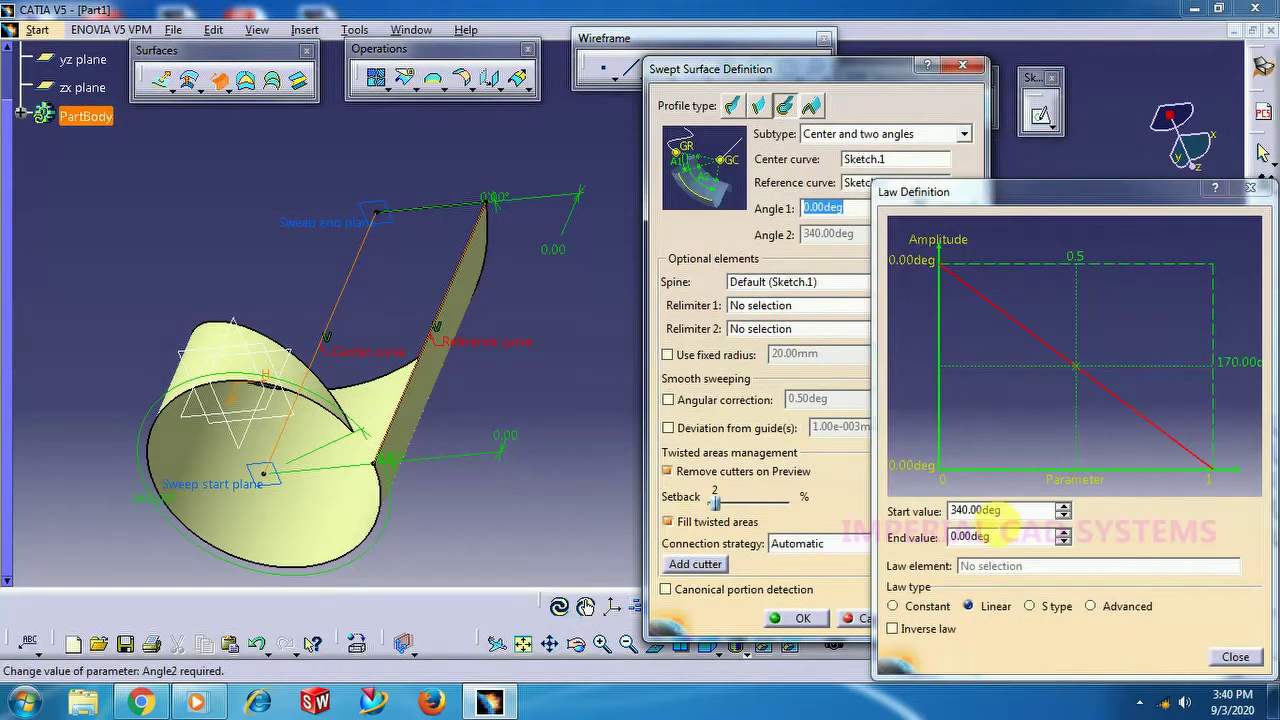
# Step: Give Angle 1 a linear law from 0° to -340° and create the spiral-slit cylinder sweep
pyautogui.click(1236, 658)
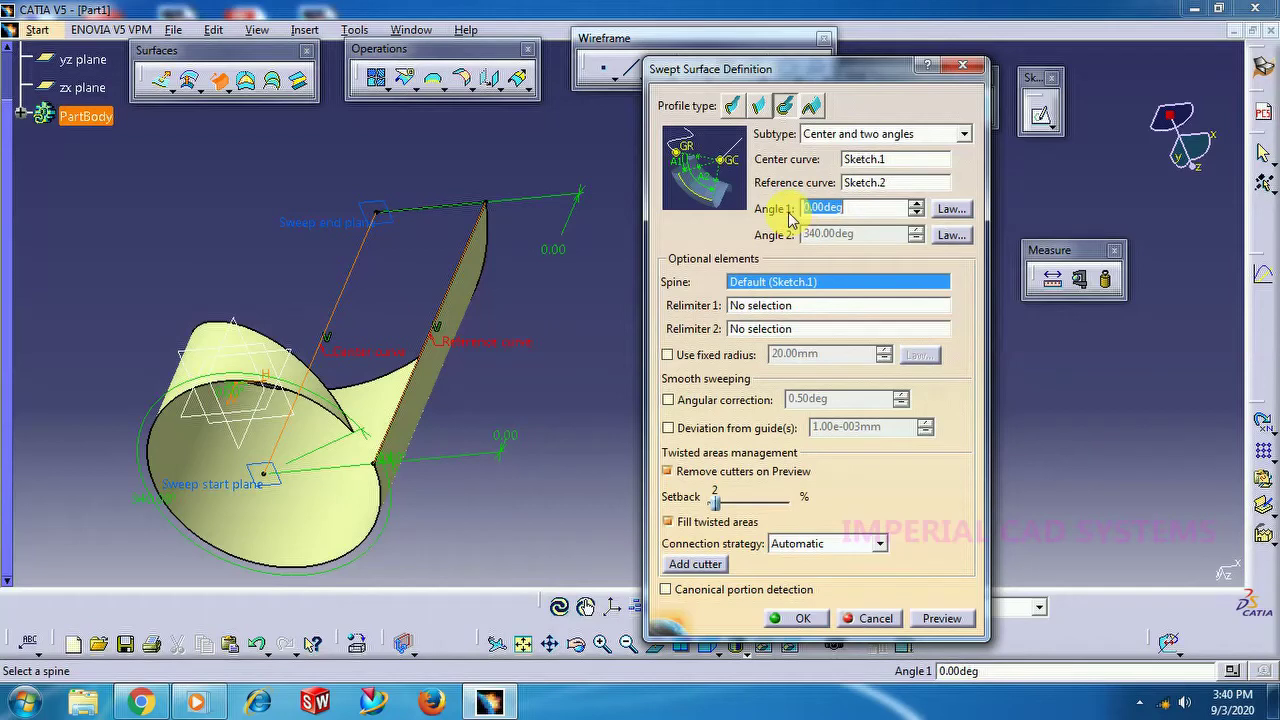
pyautogui.click(950, 209)
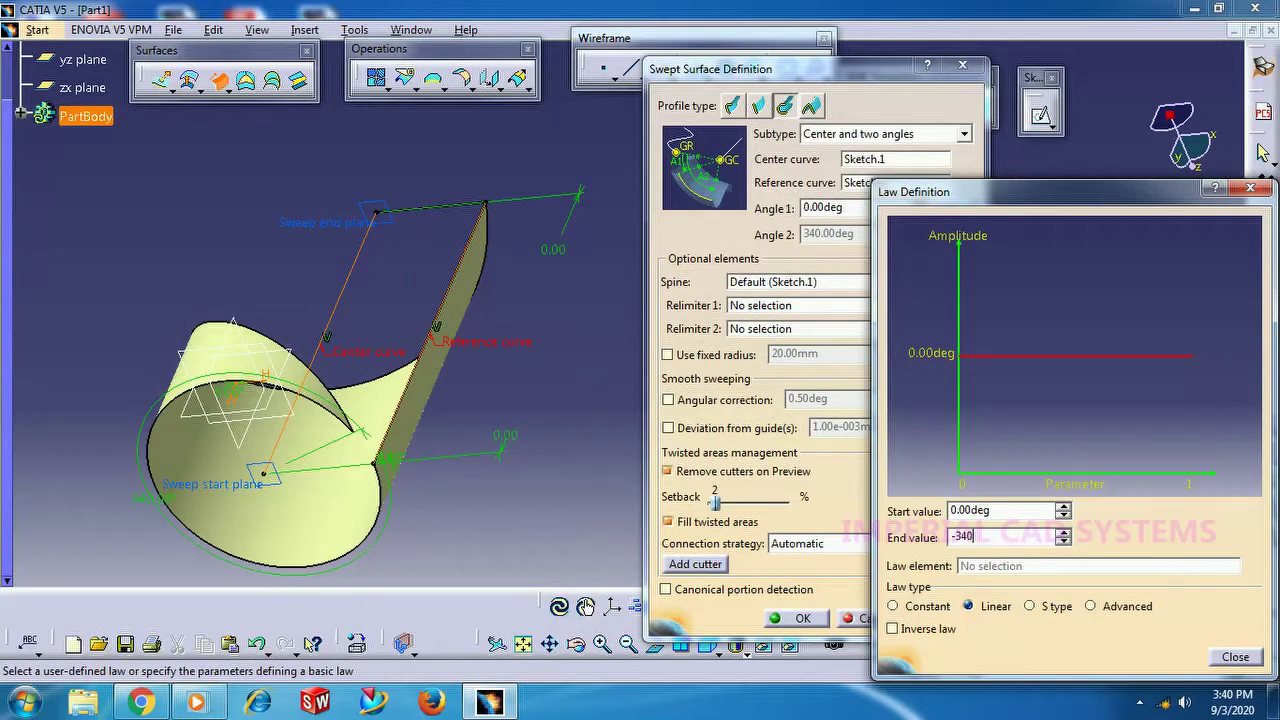
pyautogui.click(1236, 658)
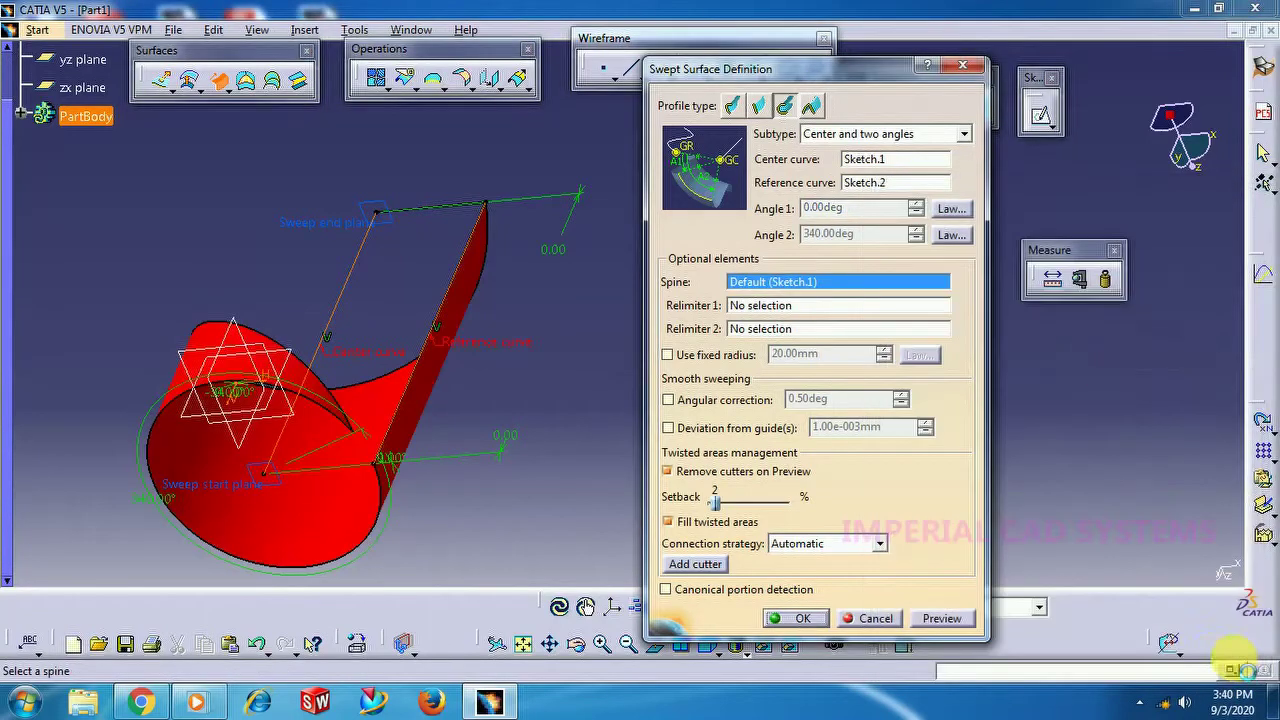
pyautogui.click(942, 618)
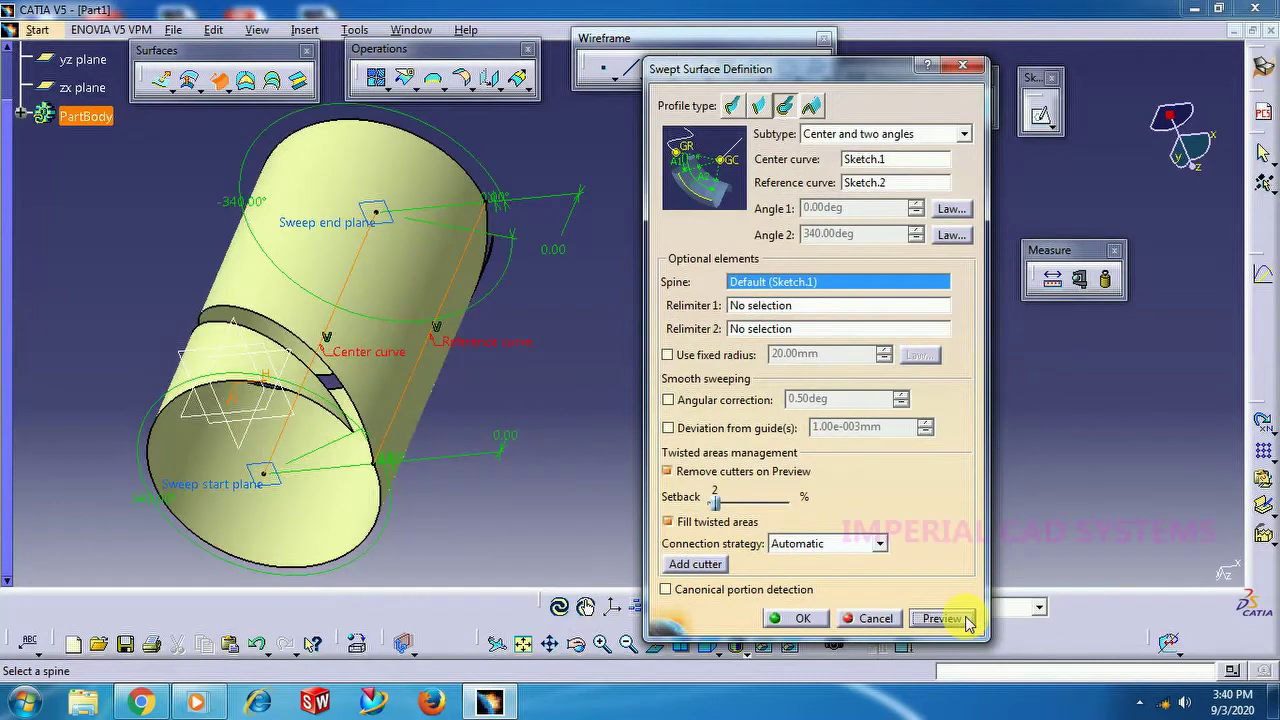
pyautogui.click(804, 619)
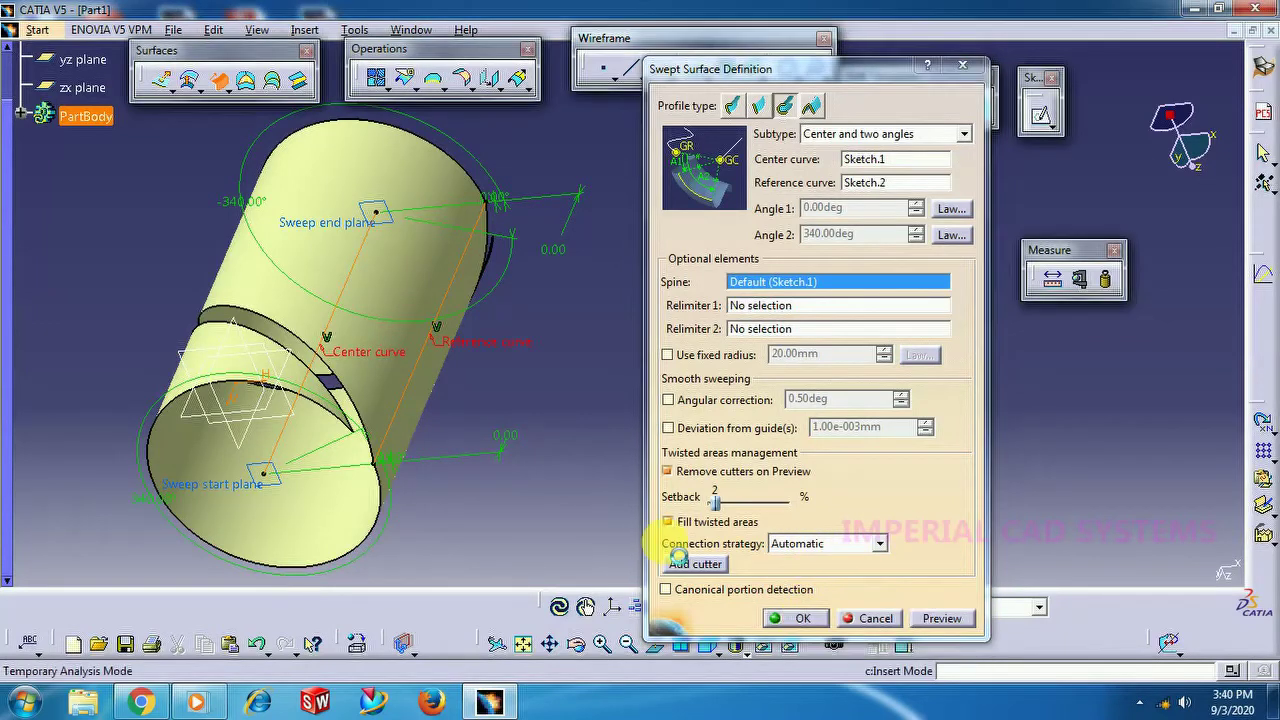
pyautogui.moveTo(560, 285)
pyautogui.mouseDown(button='middle')
pyautogui.moveTo(571, 357)
pyautogui.moveTo(366, 563)
pyautogui.moveTo(306, 211)
pyautogui.moveTo(553, 107)
pyautogui.moveTo(1051, 514)
pyautogui.mouseUp(button='middle')
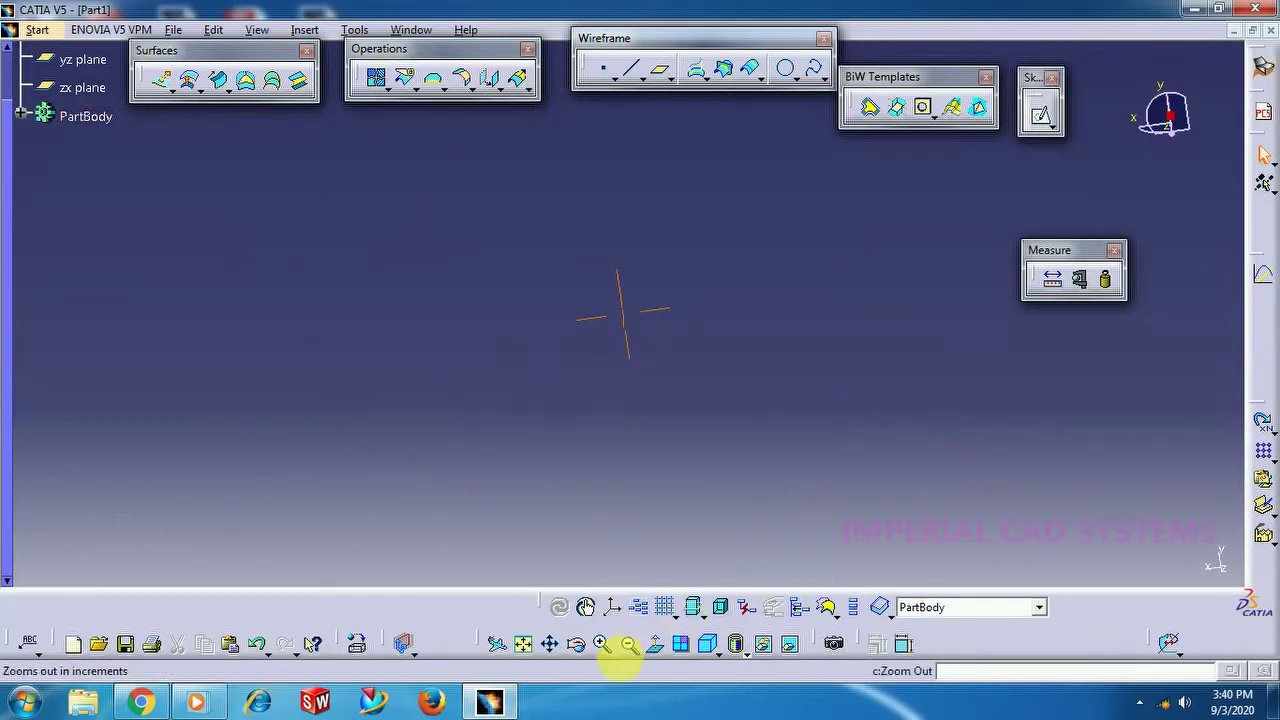
# Step: Fit the swept cylinder in view, orbit it to inspect the spiral slit, and expand the part body
pyautogui.click(534, 633)
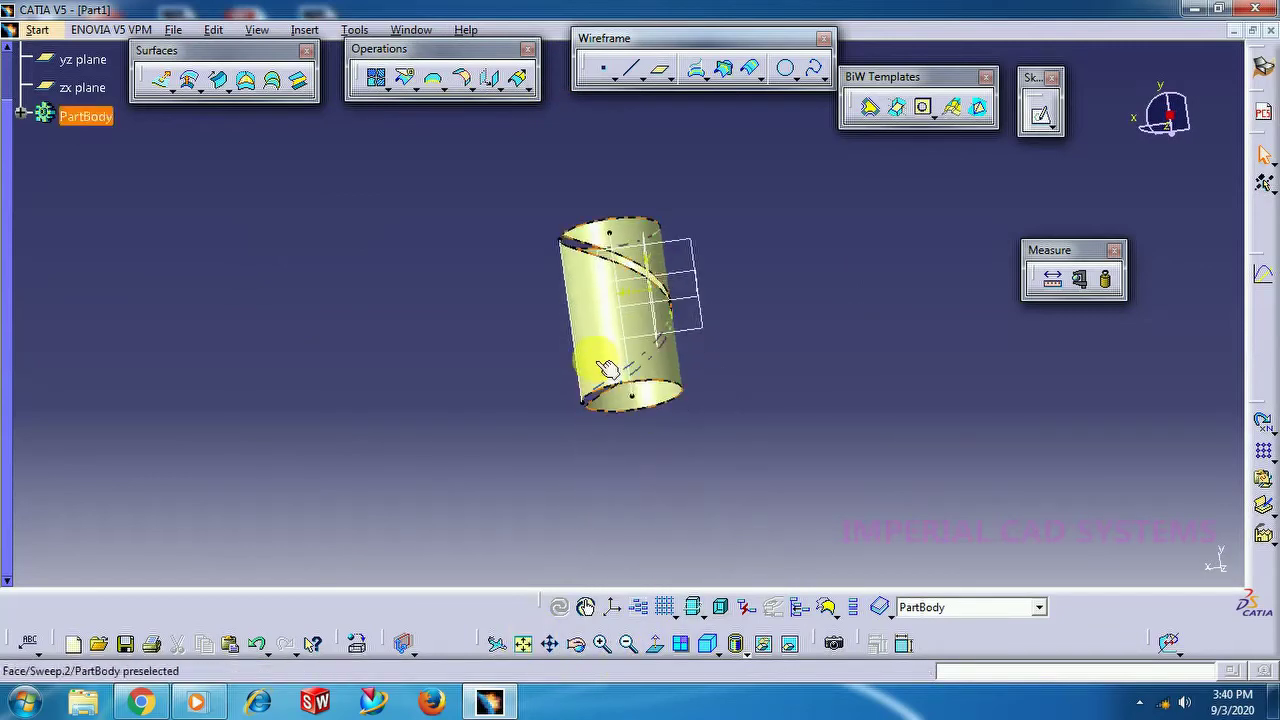
pyautogui.moveTo(810, 265); pyautogui.dragTo(528, 481, button='middle')
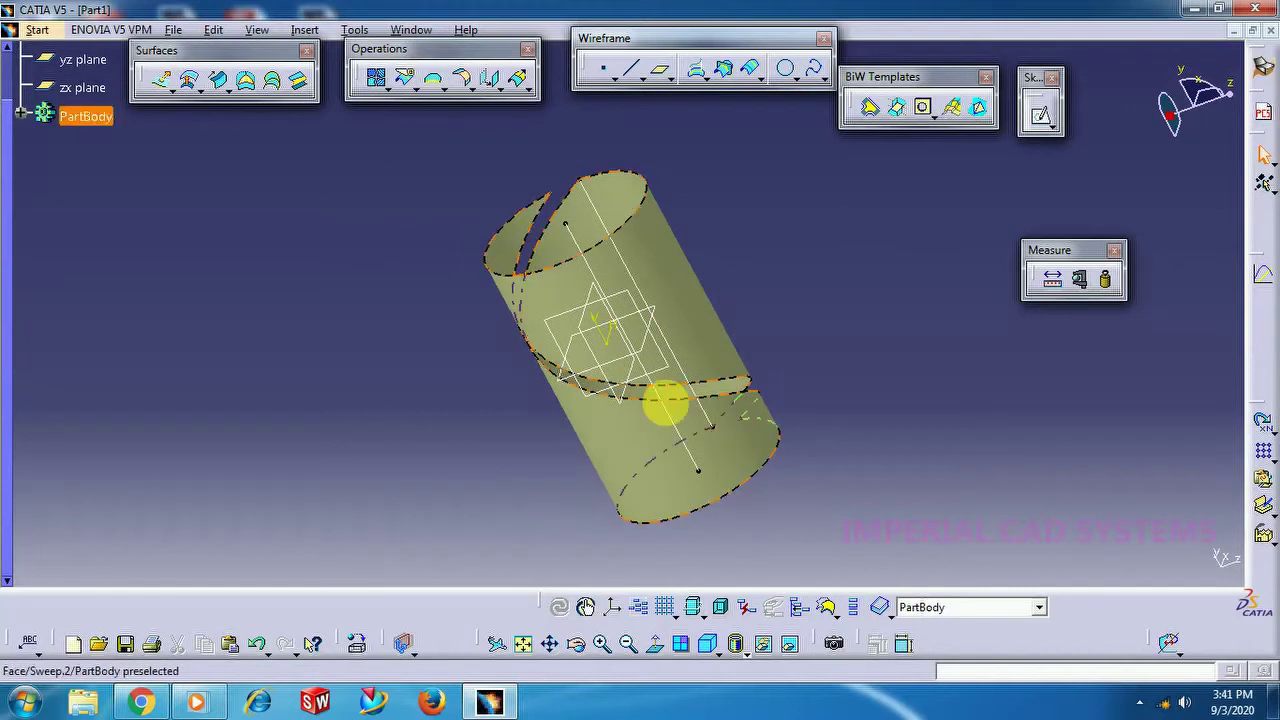
pyautogui.click(24, 116)
# Step: Edit Sweep.2 so Angle 2's law starts at 320° and Angle 1's law ends at -320°, then preview and confirm
pyautogui.doubleClick(100, 203)
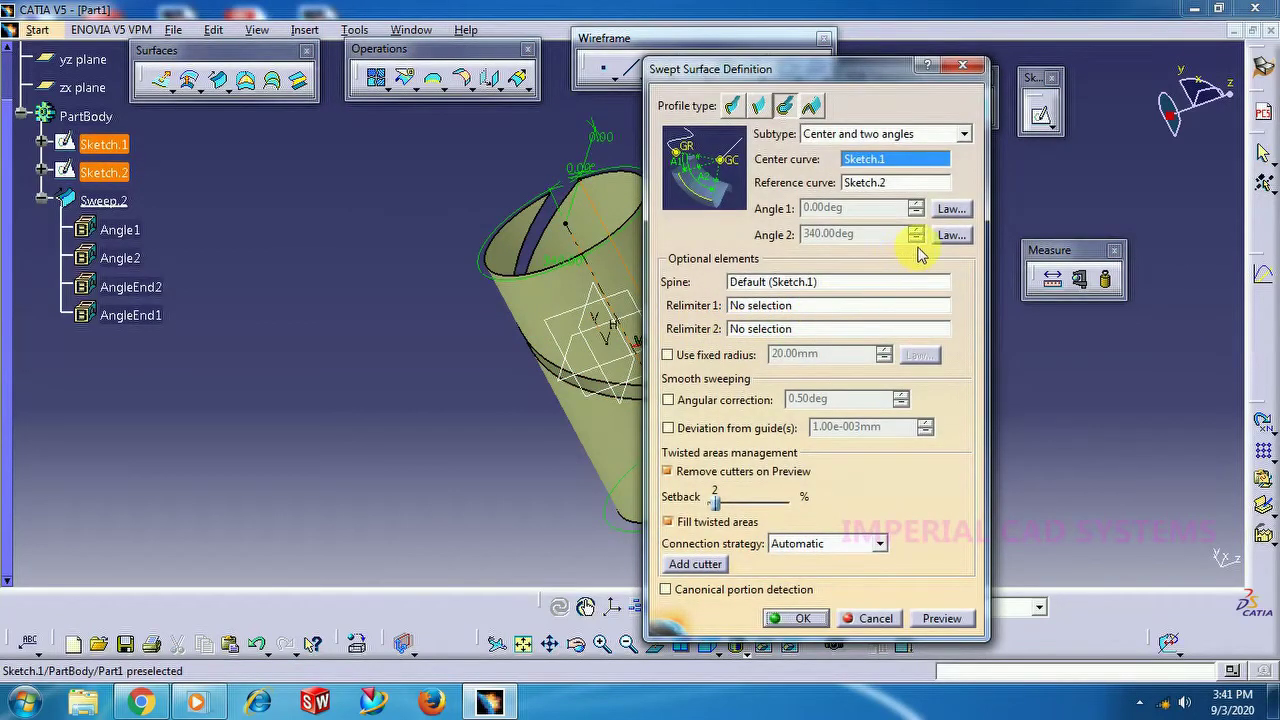
pyautogui.click(949, 234)
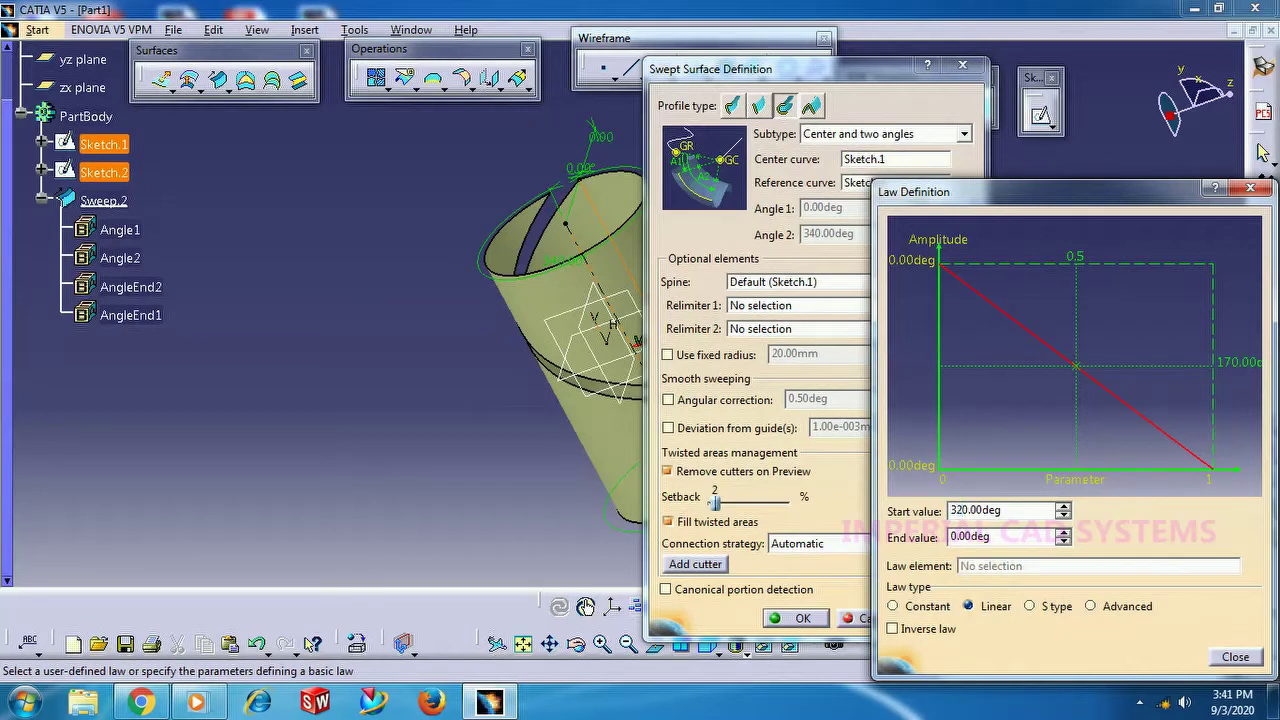
pyautogui.click(1234, 658)
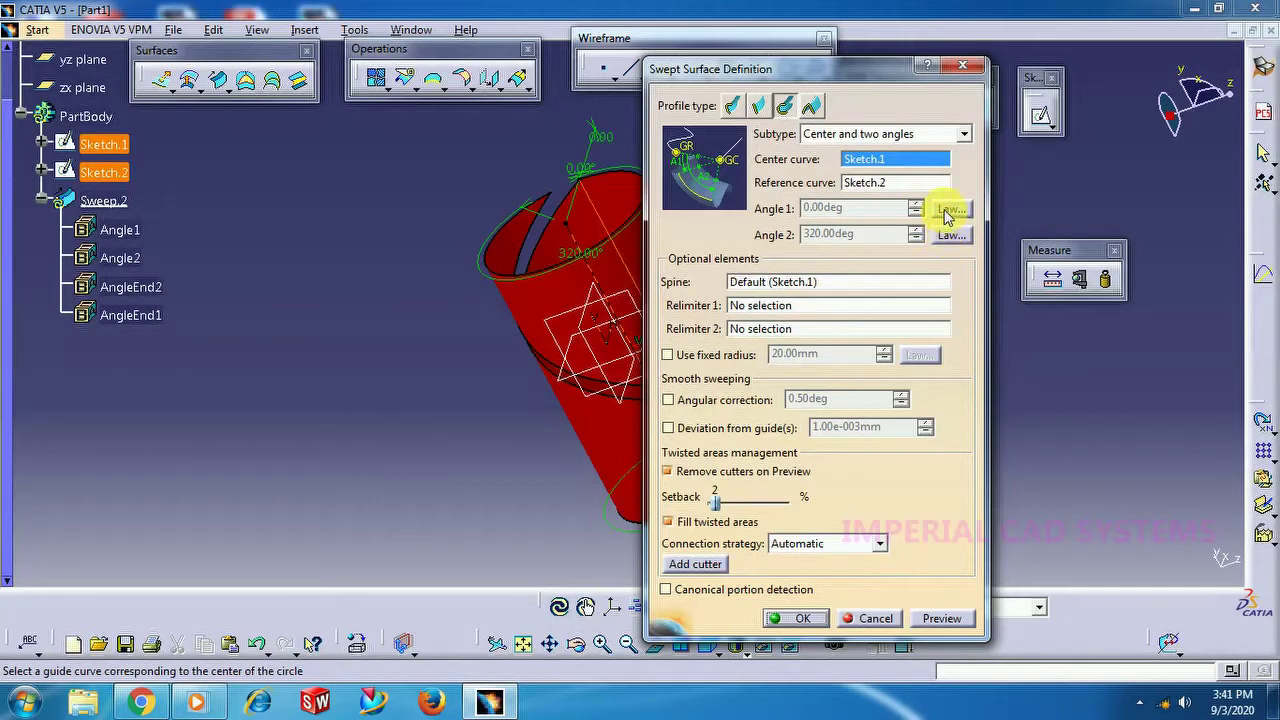
pyautogui.click(949, 209)
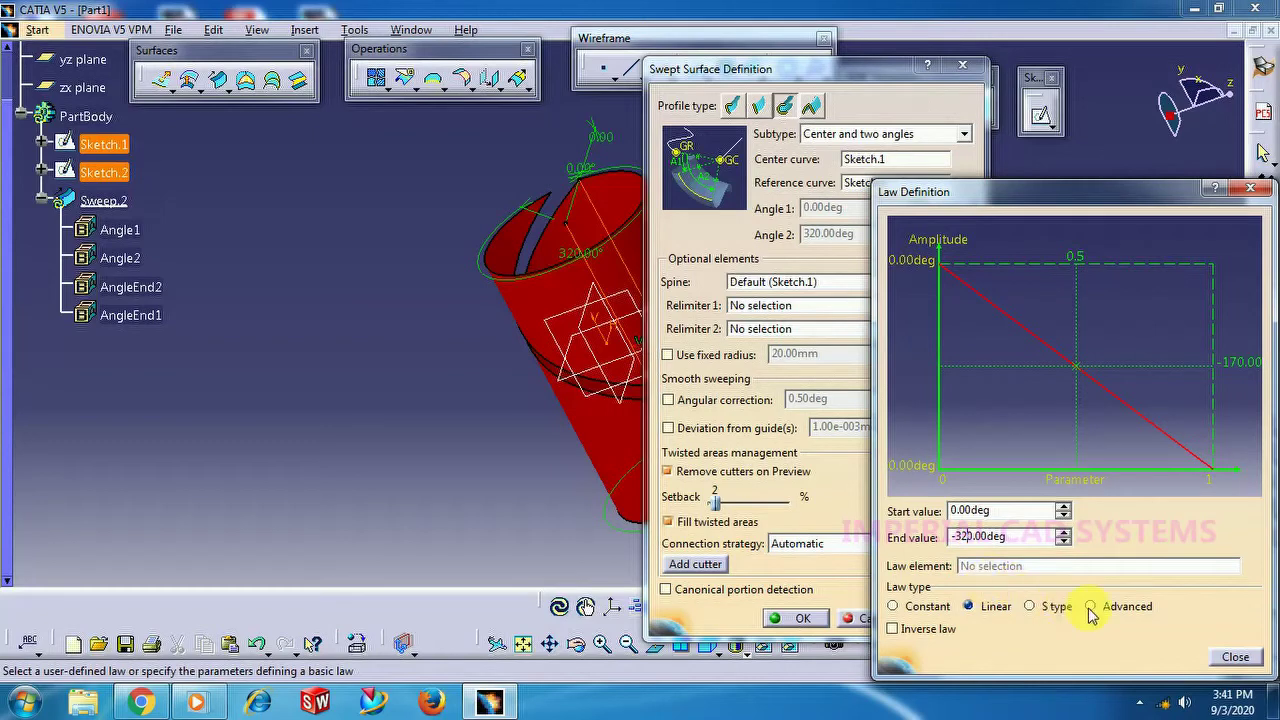
pyautogui.click(1236, 657)
pyautogui.moveTo(467, 404); pyautogui.dragTo(833, 592, button='middle')
pyautogui.click(940, 618)
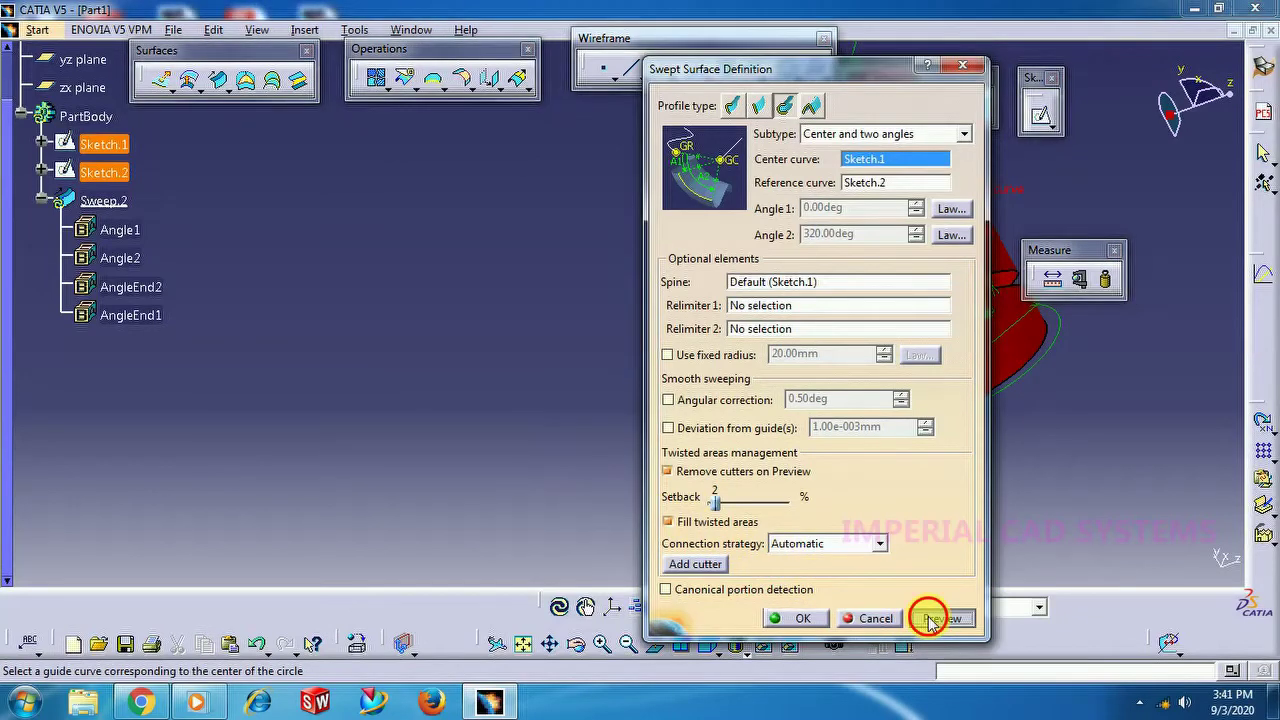
pyautogui.moveTo(612, 450); pyautogui.dragTo(120, 428, button='middle')
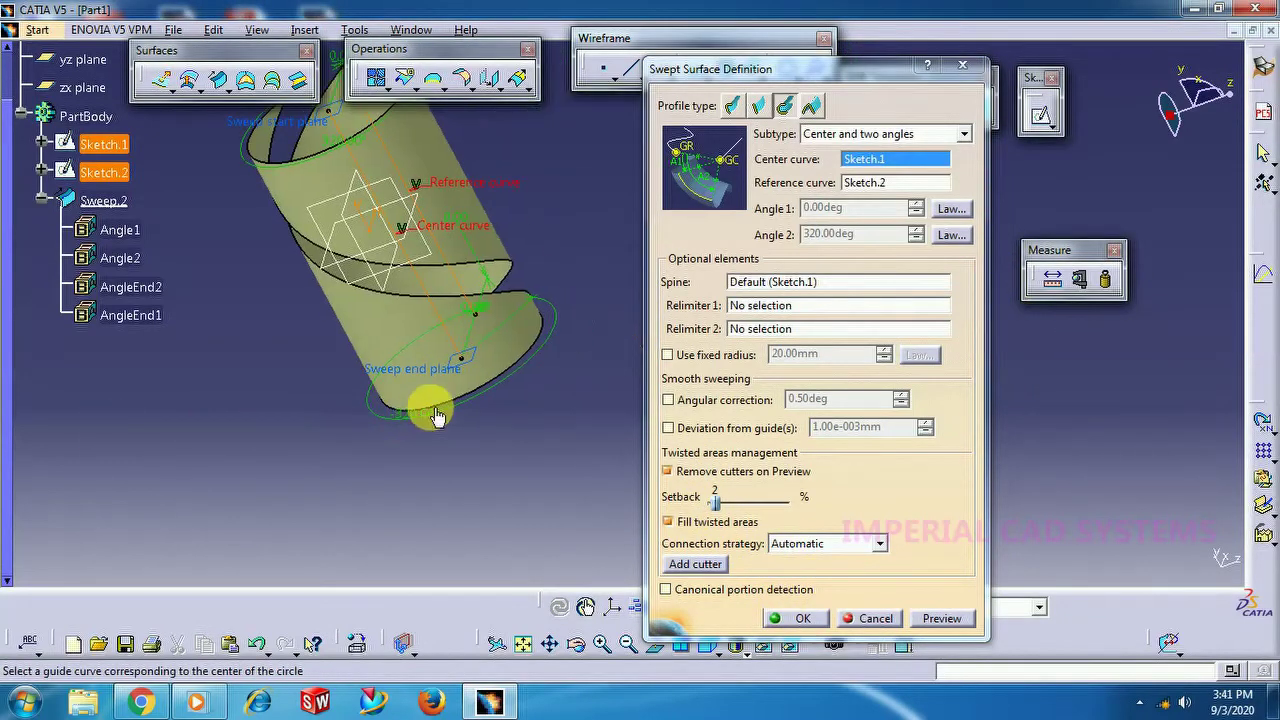
pyautogui.click(796, 618)
# Step: Re-centre the view and orbit the rebuilt 320° slit cylinder so it stands upright
pyautogui.middleClick(398, 456)
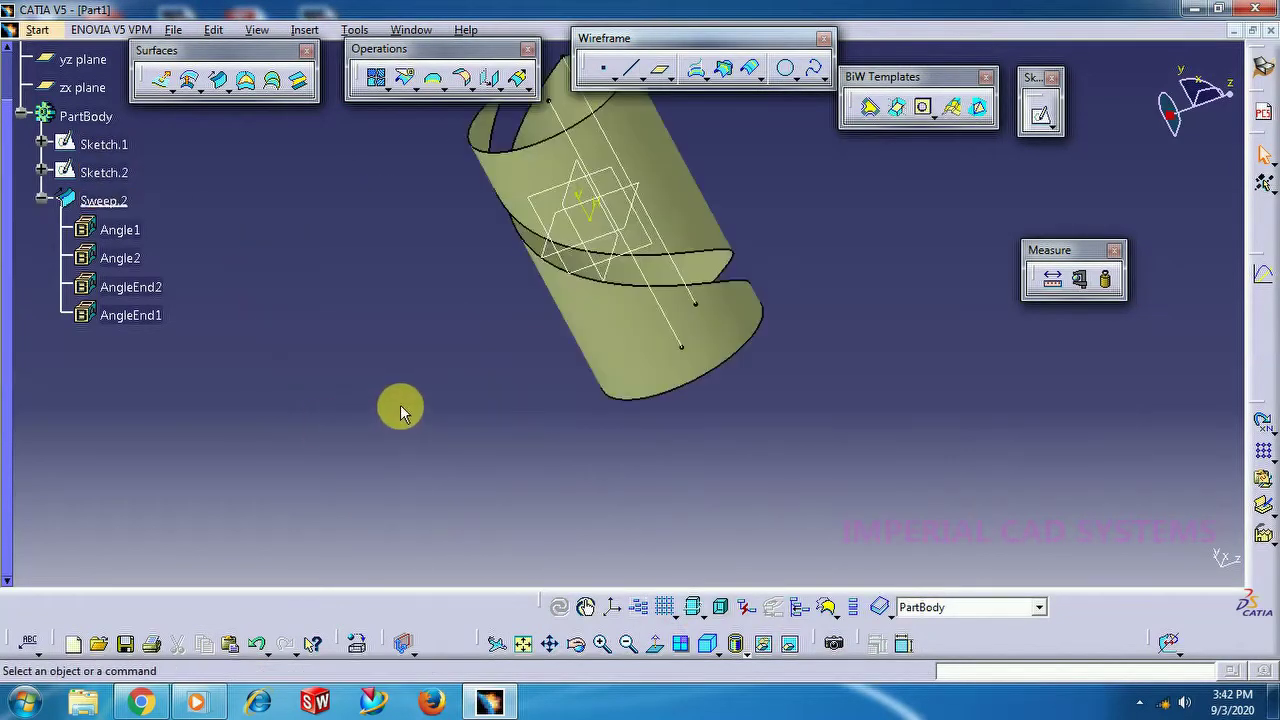
pyautogui.moveTo(400, 413); pyautogui.dragTo(423, 314, button='middle')
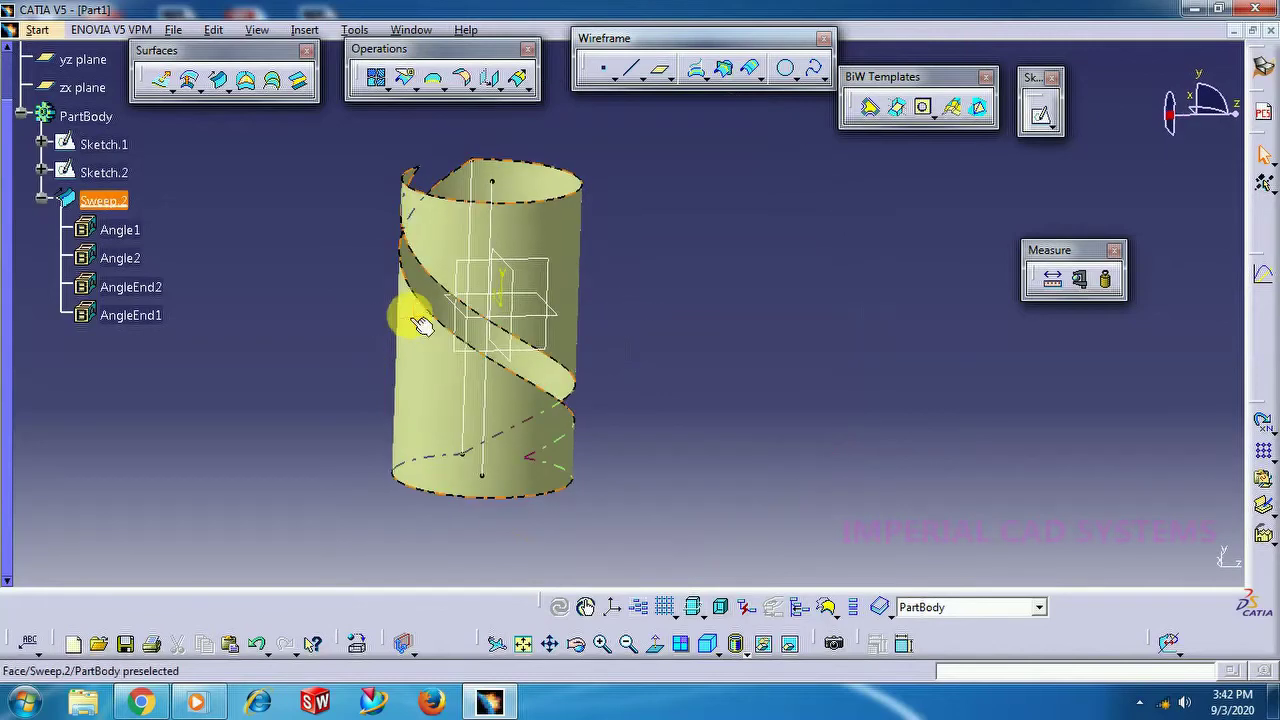
pyautogui.middleClick(391, 397)
# Step: Reopen Sweep.2 and give the second angle an S-type law running 320° to 0°
pyautogui.doubleClick(120, 203)
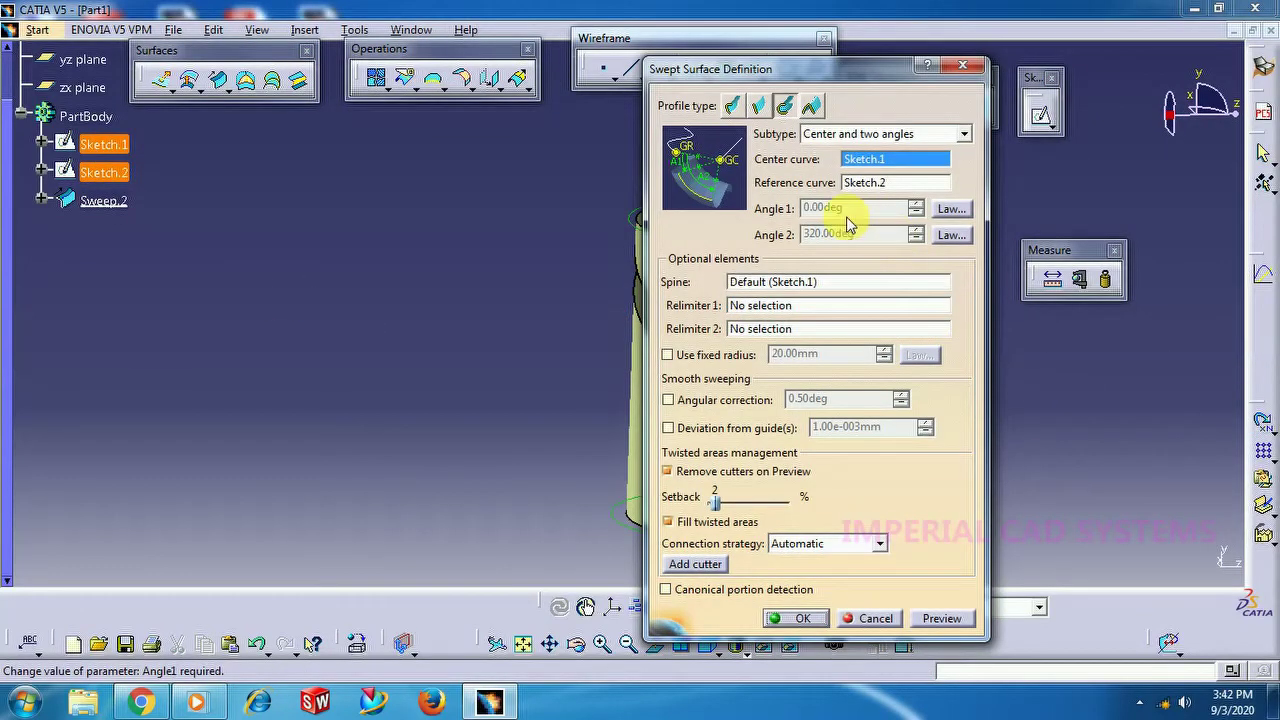
pyautogui.click(947, 209)
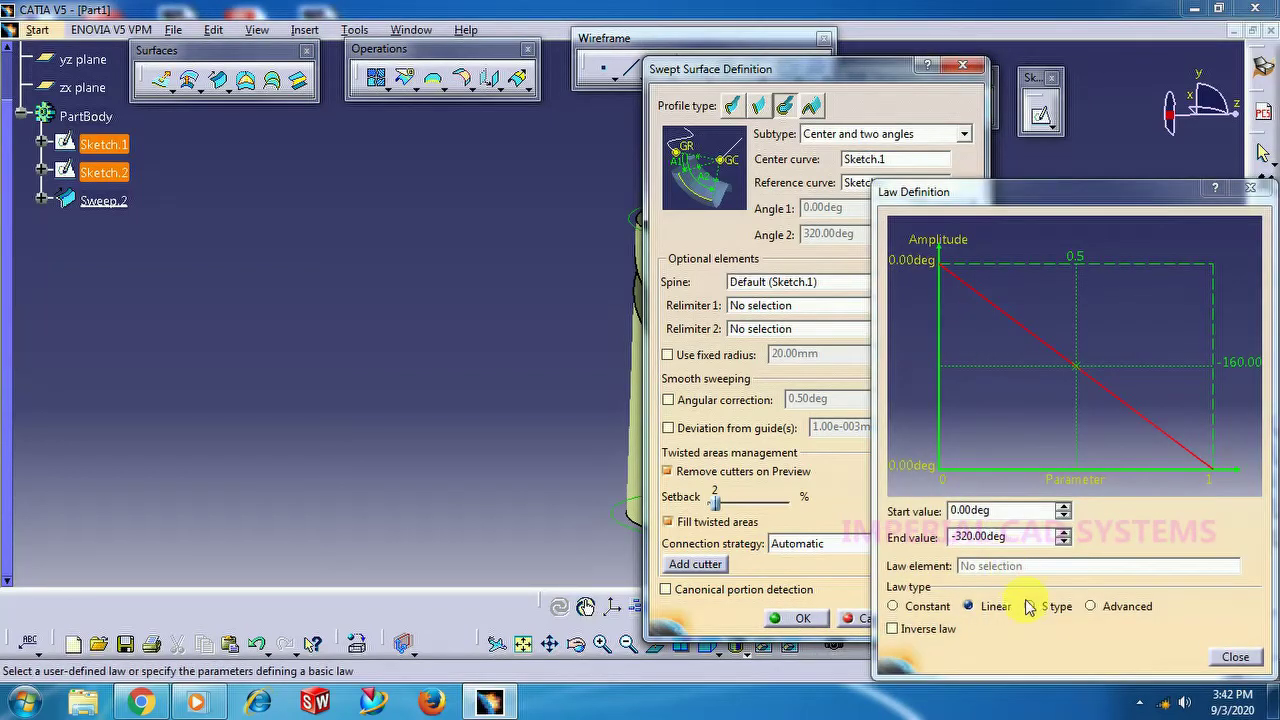
pyautogui.click(1236, 658)
pyautogui.click(951, 236)
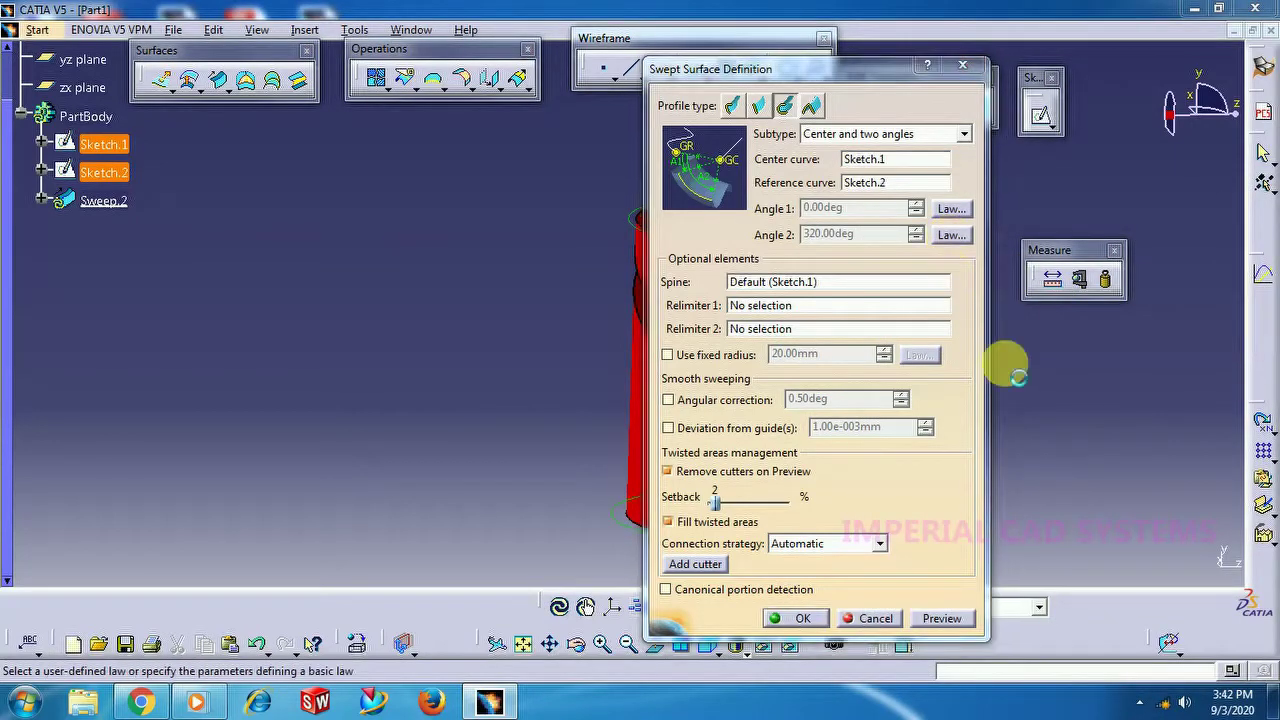
pyautogui.click(1058, 607)
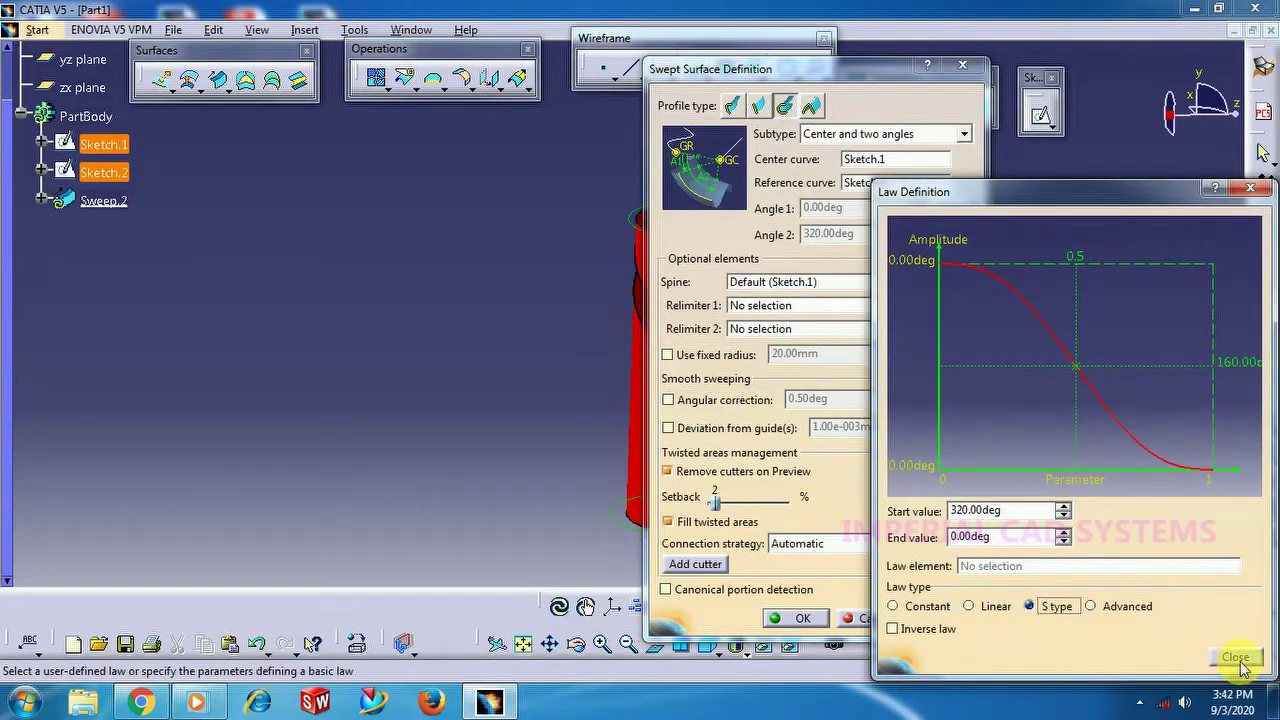
pyautogui.click(1236, 658)
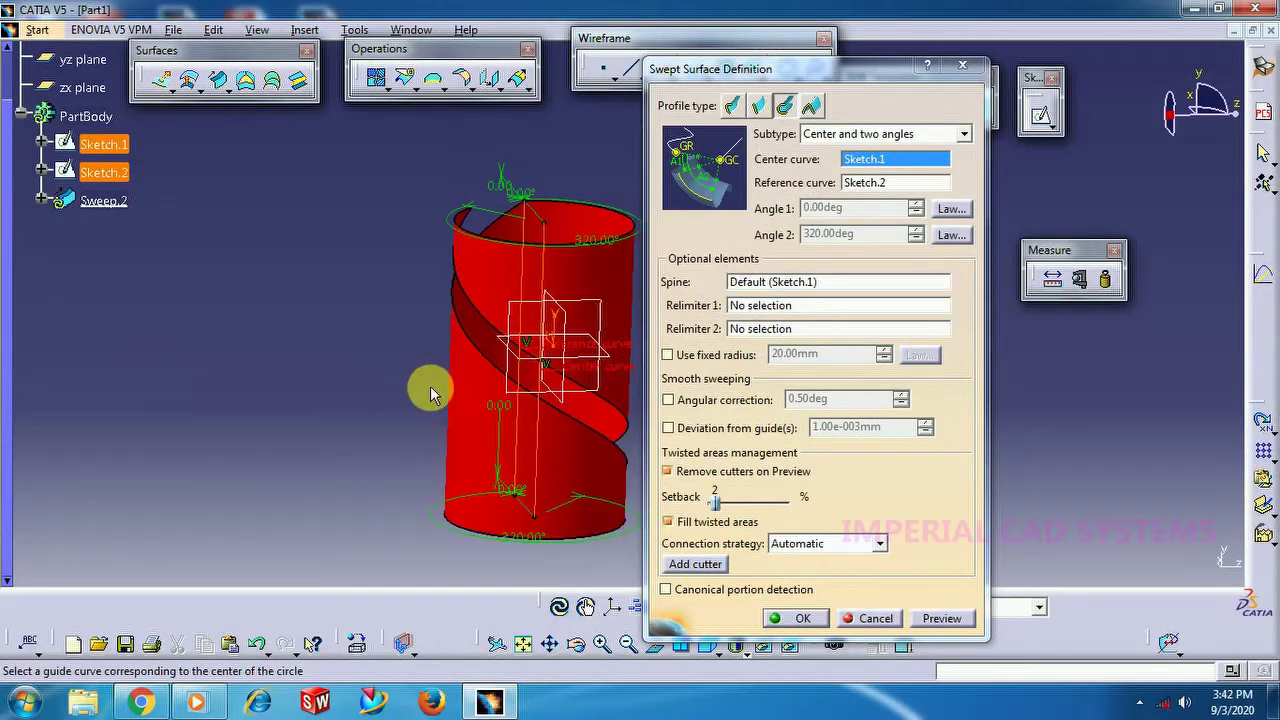
# Step: Preview and confirm the swept surface, then orbit around the curving-slit cylinder
pyautogui.moveTo(400, 390); pyautogui.dragTo(531, 311, button='middle')
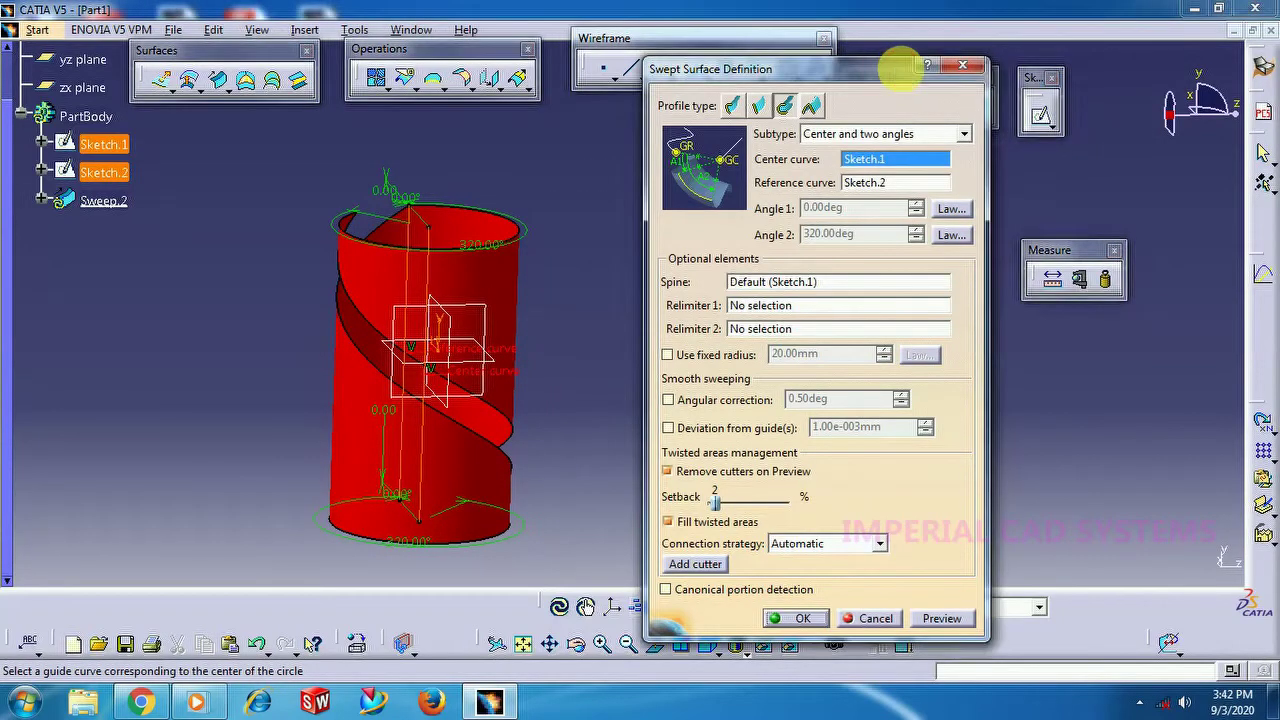
pyautogui.moveTo(909, 66); pyautogui.dragTo(1002, 60)
pyautogui.click(1052, 620)
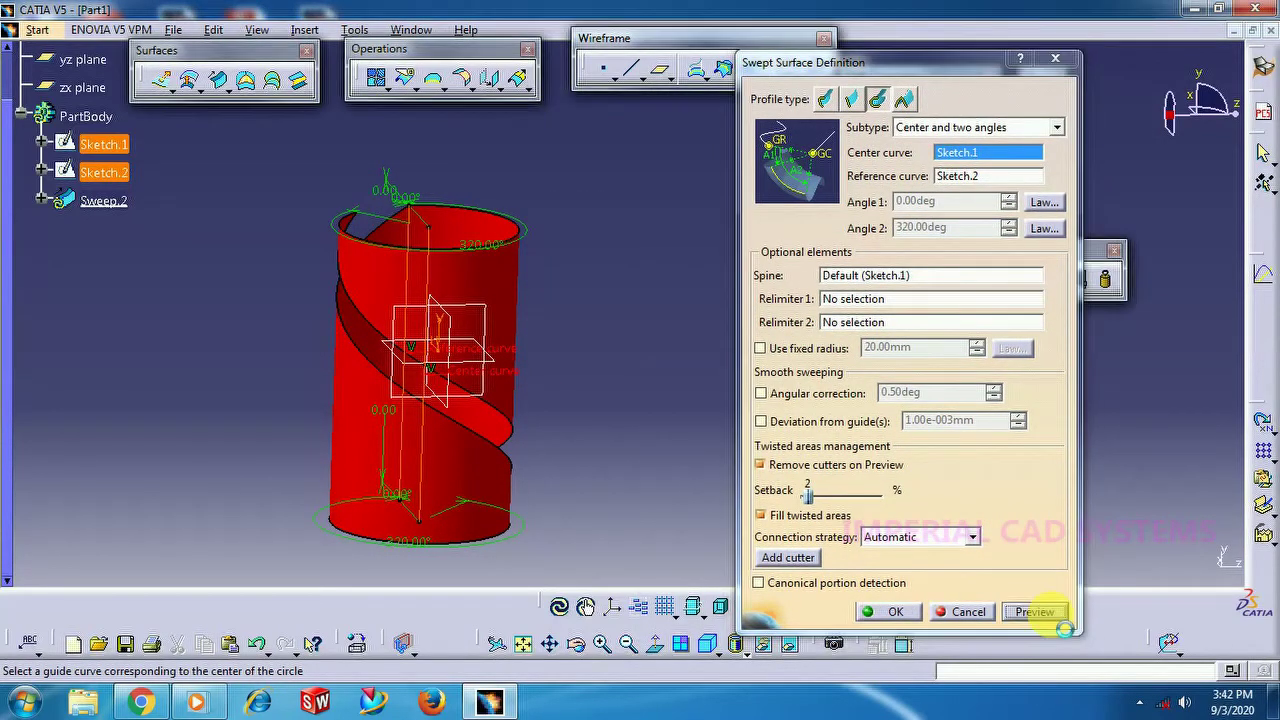
pyautogui.click(910, 614)
pyautogui.moveTo(250, 300); pyautogui.dragTo(427, 440, button='middle')
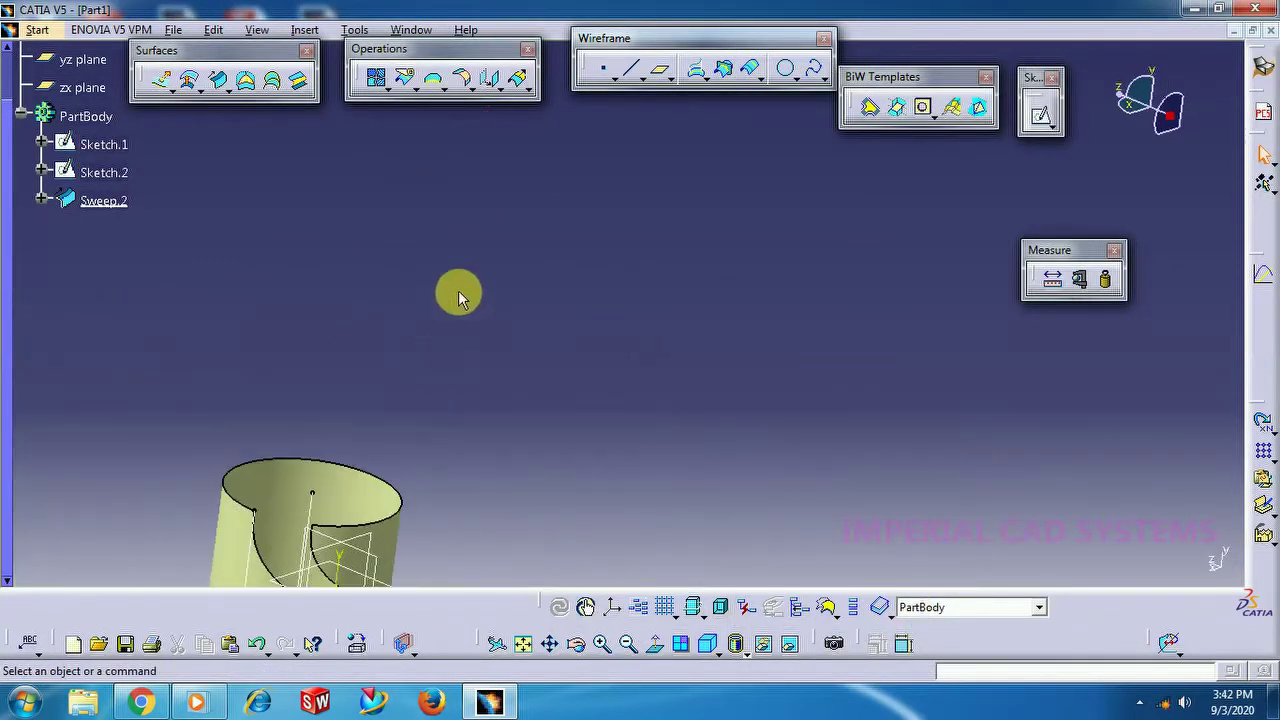
pyautogui.moveTo(500, 245); pyautogui.dragTo(575, 195, button='middle')
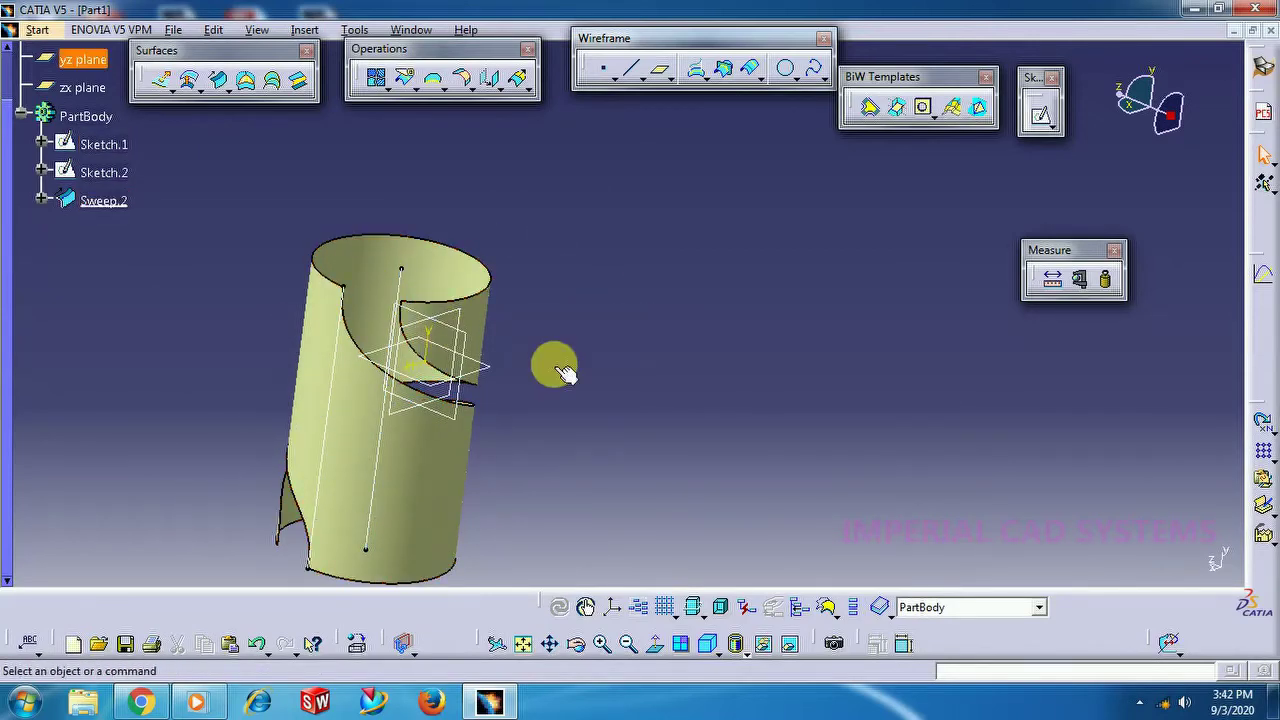
pyautogui.moveTo(590, 378); pyautogui.dragTo(382, 460, button='middle')
pyautogui.moveTo(837, 237); pyautogui.dragTo(669, 257, button='middle')
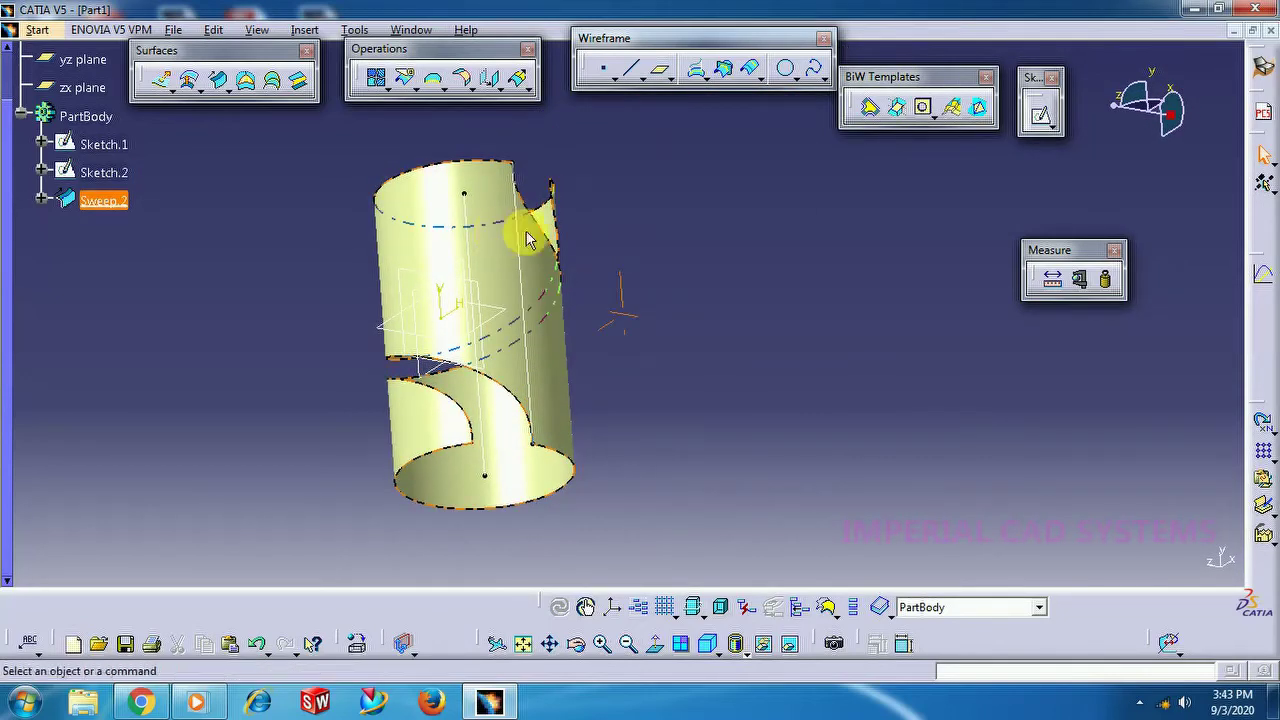
pyautogui.moveTo(527, 240); pyautogui.dragTo(591, 240, button='middle')
pyautogui.moveTo(677, 260); pyautogui.dragTo(551, 354, button='middle')
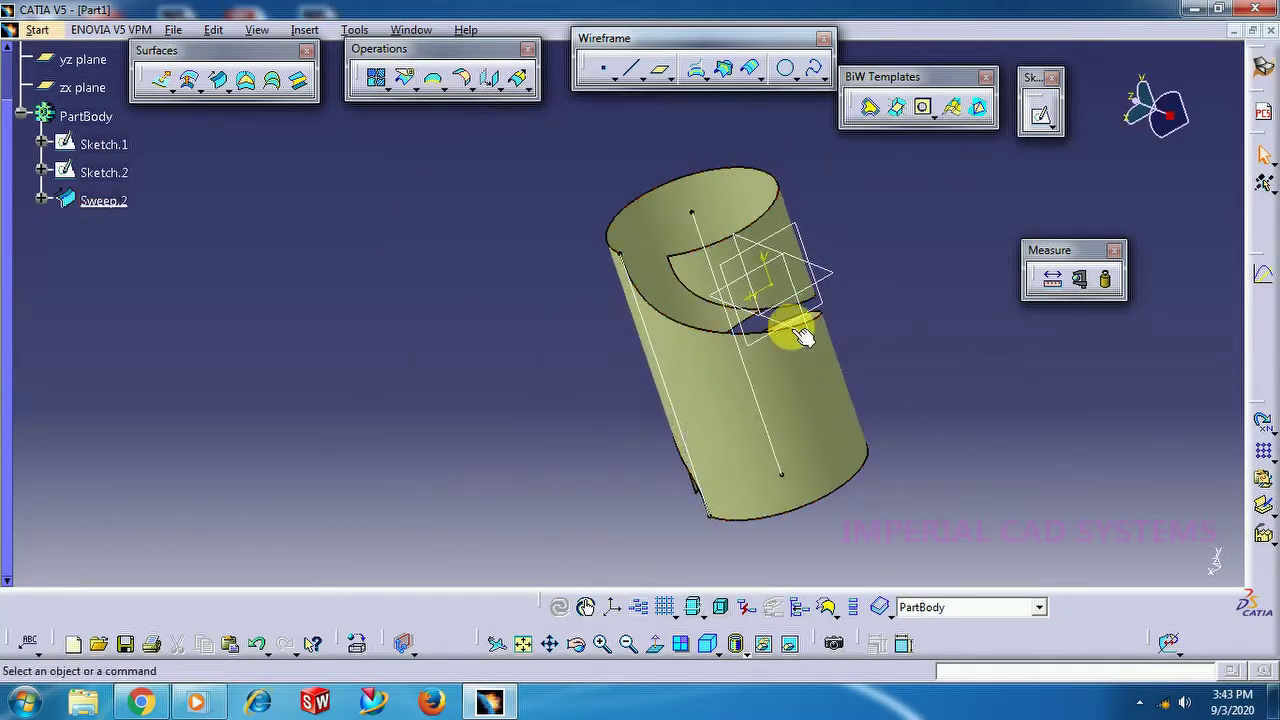
pyautogui.moveTo(766, 363); pyautogui.dragTo(690, 292, button='middle')
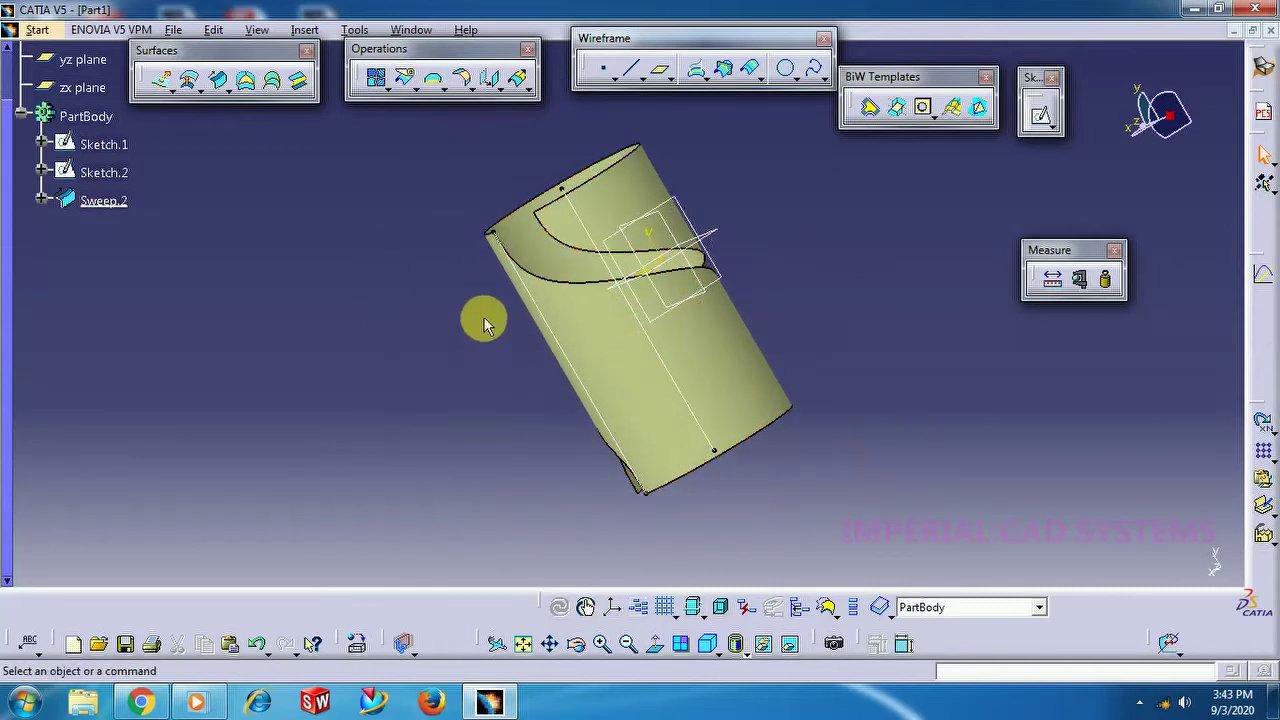
pyautogui.click(38, 30)
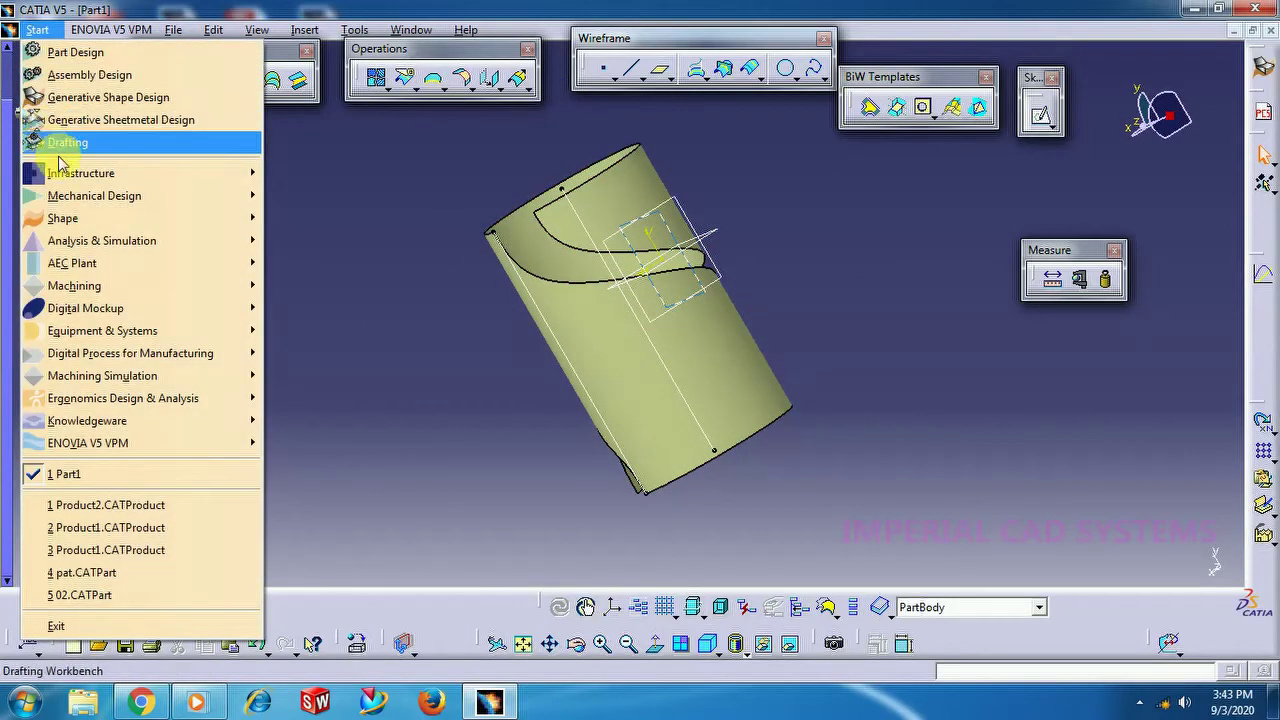
# Step: Switch to Part Design and thicken Sweep.2 into ThickSurface.1 with a 1 mm first offset
pyautogui.moveTo(73, 200)
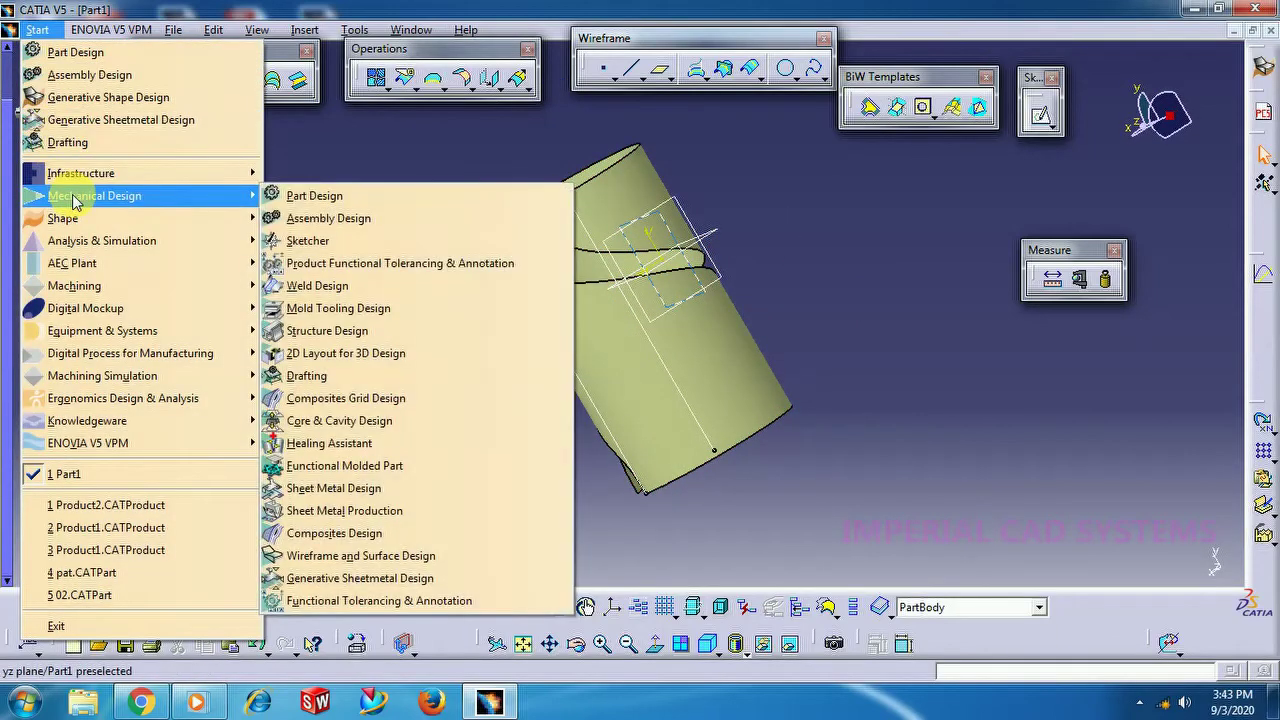
pyautogui.click(312, 196)
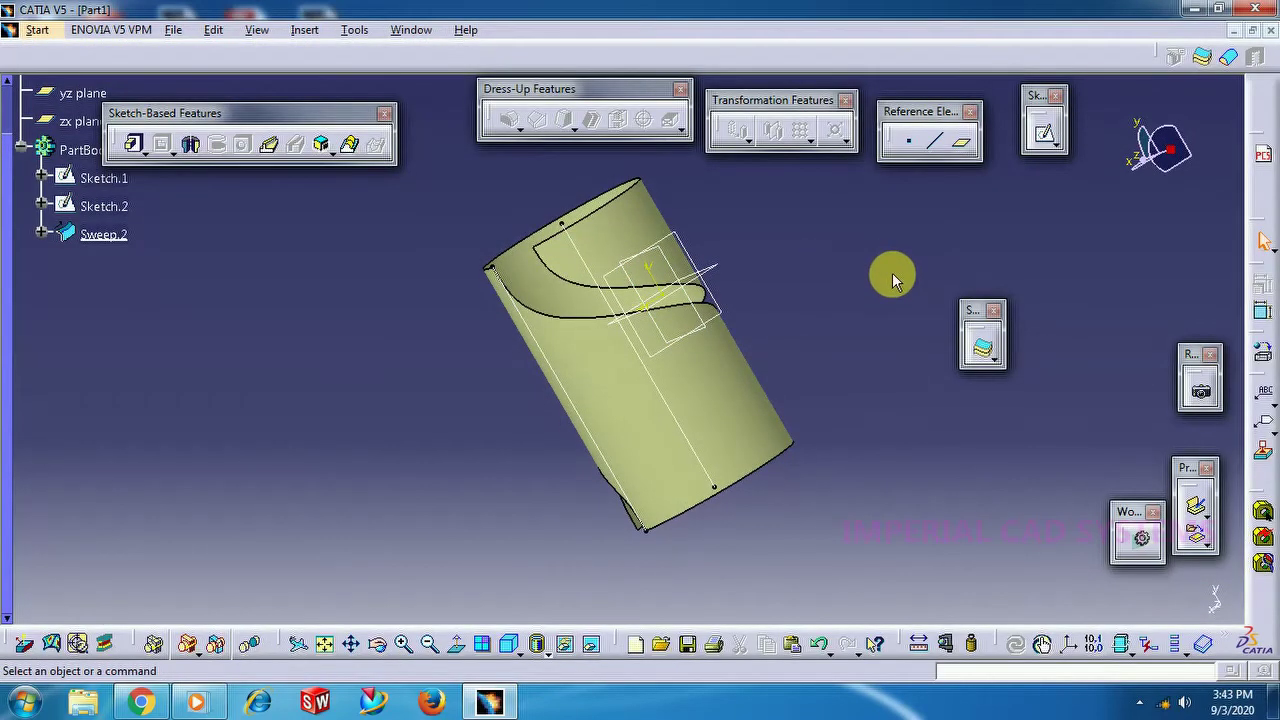
pyautogui.moveTo(894, 274); pyautogui.dragTo(851, 289, button='middle')
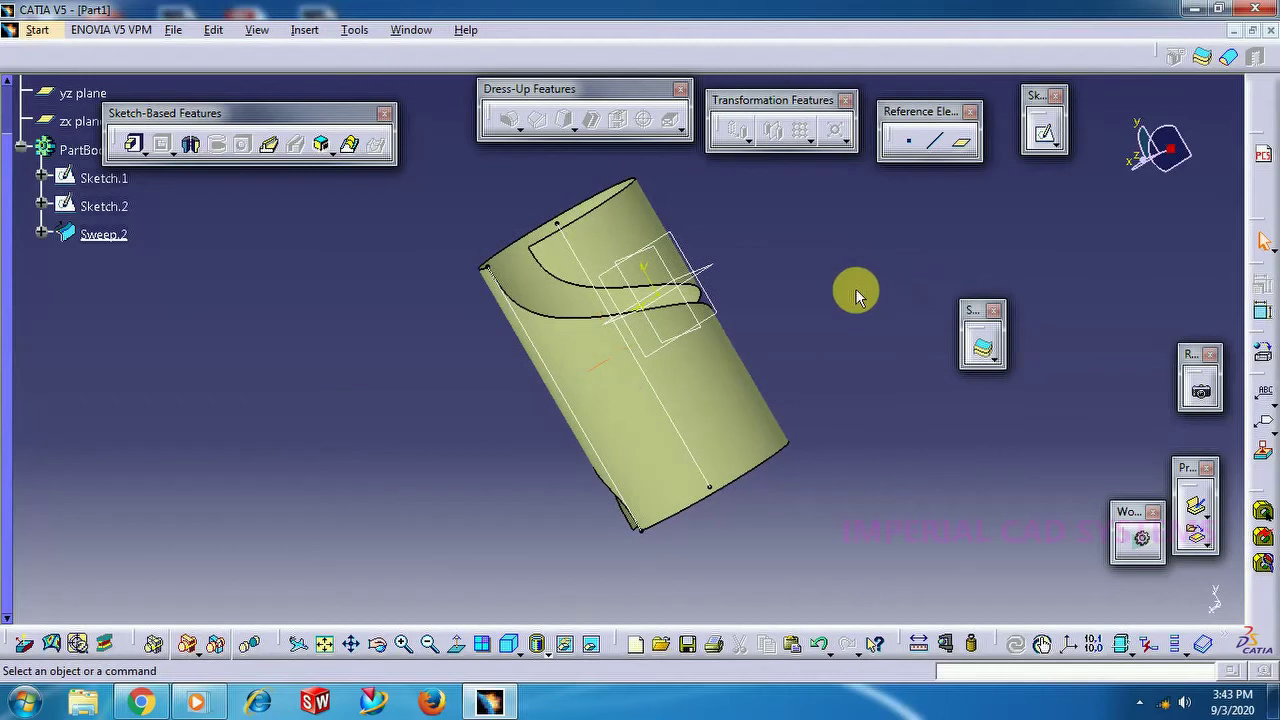
pyautogui.click(981, 345)
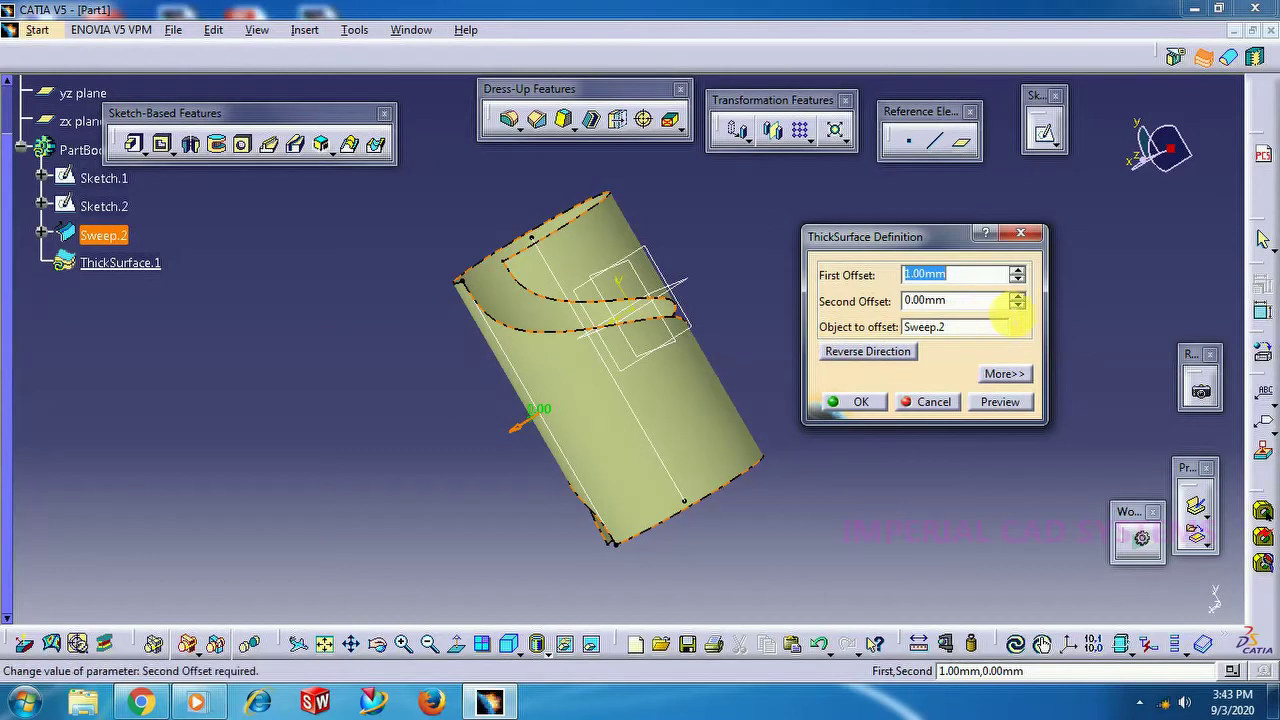
pyautogui.click(1017, 295)
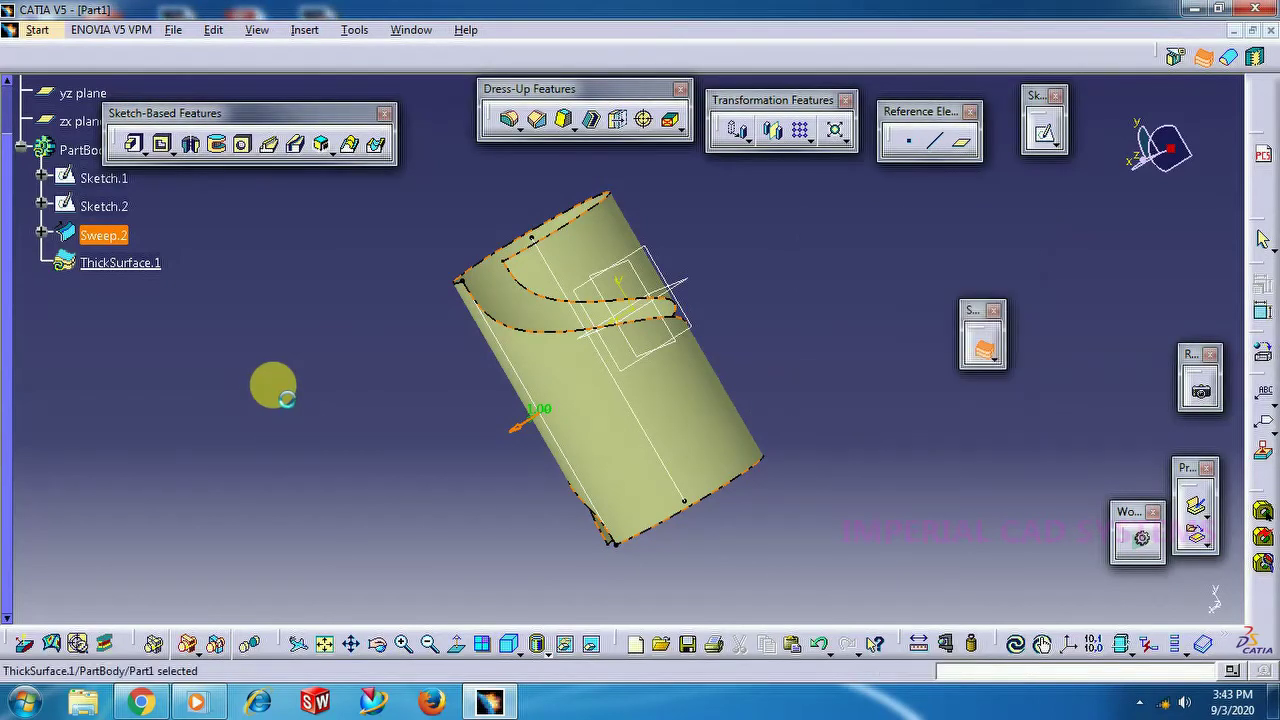
pyautogui.click(288, 365)
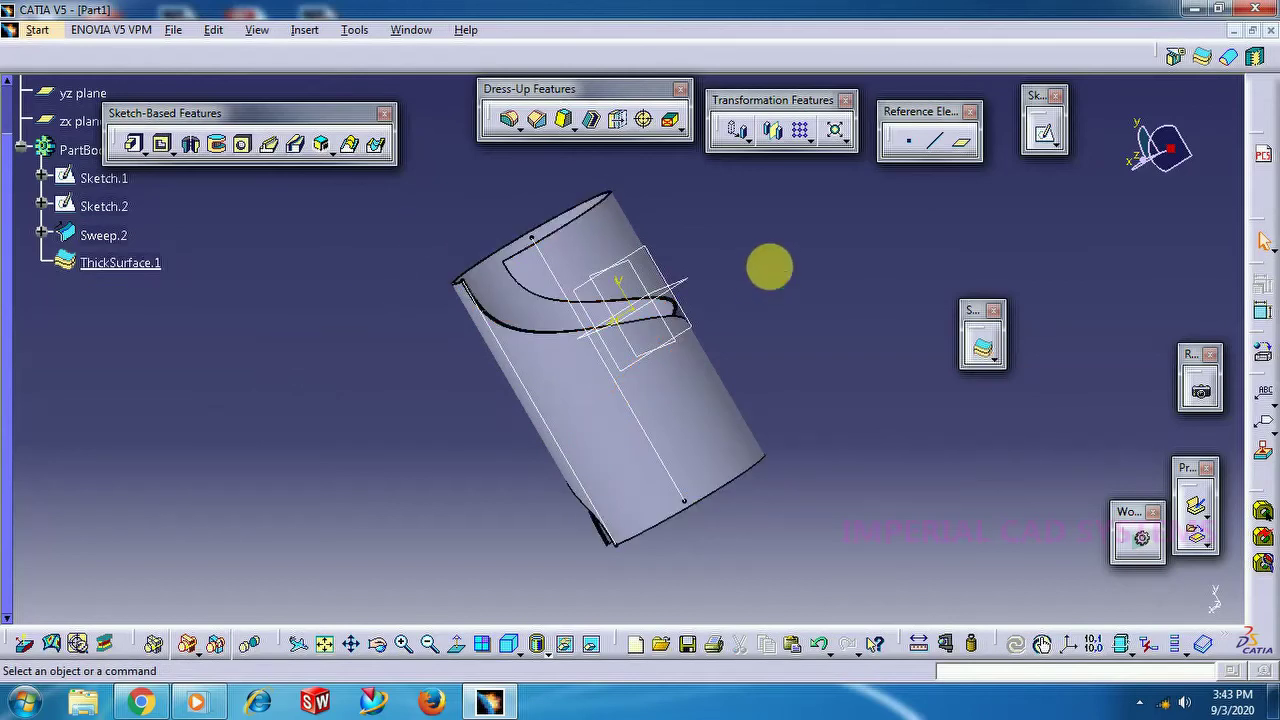
# Step: Set ThickSurface.1's fill colour to tan in its graphic properties
pyautogui.moveTo(766, 266); pyautogui.dragTo(752, 220, button='middle')
pyautogui.click(120, 263)
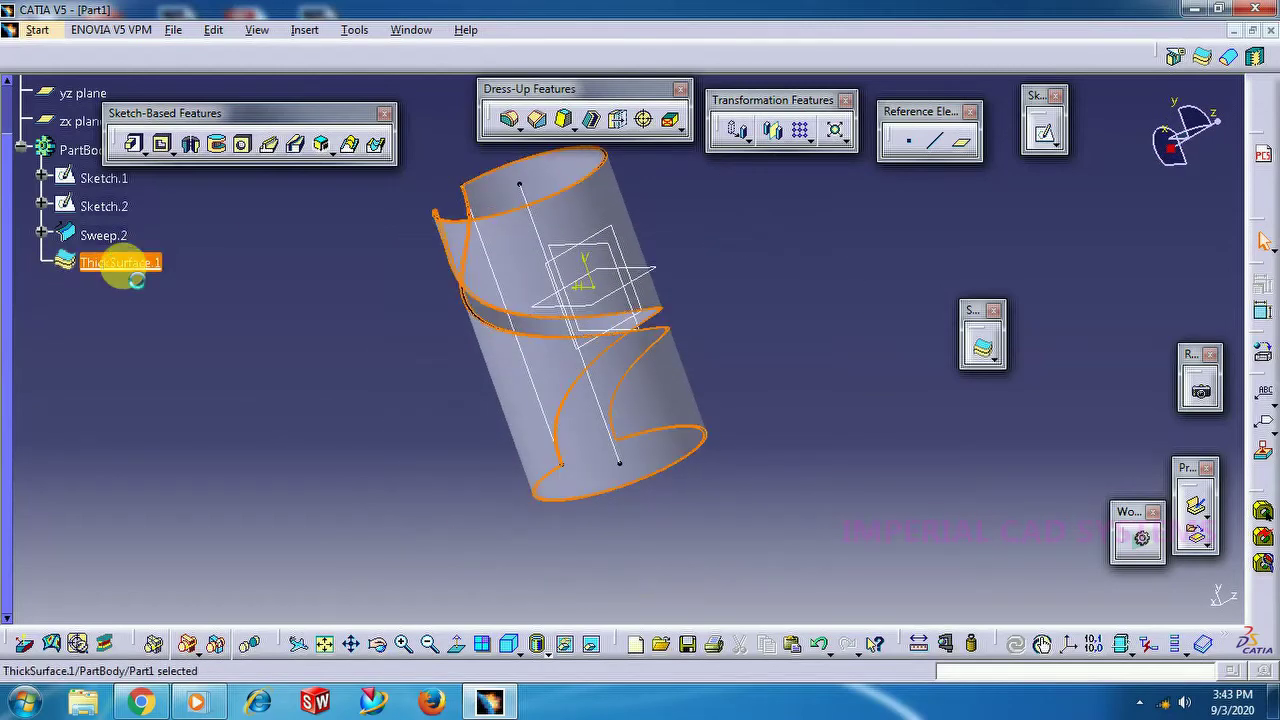
pyautogui.rightClick(122, 264)
pyautogui.click(175, 346)
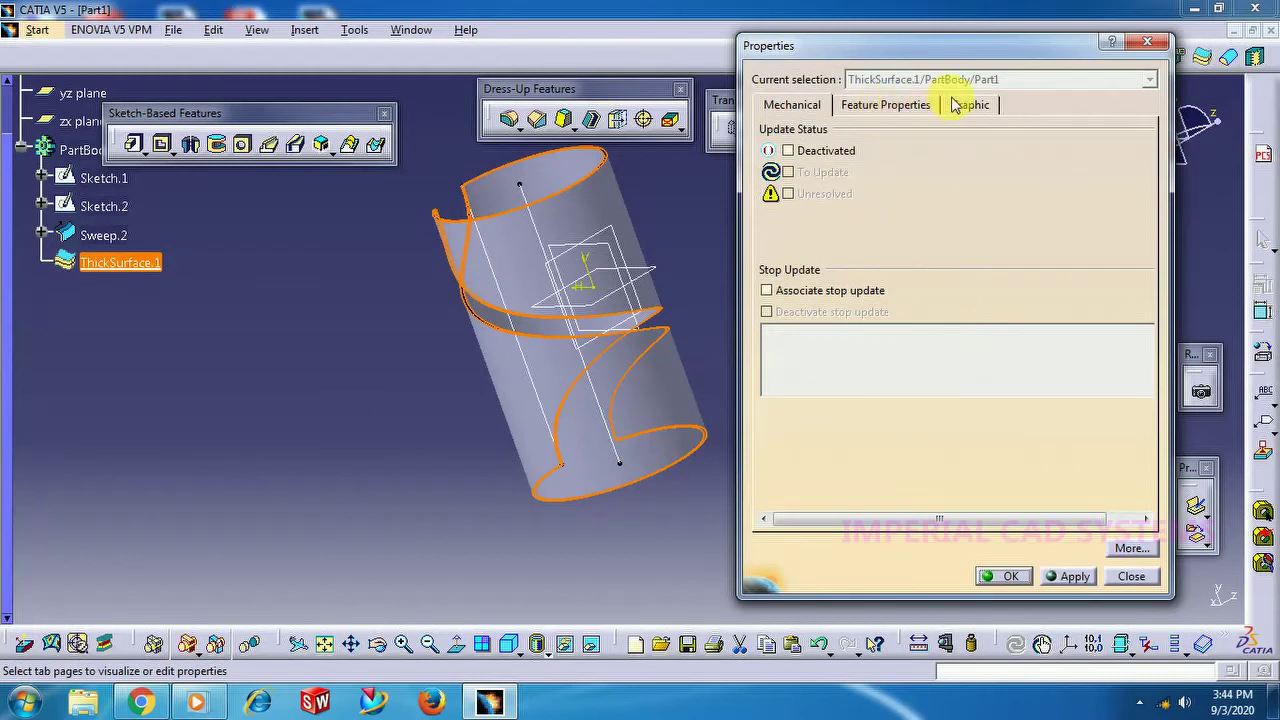
pyautogui.click(960, 105)
pyautogui.click(828, 165)
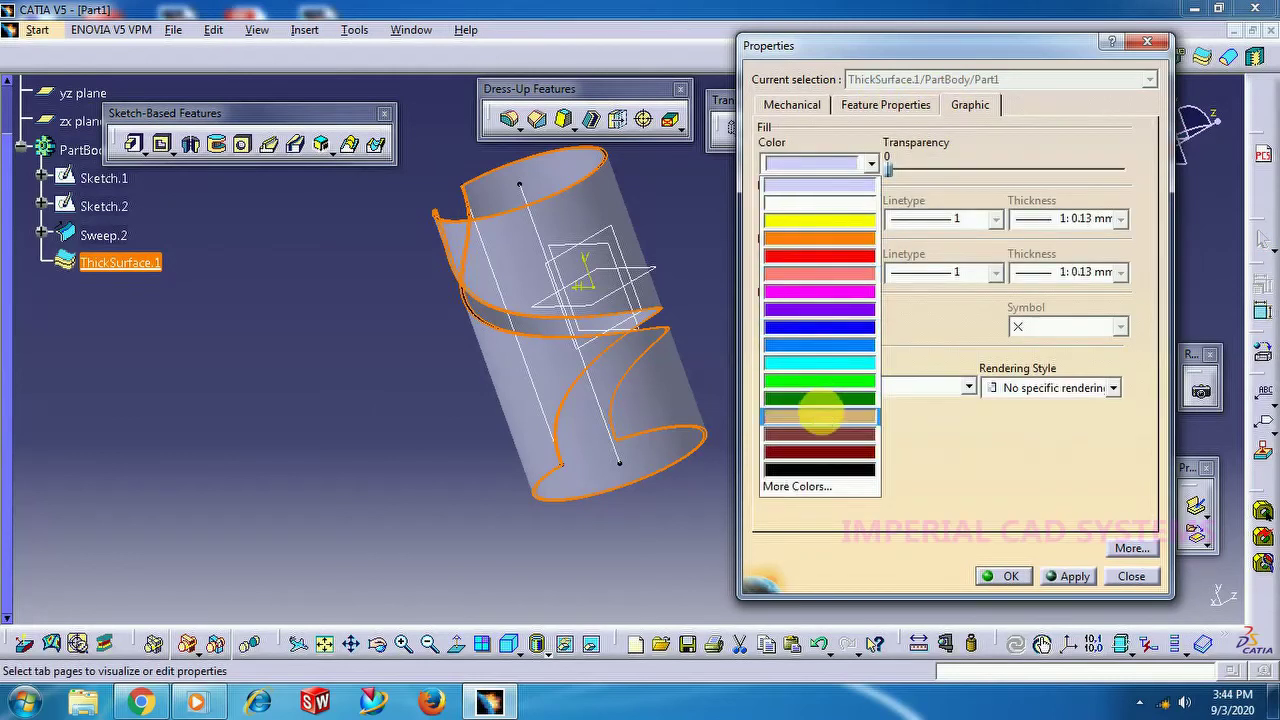
pyautogui.click(818, 416)
pyautogui.click(1012, 578)
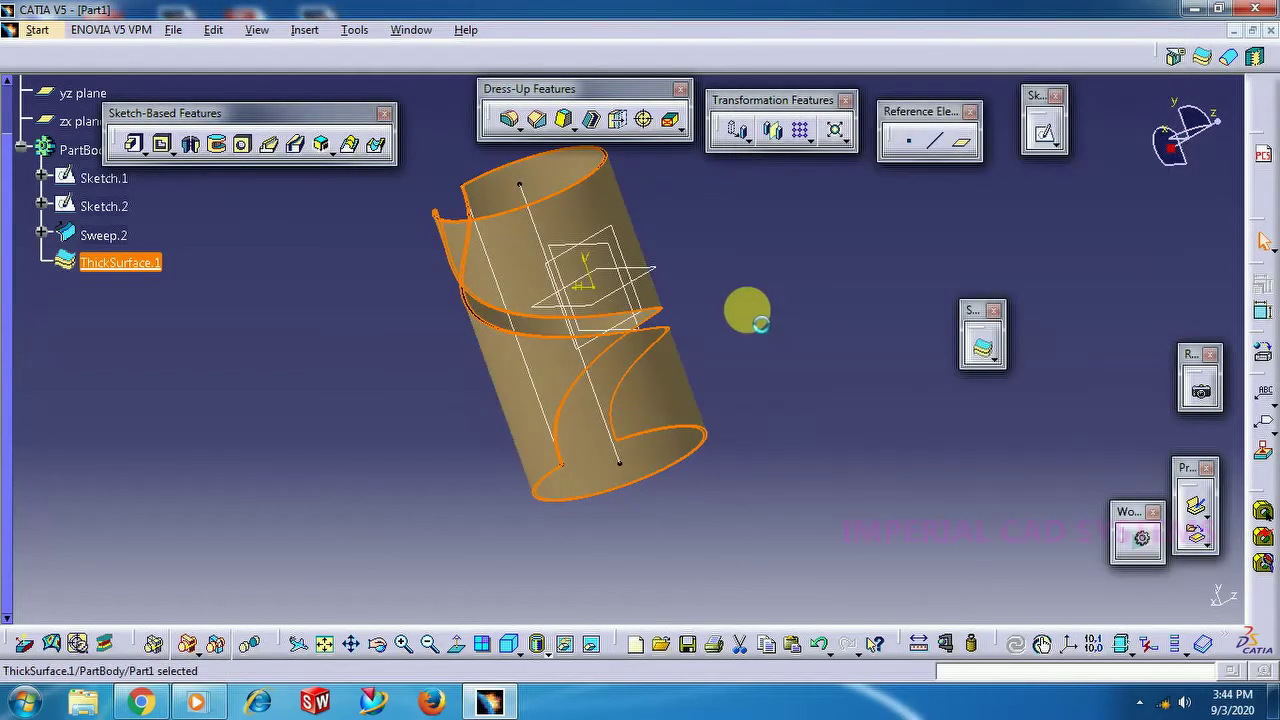
pyautogui.click(695, 344)
pyautogui.moveTo(695, 344); pyautogui.dragTo(186, 251, button='middle')
# Step: Hide all planes and all sketches using Tools > Hide
pyautogui.click(355, 30)
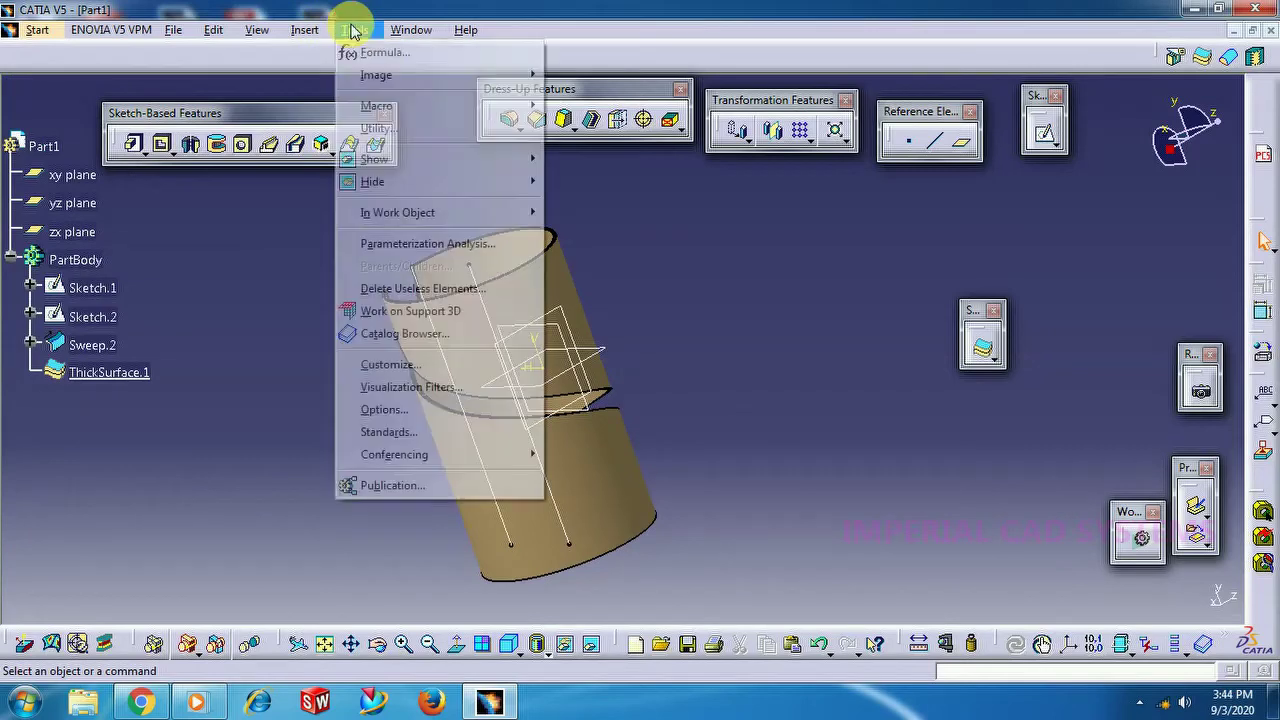
pyautogui.moveTo(447, 182)
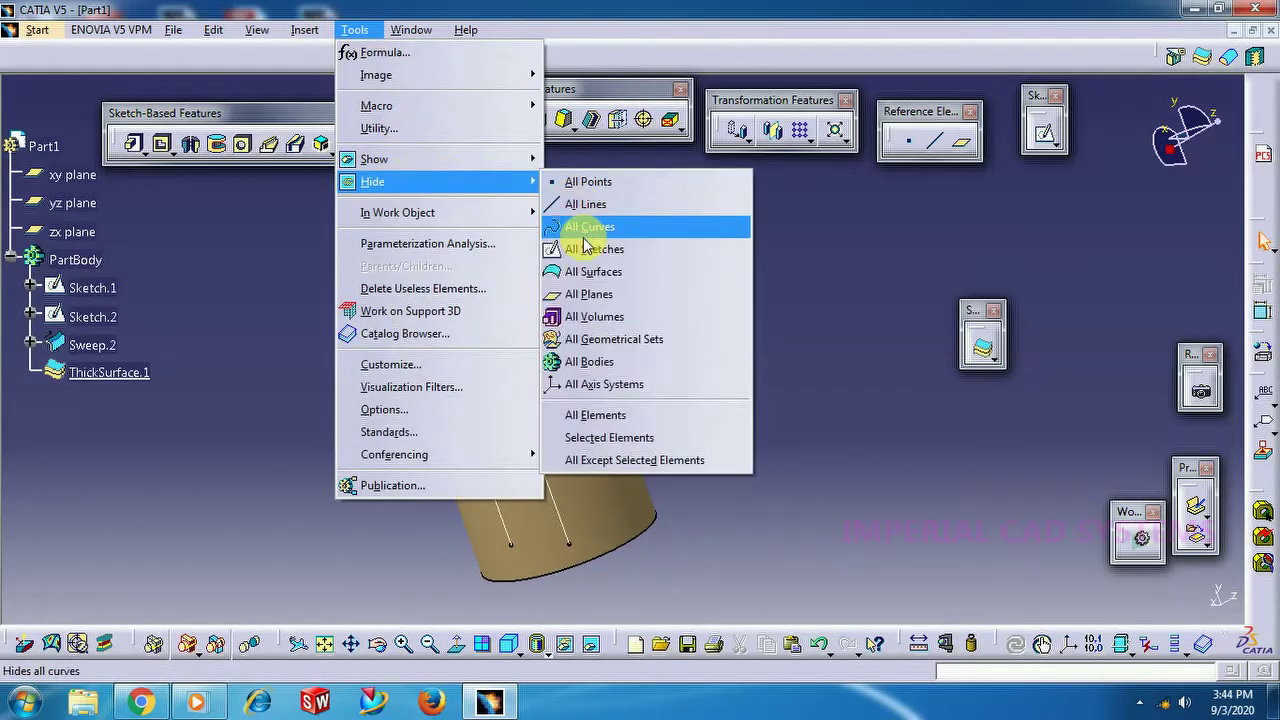
pyautogui.click(615, 295)
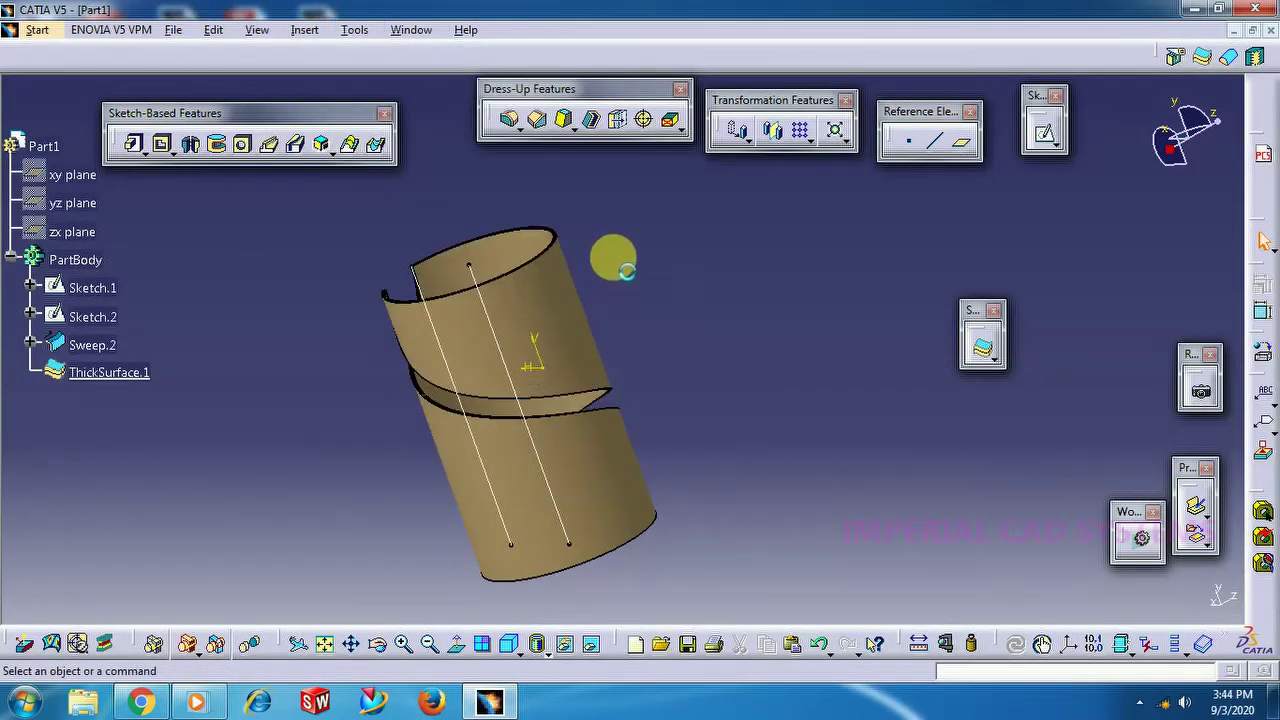
pyautogui.click(350, 30)
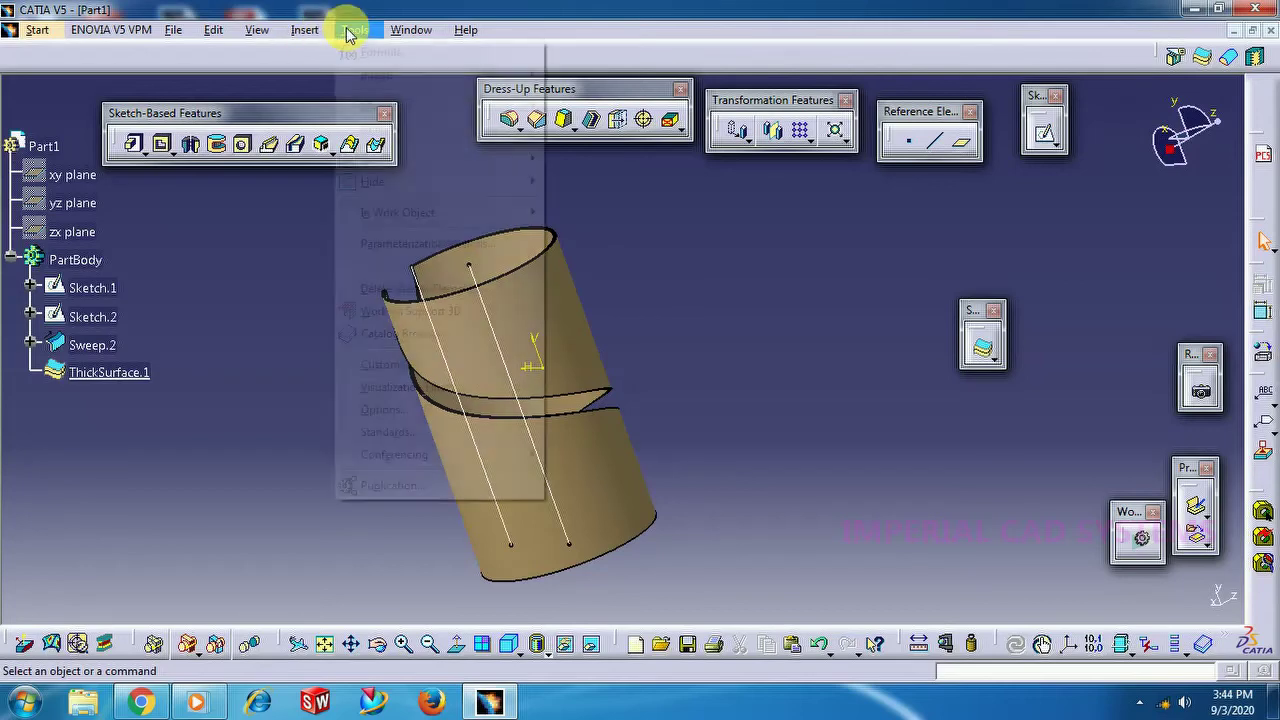
pyautogui.moveTo(434, 182)
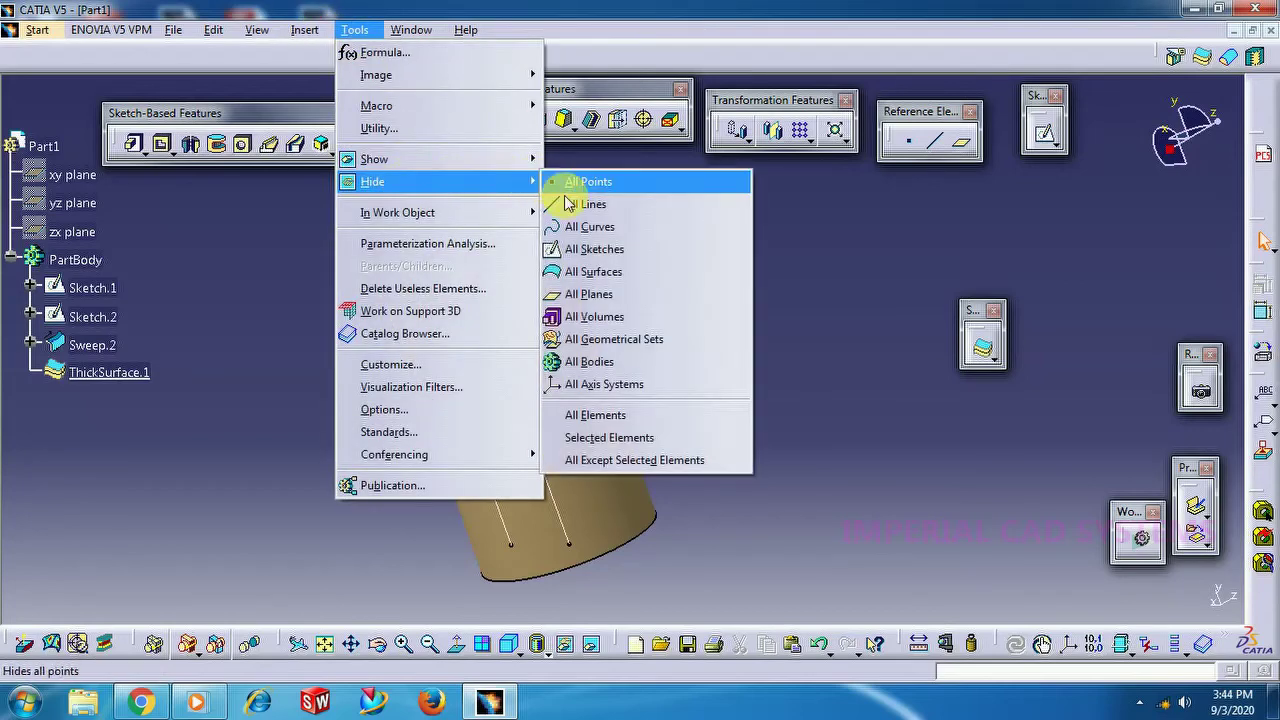
pyautogui.click(592, 249)
# Step: Orbit the tan part to inspect its open end and S-curving slit
pyautogui.moveTo(737, 278); pyautogui.dragTo(312, 398, button='middle')
pyautogui.click(608, 334)
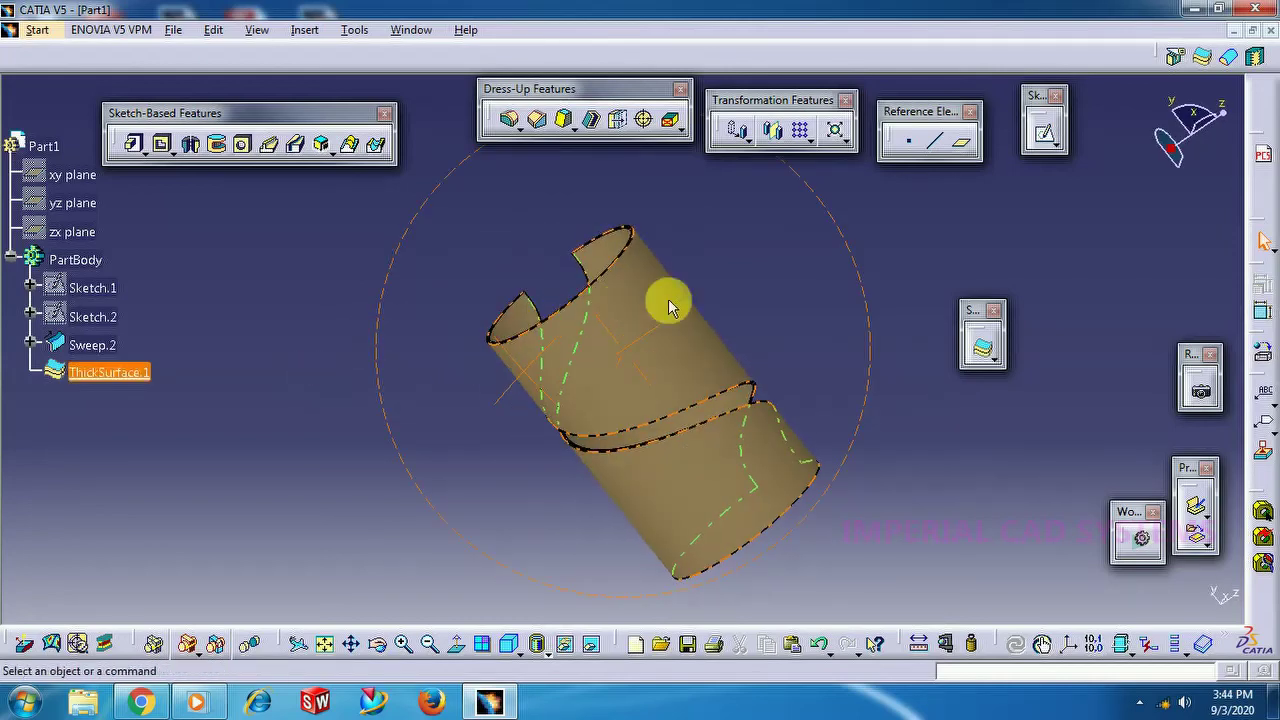
pyautogui.moveTo(666, 300); pyautogui.dragTo(466, 306, button='middle')
pyautogui.click(571, 360)
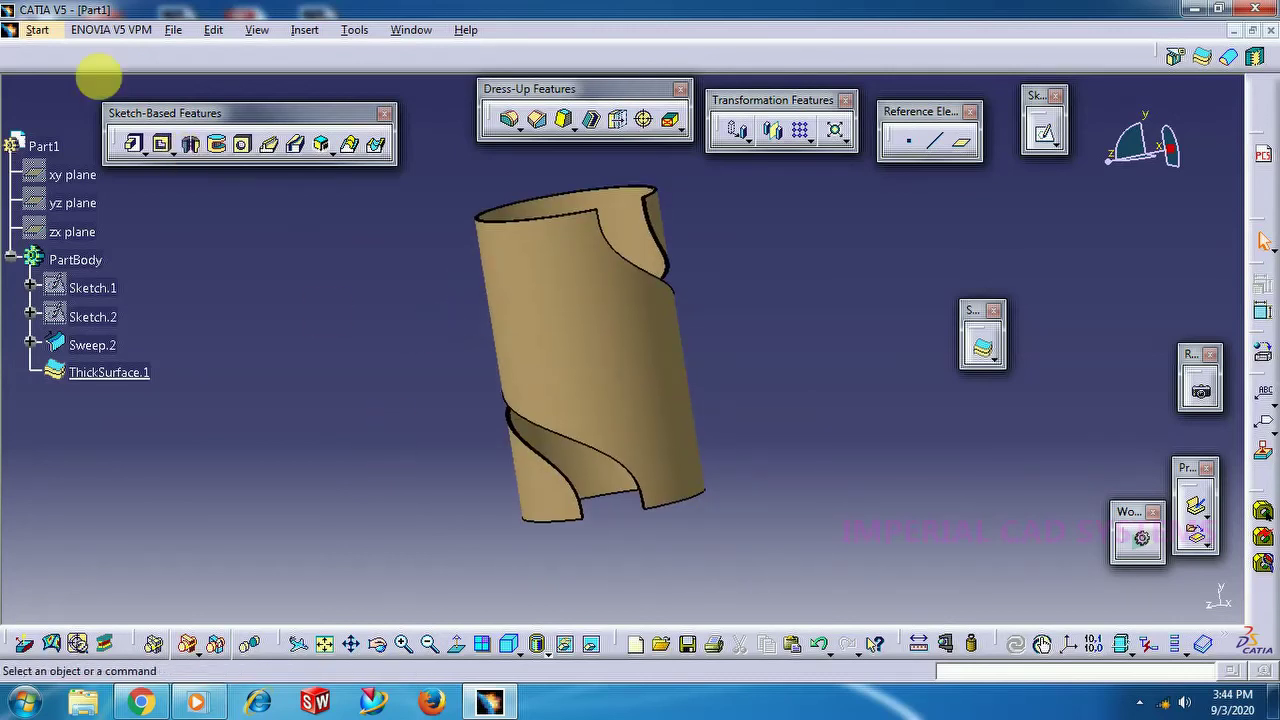
# Step: Switch back to Generative Shape Design and pan the tan ThickSurface.1 part into view
pyautogui.click(36, 30)
pyautogui.moveTo(97, 193)
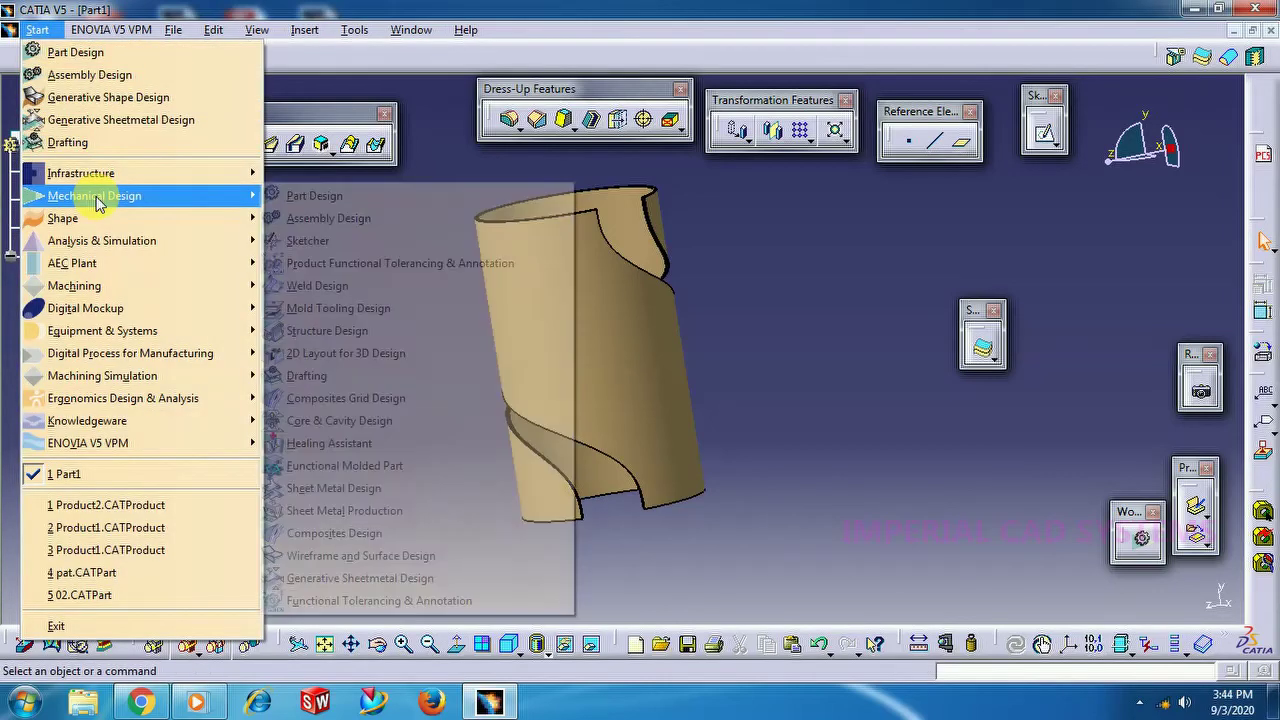
pyautogui.moveTo(250, 217)
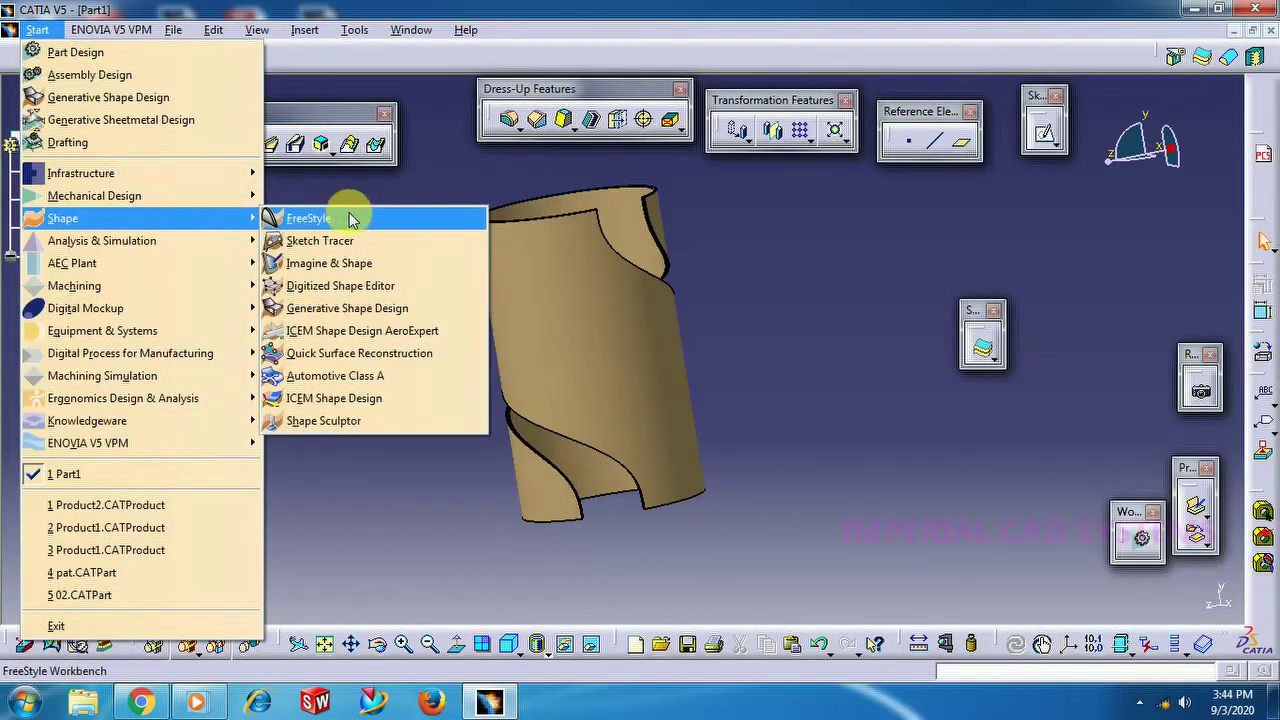
pyautogui.click(362, 313)
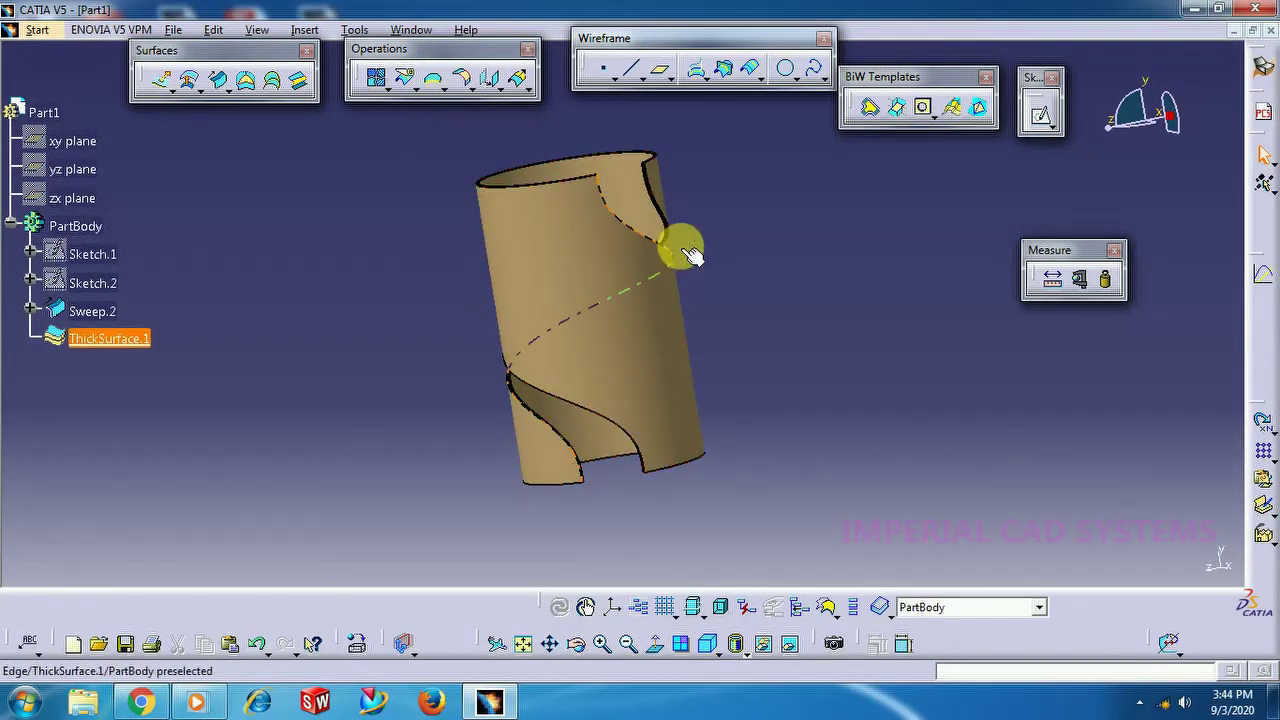
pyautogui.moveTo(652, 226); pyautogui.dragTo(645, 323, button='middle')
pyautogui.moveTo(711, 251)
pyautogui.mouseDown(button='middle')
pyautogui.moveTo(694, 257)
pyautogui.moveTo(725, 247)
pyautogui.mouseUp(button='middle')
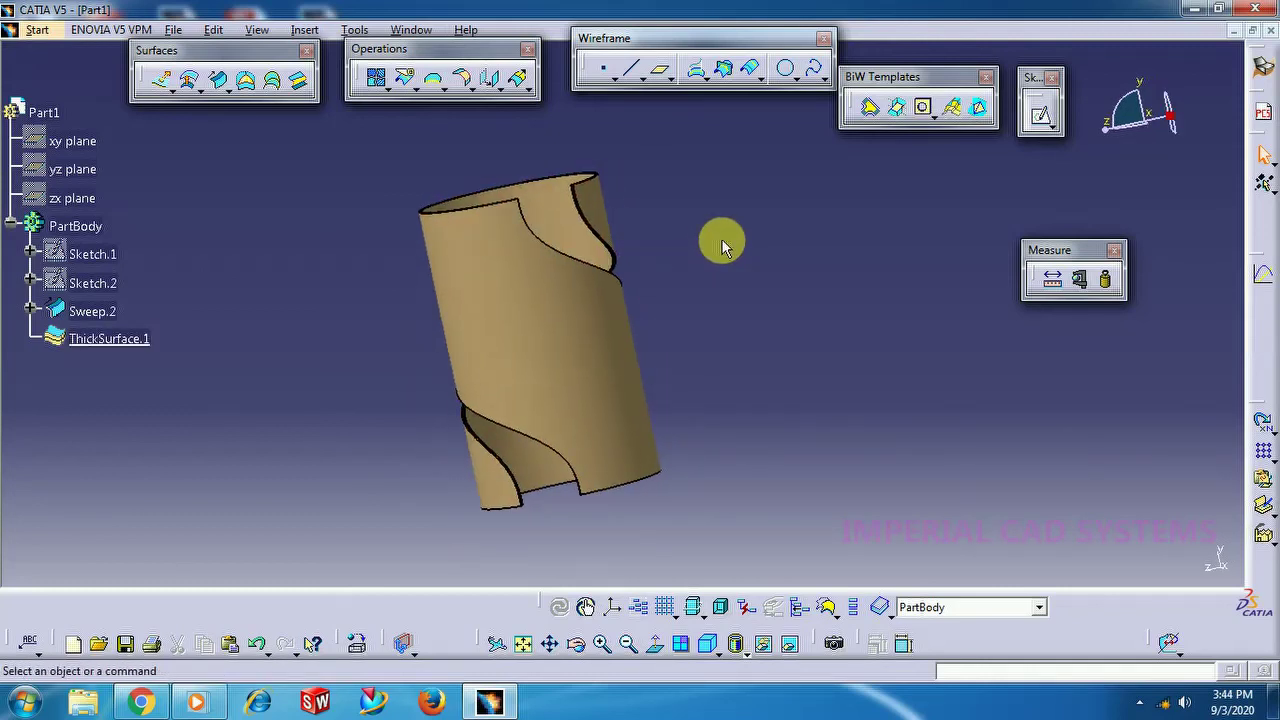